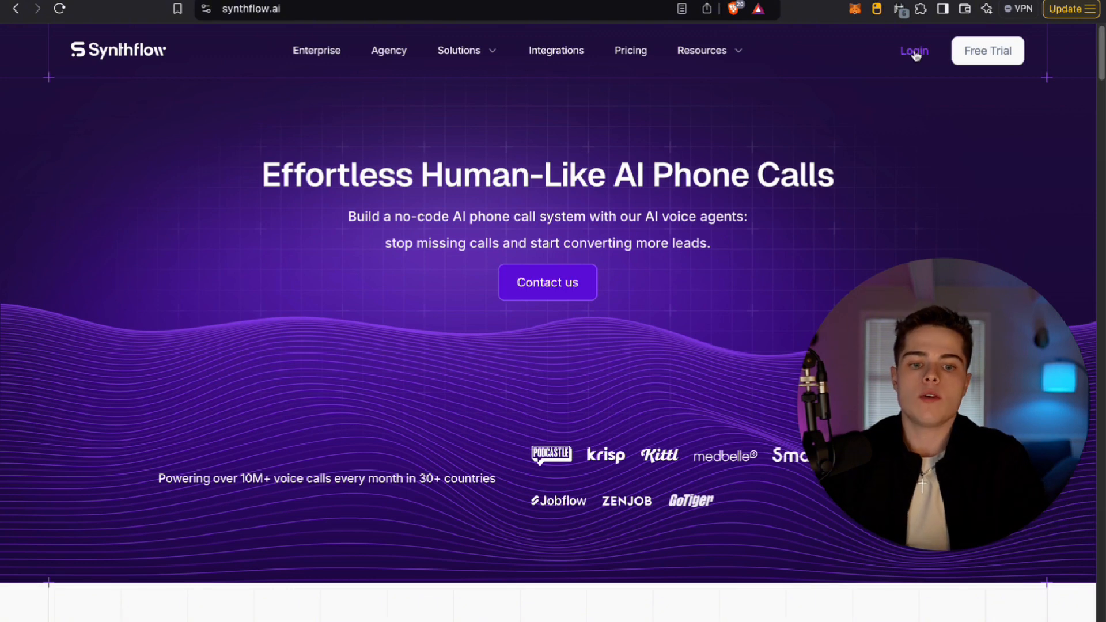
Open Synthflow's pricing page with monthly billing and examine the Starter plan's included minutes and the Pro plan's price
{"action": "left_click", "coordinate": [627, 50]}
{"action": "scroll", "coordinate": [496, 282], "scroll_direction": "down", "scroll_amount": 3}
{"action": "left_click", "coordinate": [505, 253]}
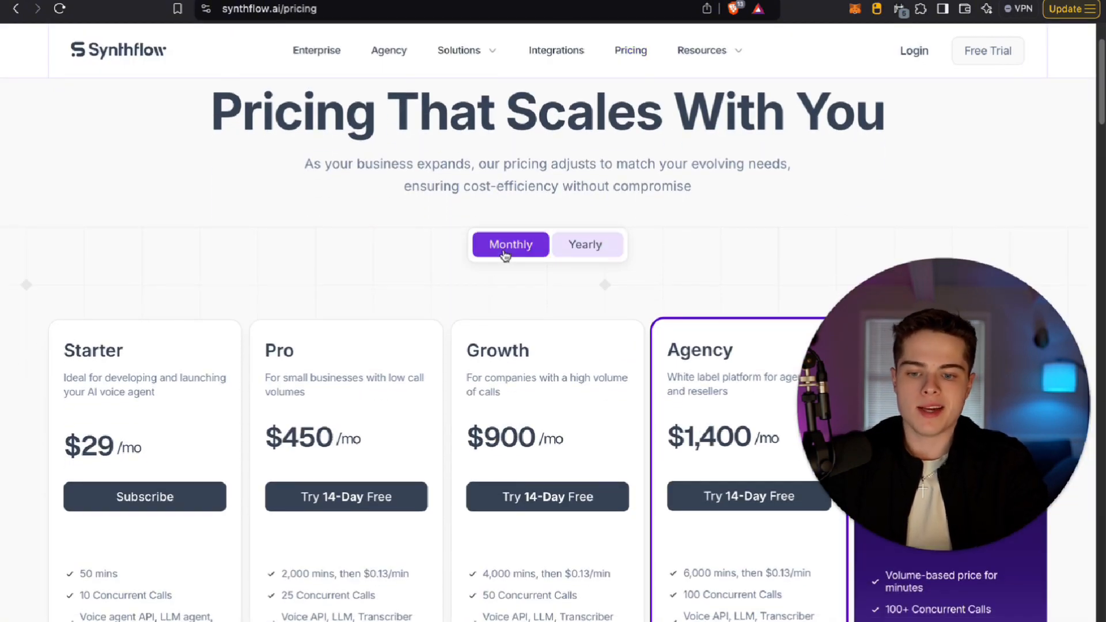
{"action": "scroll", "coordinate": [505, 253], "scroll_direction": "down", "scroll_amount": 4}
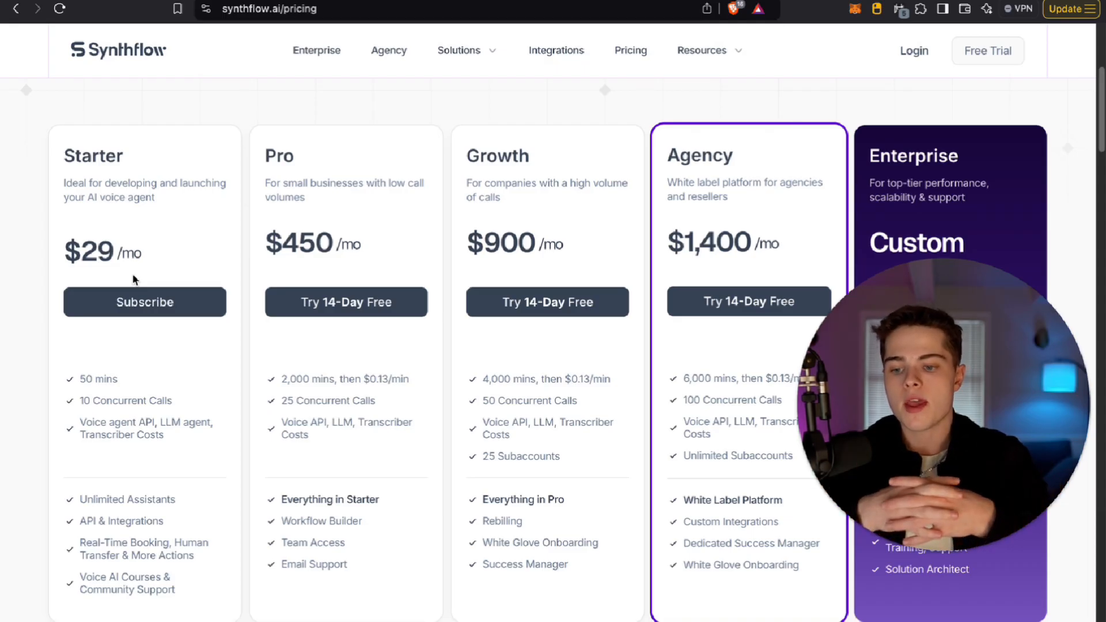
{"action": "double_click", "coordinate": [96, 377]}
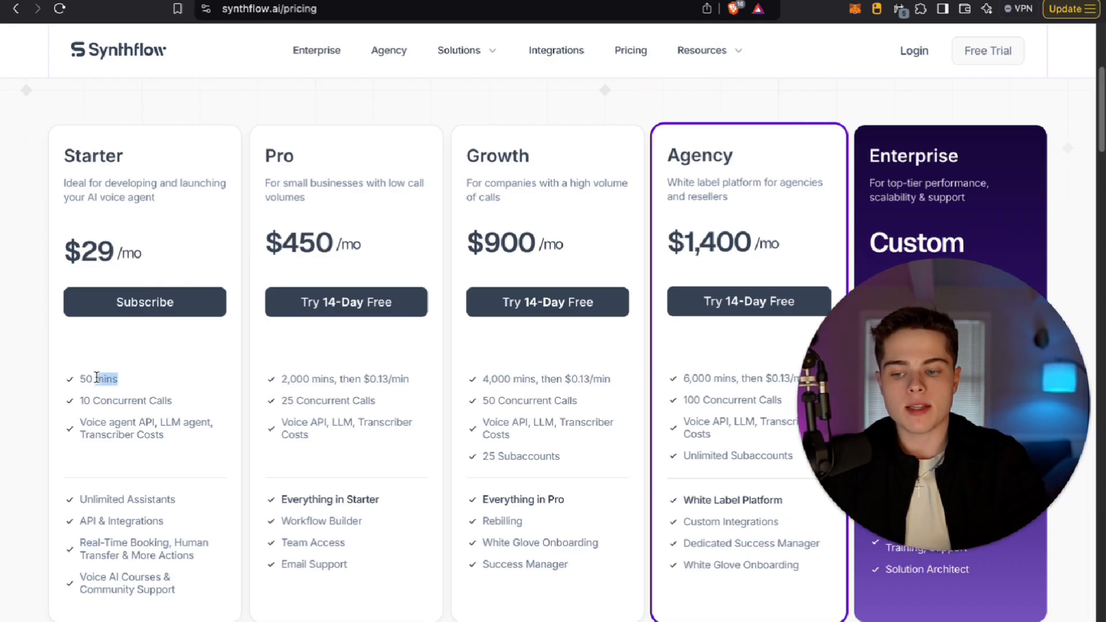
{"action": "triple_click", "coordinate": [97, 377]}
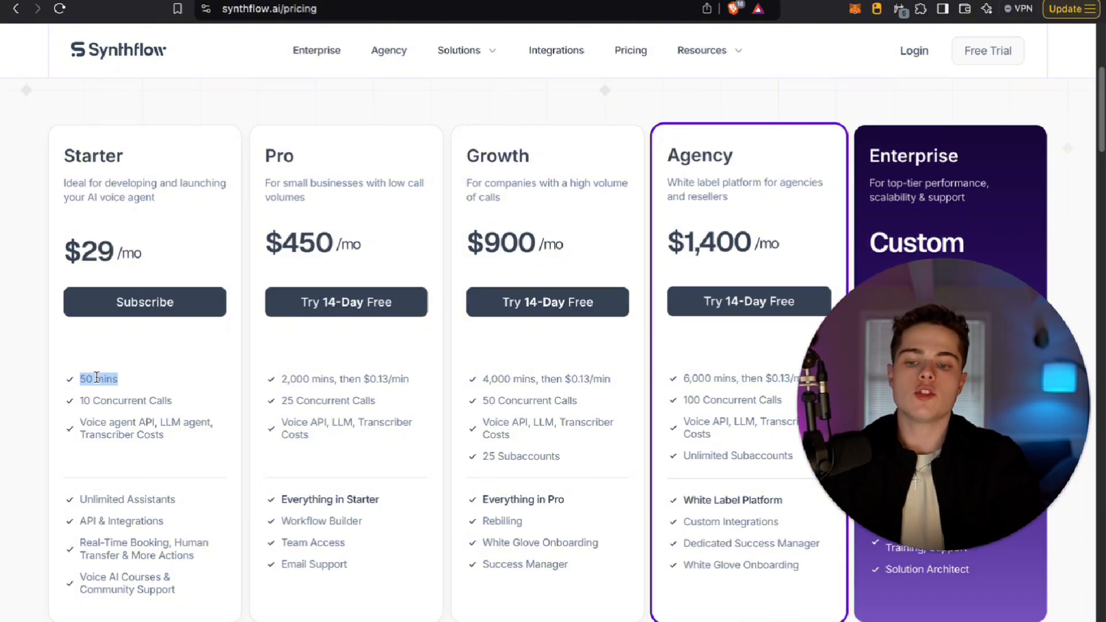
{"action": "triple_click", "coordinate": [295, 240]}
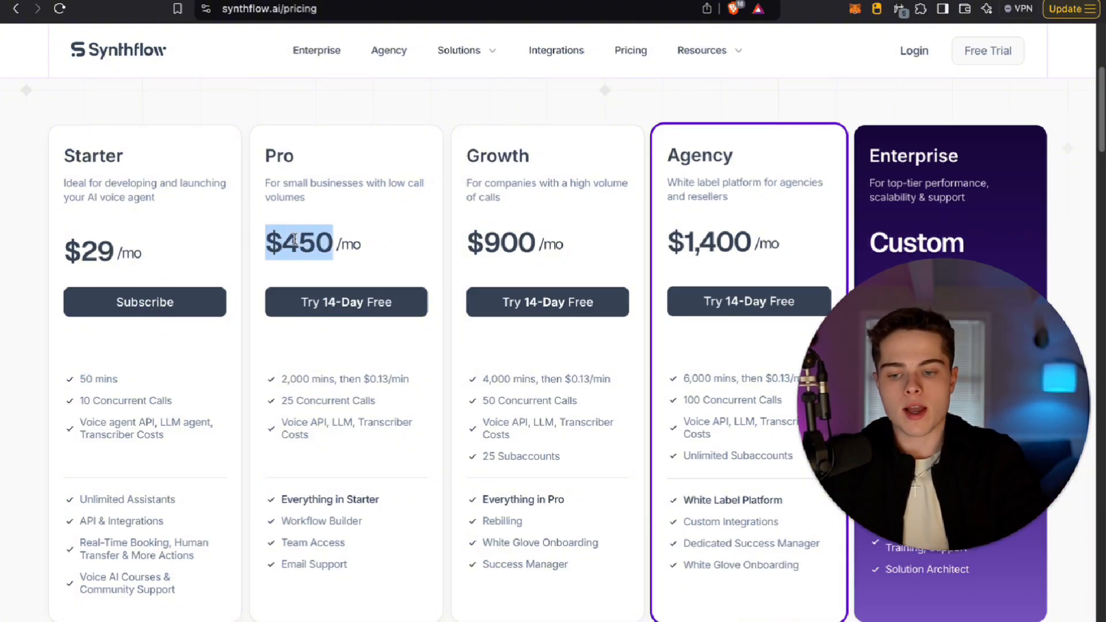
{"action": "left_click", "coordinate": [295, 239]}
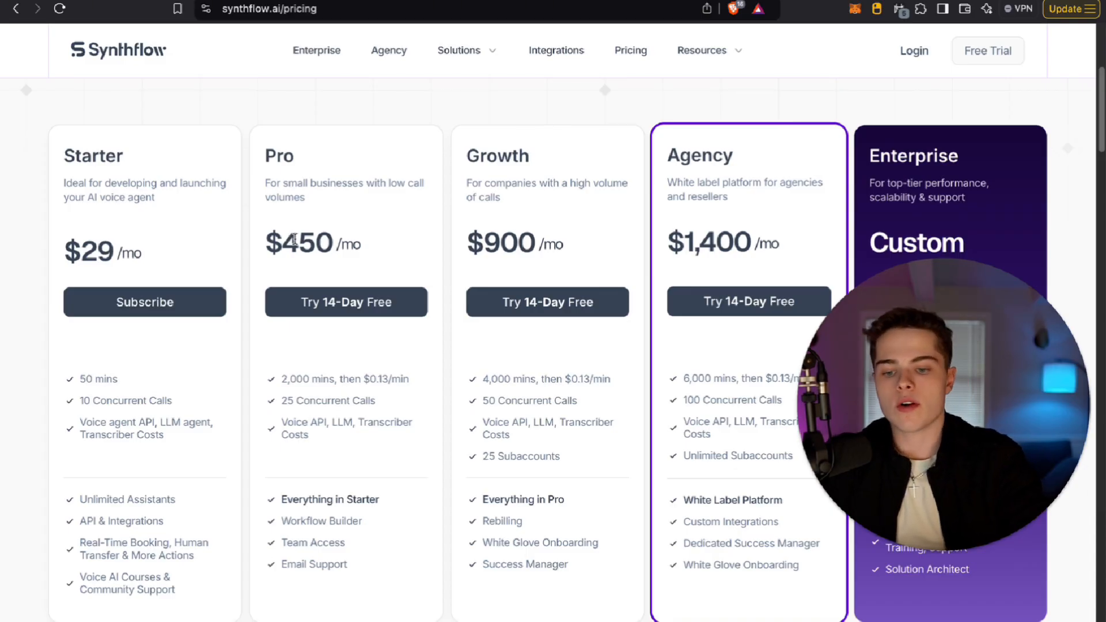
{"action": "double_click", "coordinate": [295, 239]}
{"action": "left_click", "coordinate": [369, 345]}
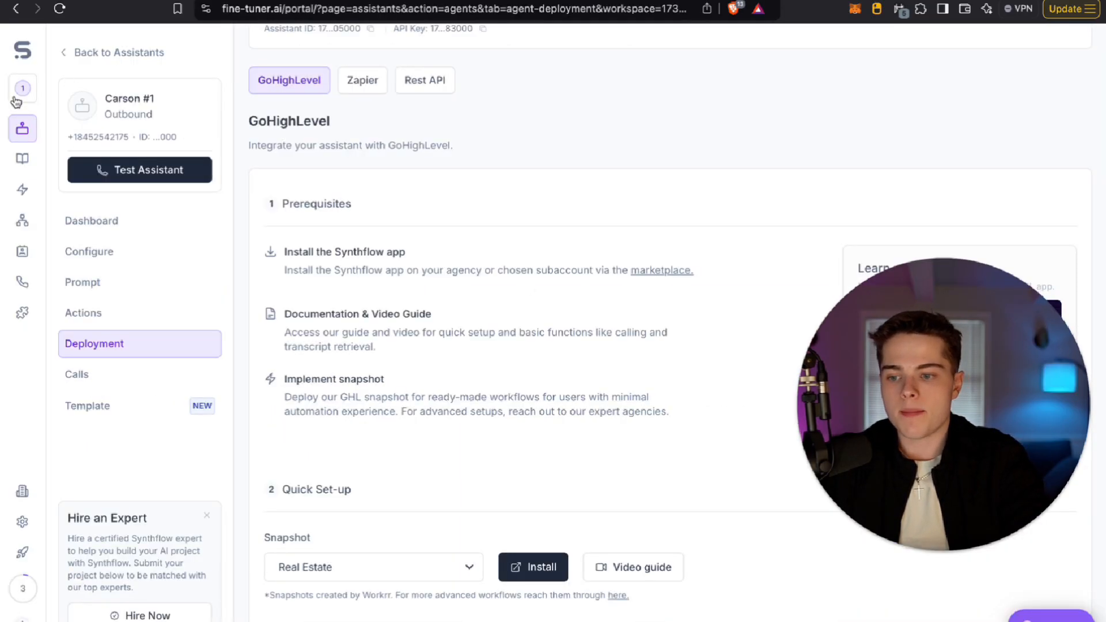
From the assistants list in the Synthflow portal, create a new outbound assistant from scratch
{"action": "left_click", "coordinate": [22, 126]}
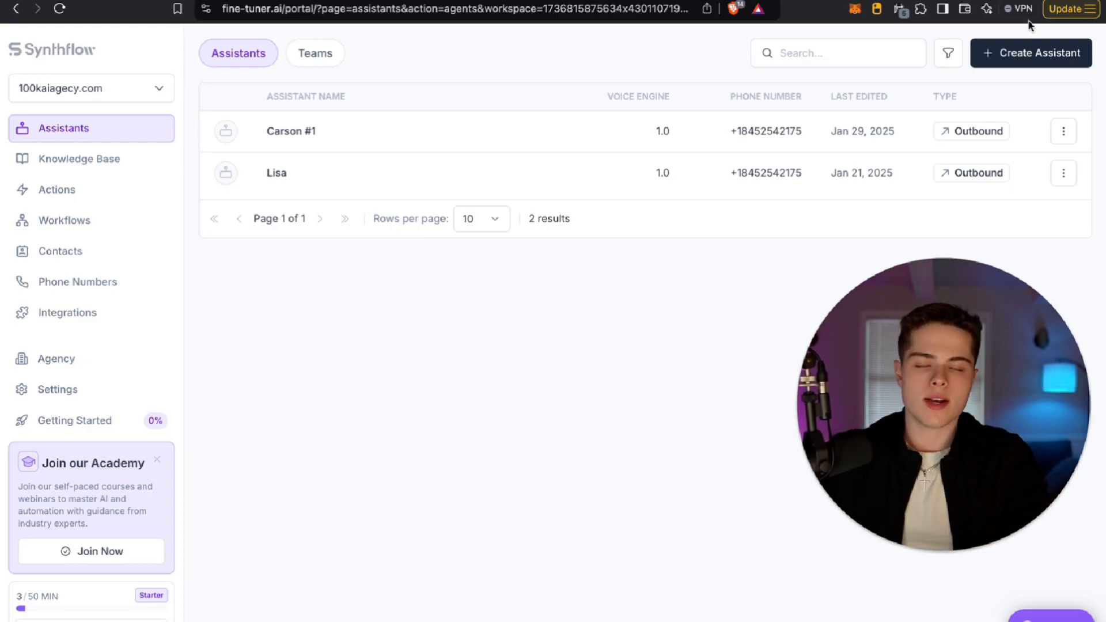
{"action": "left_click", "coordinate": [1027, 59]}
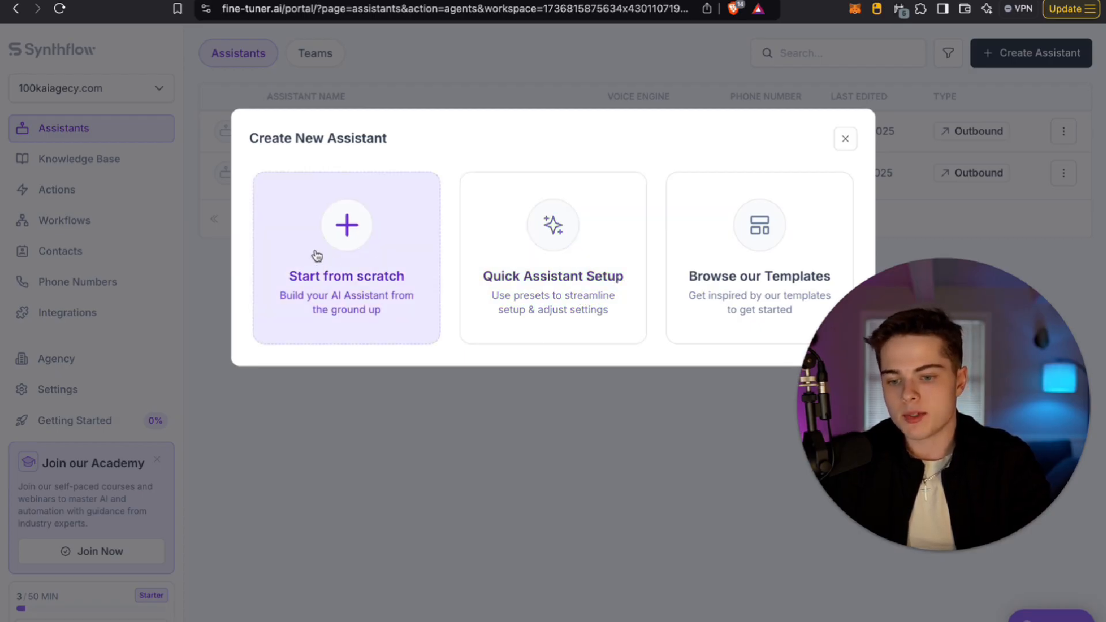
{"action": "left_click", "coordinate": [316, 256]}
{"action": "left_click", "coordinate": [473, 232]}
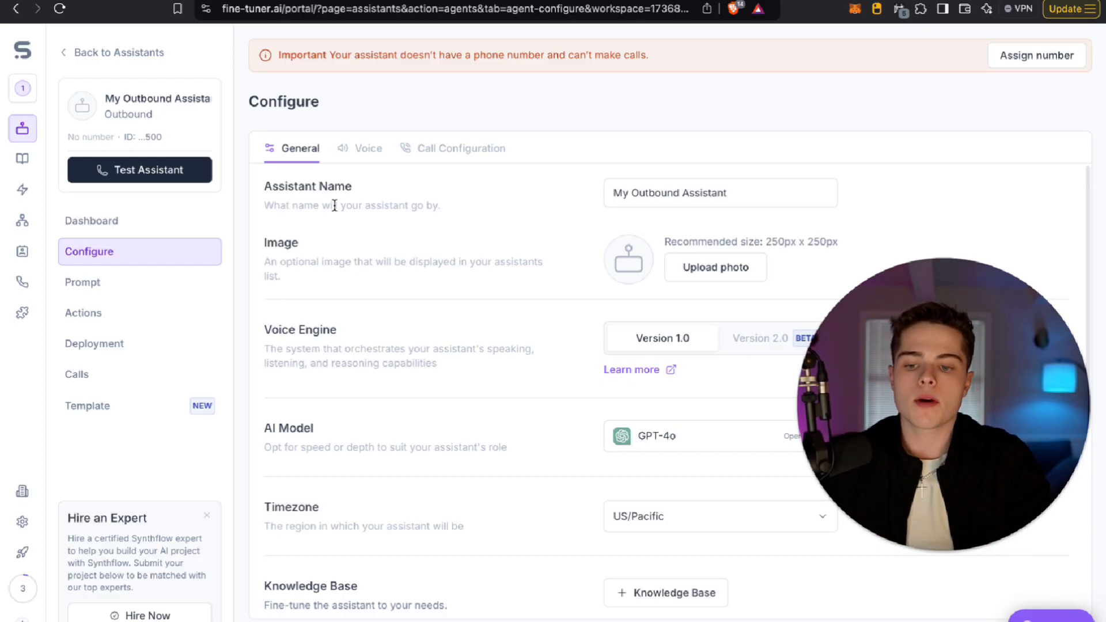
Rename the new assistant with the creator's first name followed by "Testing"
{"action": "mouse_move", "coordinate": [921, 527]}
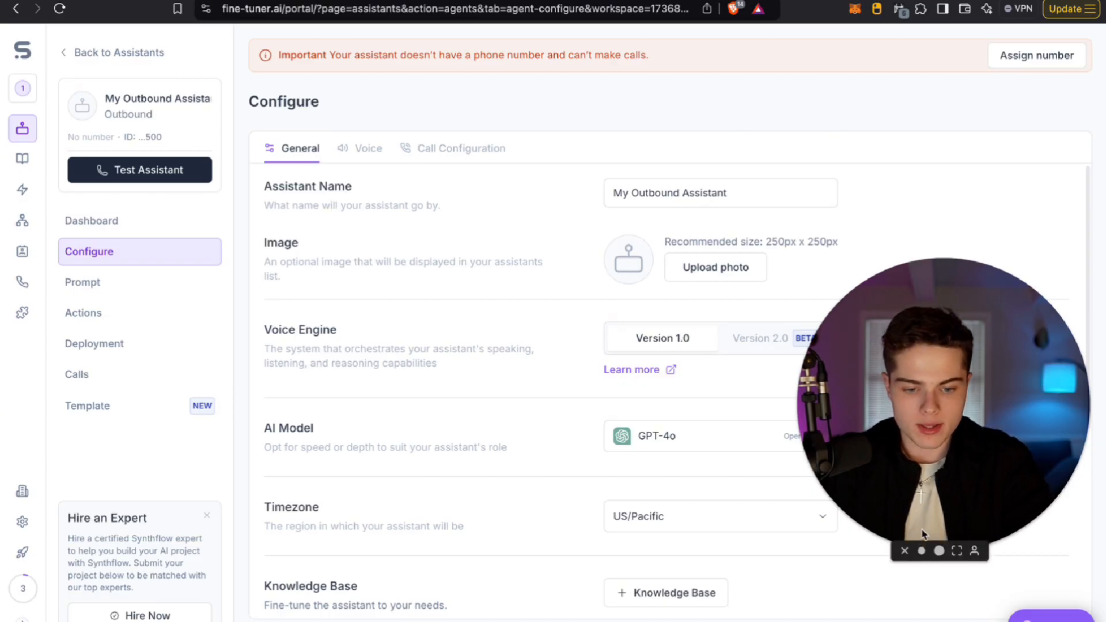
{"action": "left_click_drag", "start_coordinate": [920, 527], "coordinate": [1020, 74]}
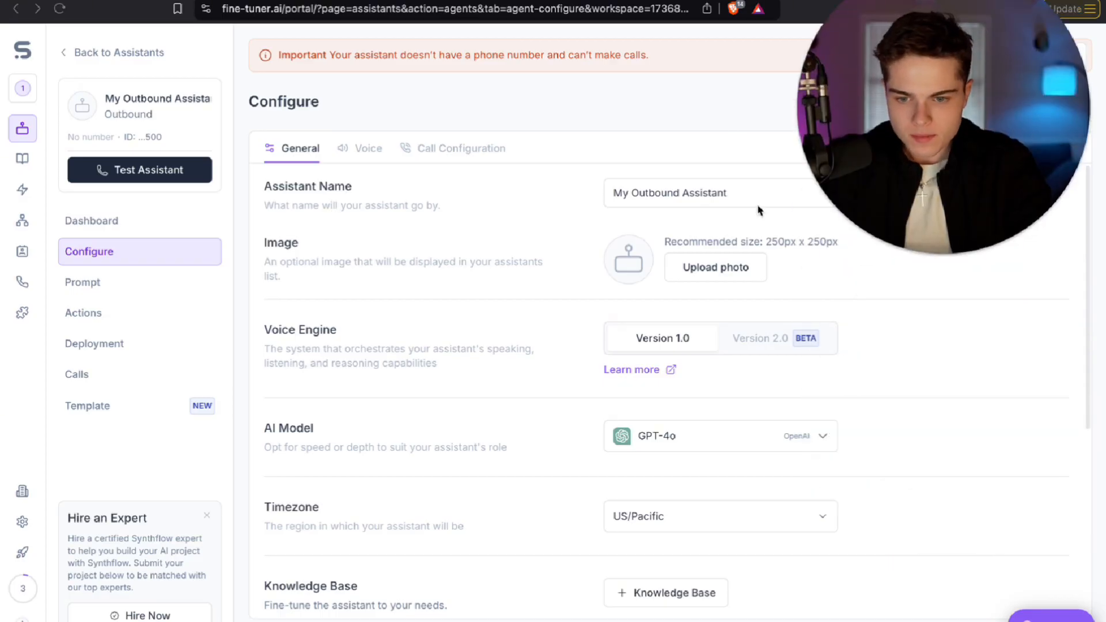
{"action": "triple_click", "coordinate": [715, 191]}
{"action": "type", "text": "C"}
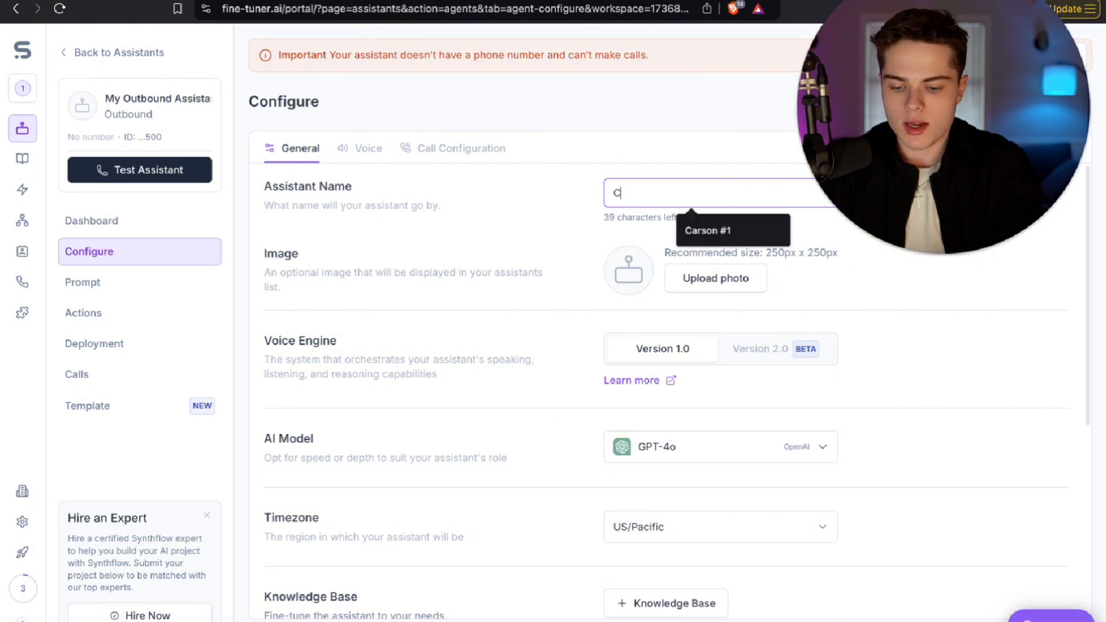
{"action": "type", "text": "arson Testing"}
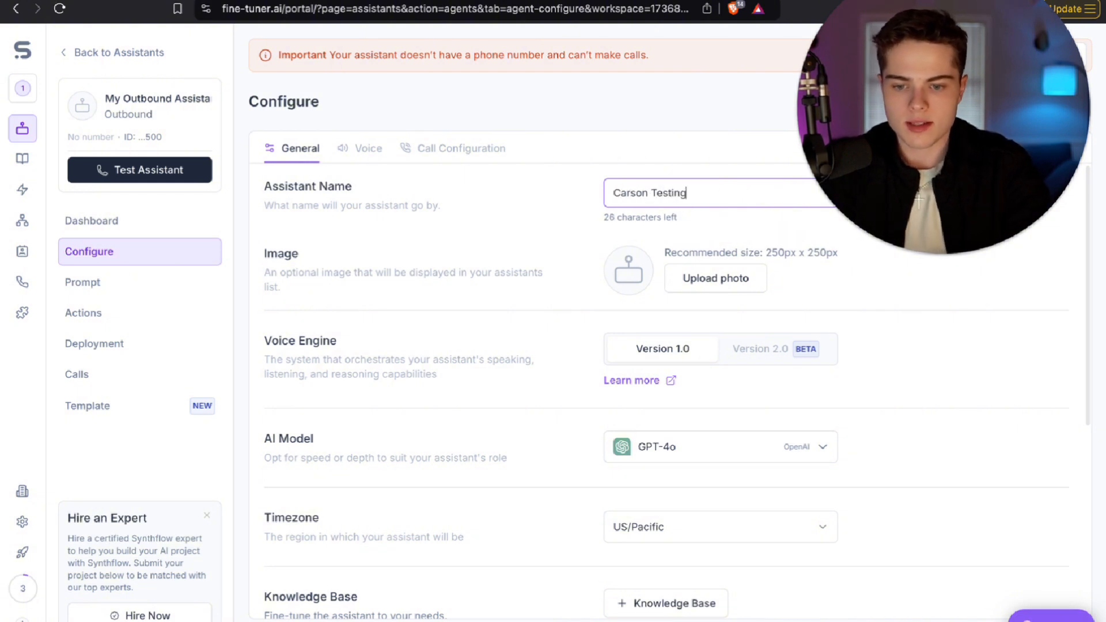
{"action": "scroll", "coordinate": [803, 380], "scroll_direction": "down", "scroll_amount": 1}
{"action": "scroll", "coordinate": [804, 382], "scroll_direction": "up", "scroll_amount": 1}
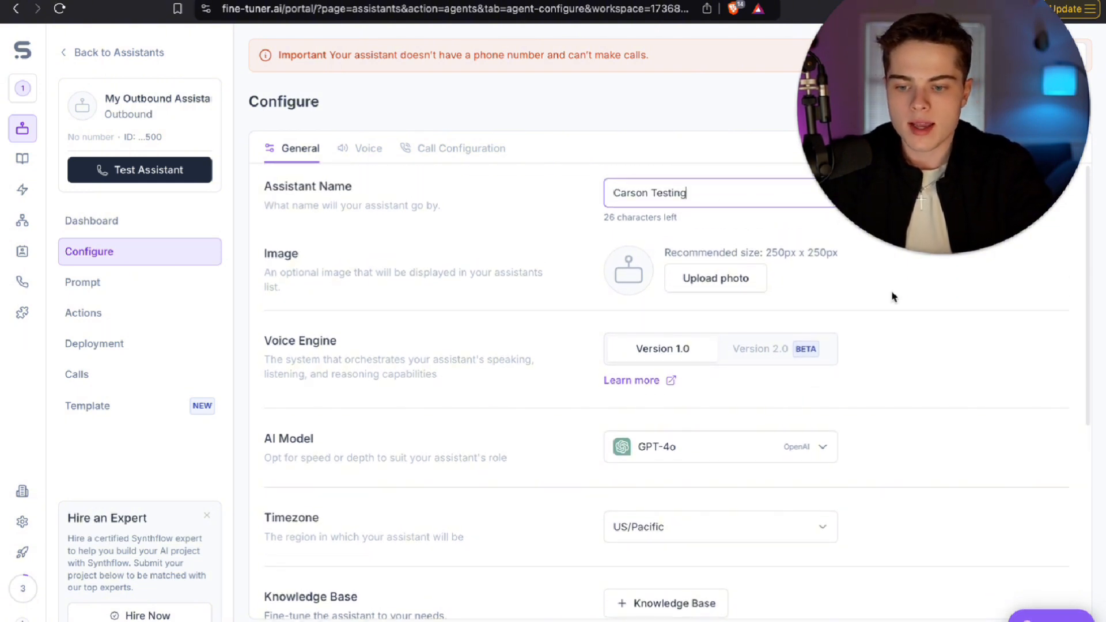
Choose the recommended GPT-4o as the assistant's AI model, leaving the voice engine on Version 1.0
{"action": "scroll", "coordinate": [834, 422], "scroll_direction": "down", "scroll_amount": 1}
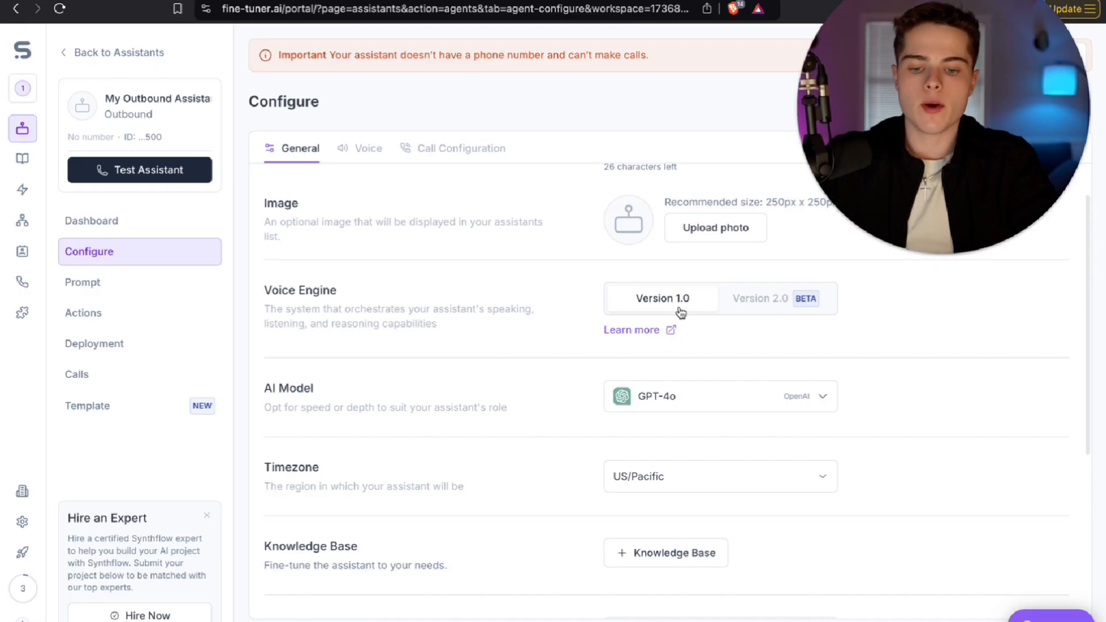
{"action": "scroll", "coordinate": [422, 406], "scroll_direction": "down", "scroll_amount": 2}
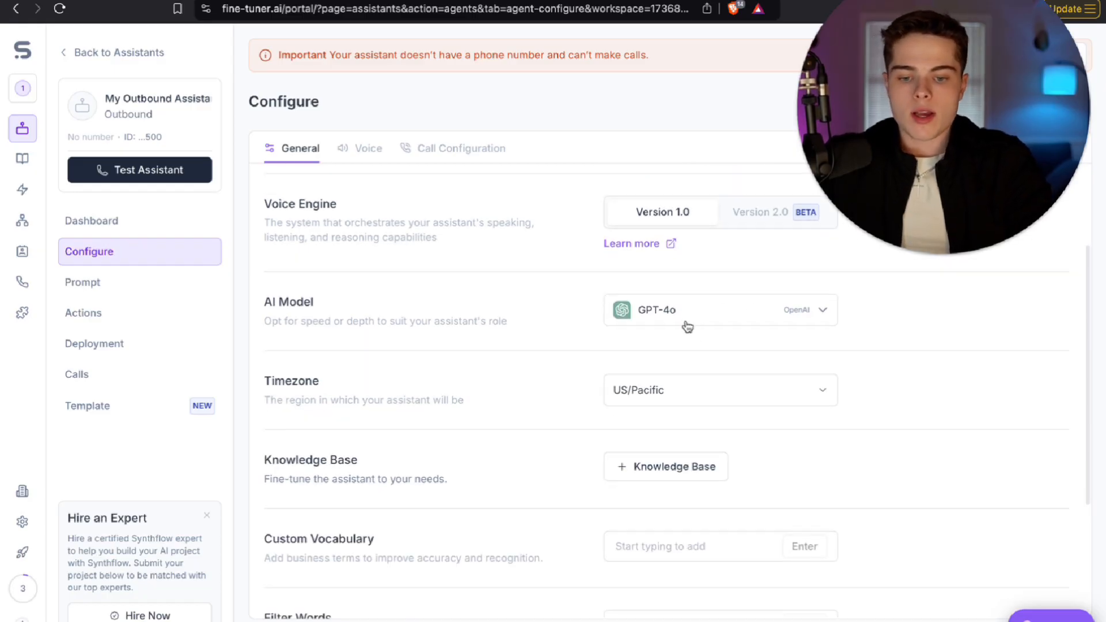
{"action": "left_click", "coordinate": [684, 320]}
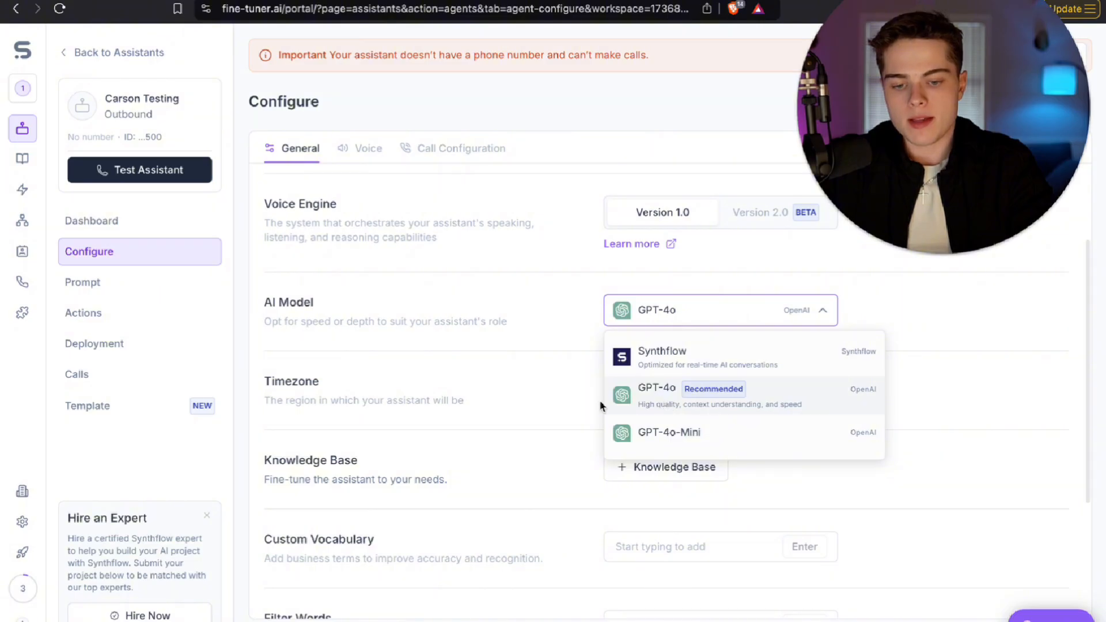
{"action": "left_click", "coordinate": [669, 399]}
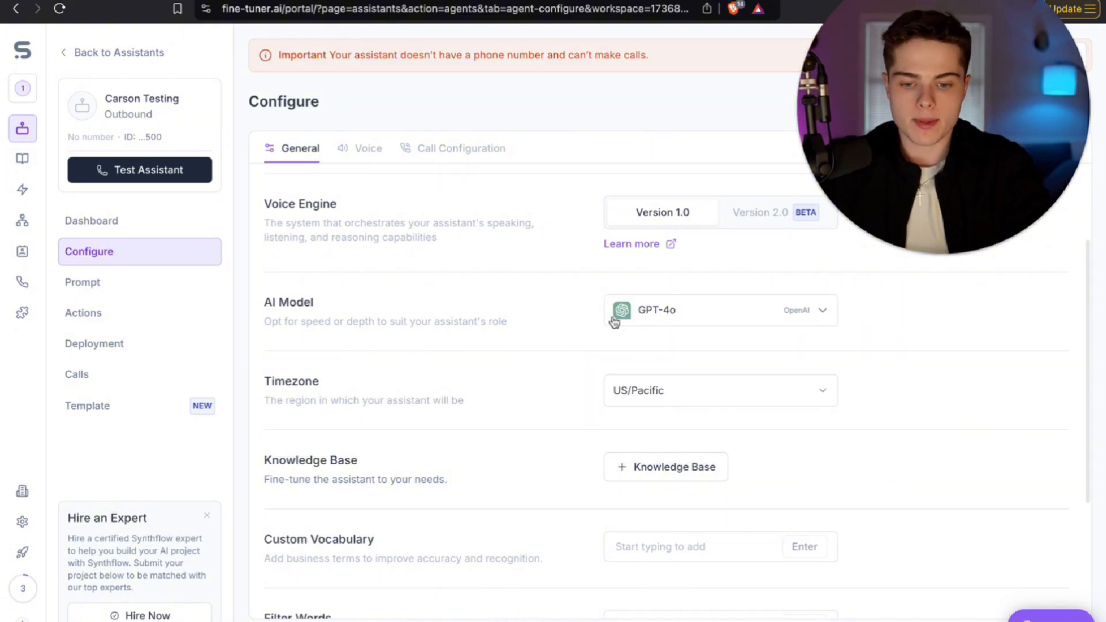
Examine the assistant's remaining general settings: timezone, knowledge base, custom vocabulary and filter words
{"action": "scroll", "coordinate": [704, 378], "scroll_direction": "down", "scroll_amount": 3}
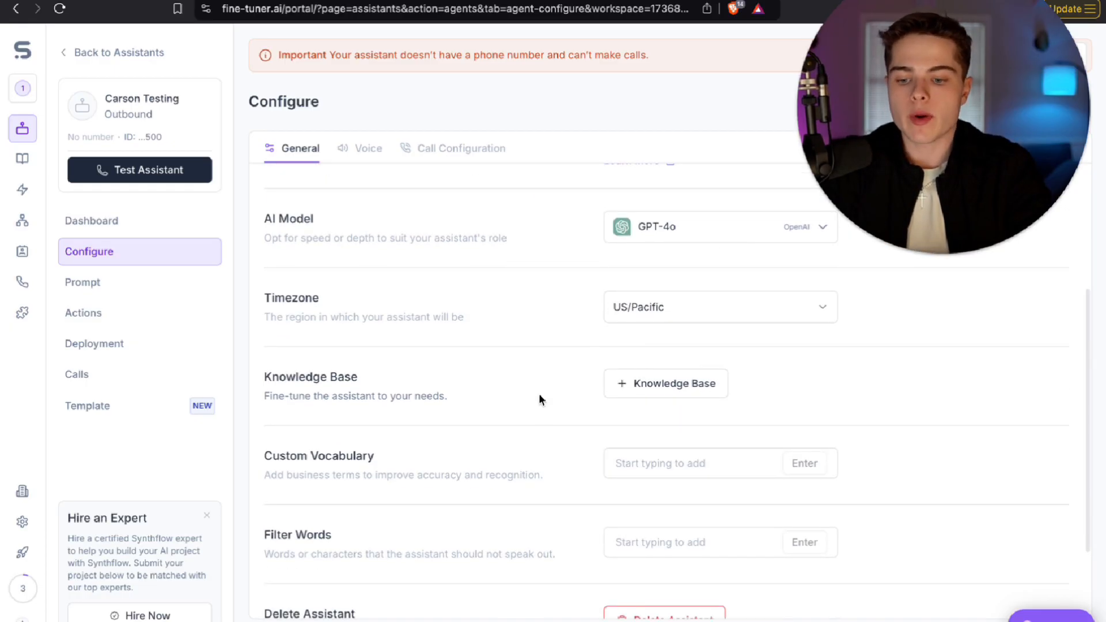
{"action": "scroll", "coordinate": [655, 439], "scroll_direction": "down", "scroll_amount": 3}
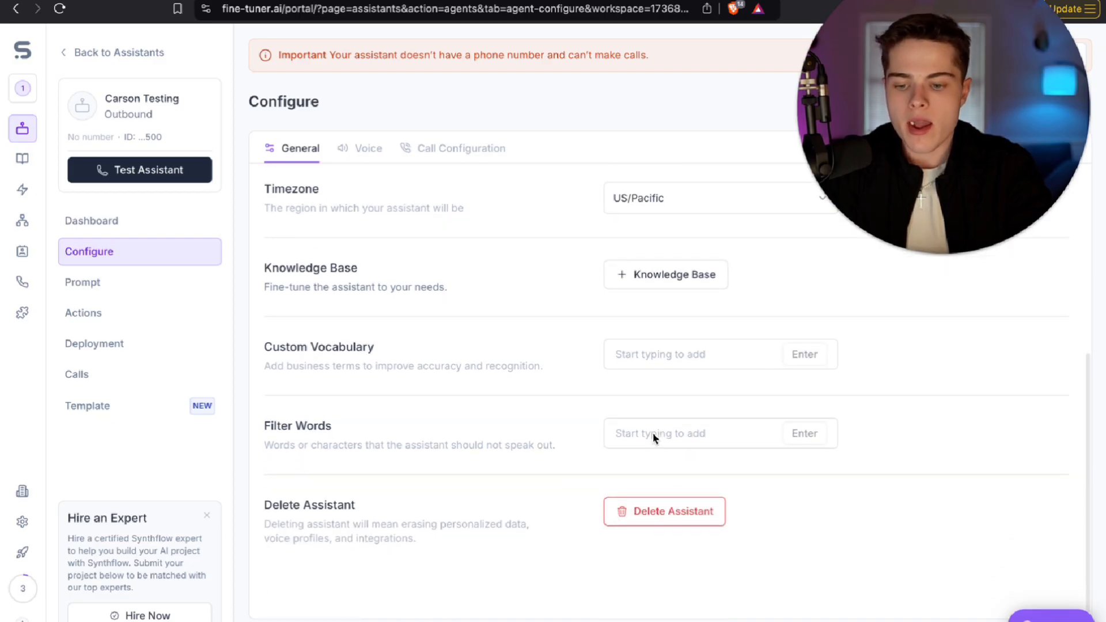
{"action": "scroll", "coordinate": [616, 369], "scroll_direction": "up", "scroll_amount": 3}
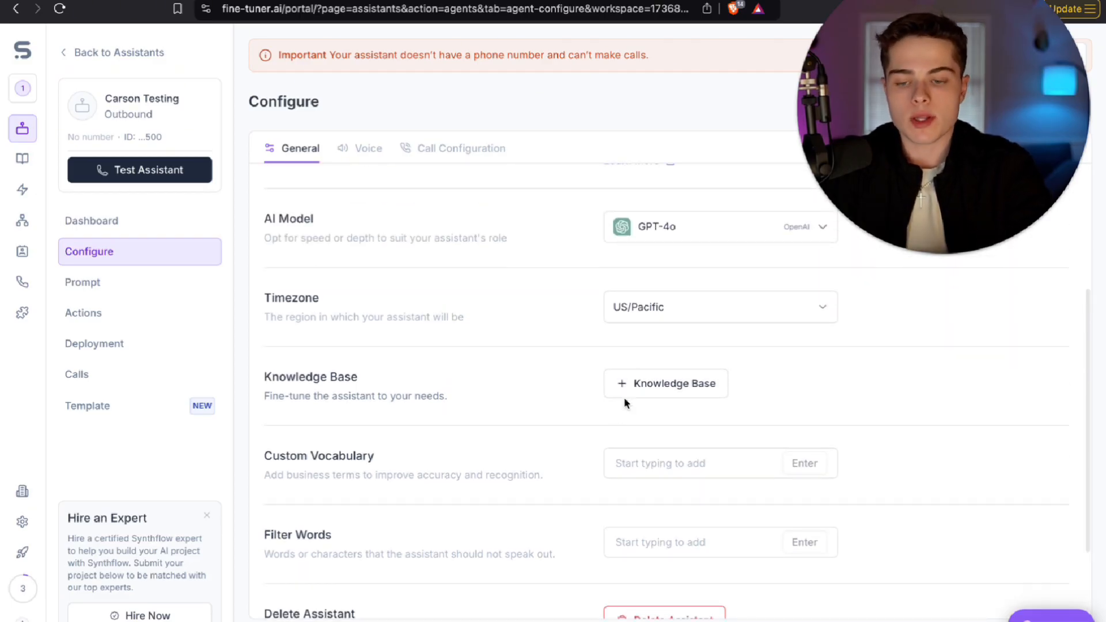
{"action": "scroll", "coordinate": [625, 399], "scroll_direction": "down", "scroll_amount": 3}
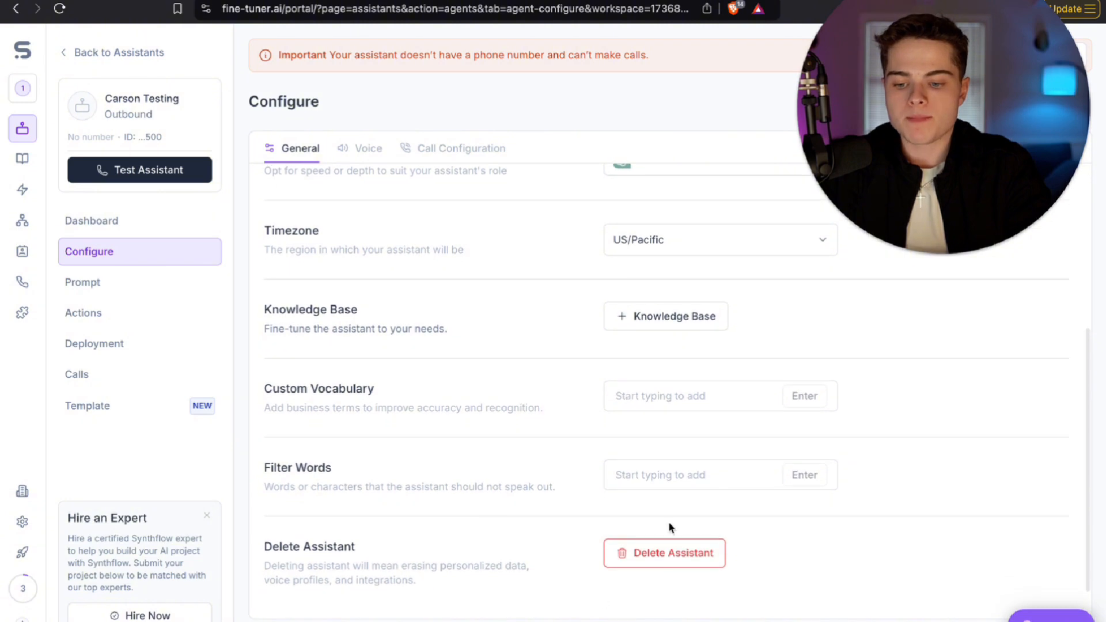
Open the assistant's voice settings and play the sample of the currently selected voice with the system volume raised
{"action": "left_click", "coordinate": [363, 150]}
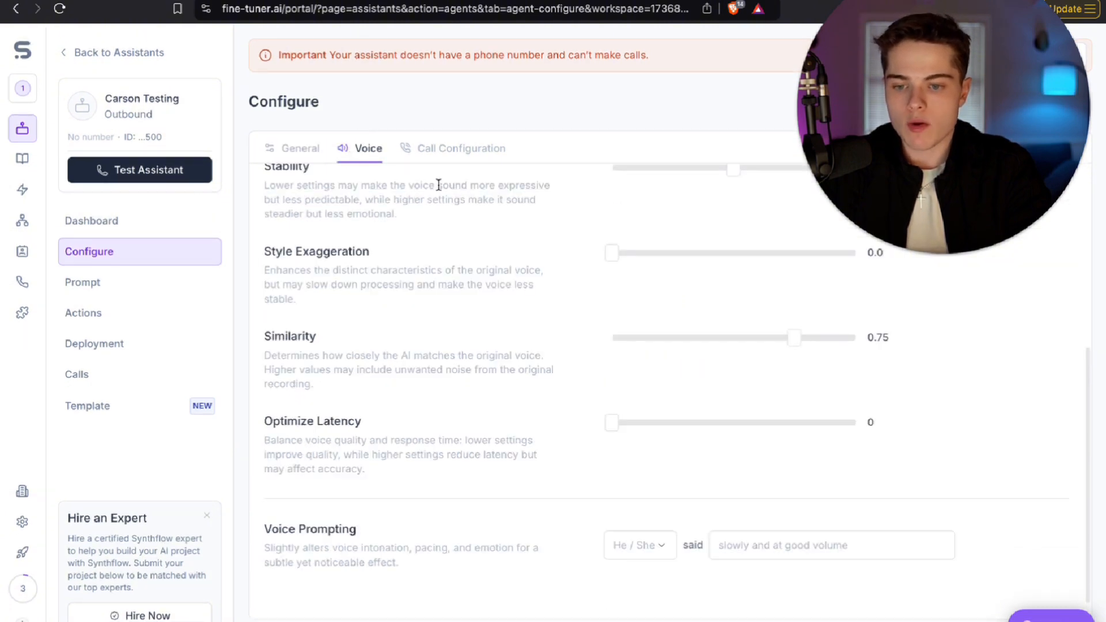
{"action": "scroll", "coordinate": [558, 285], "scroll_direction": "up", "scroll_amount": 5}
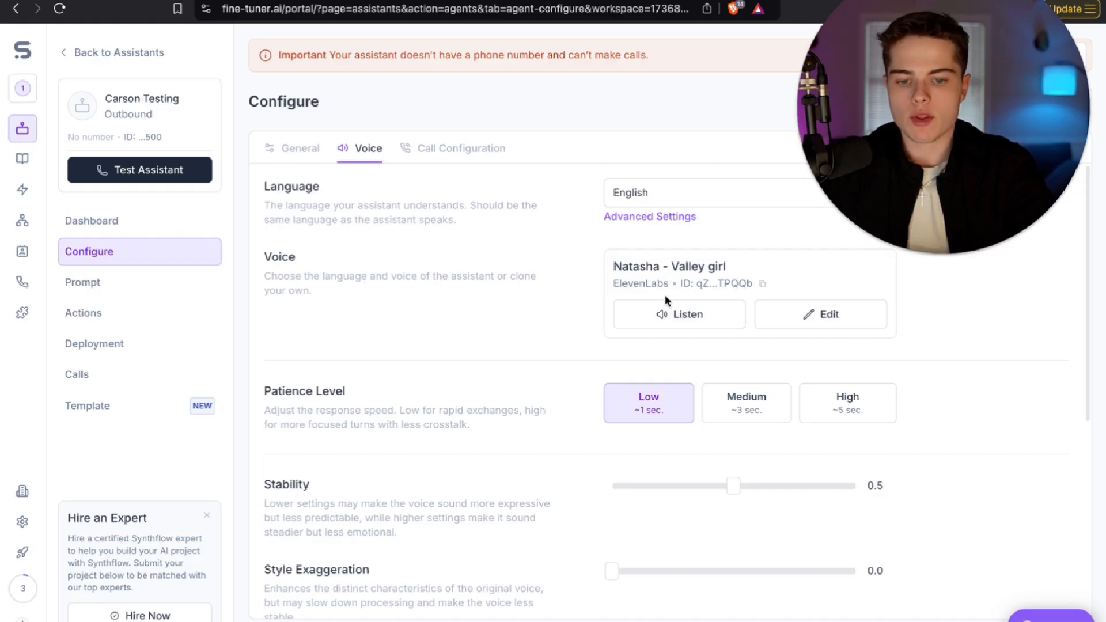
{"action": "key", "text": "XF86AudioRaiseVolume"}
{"action": "left_click", "coordinate": [650, 311]}
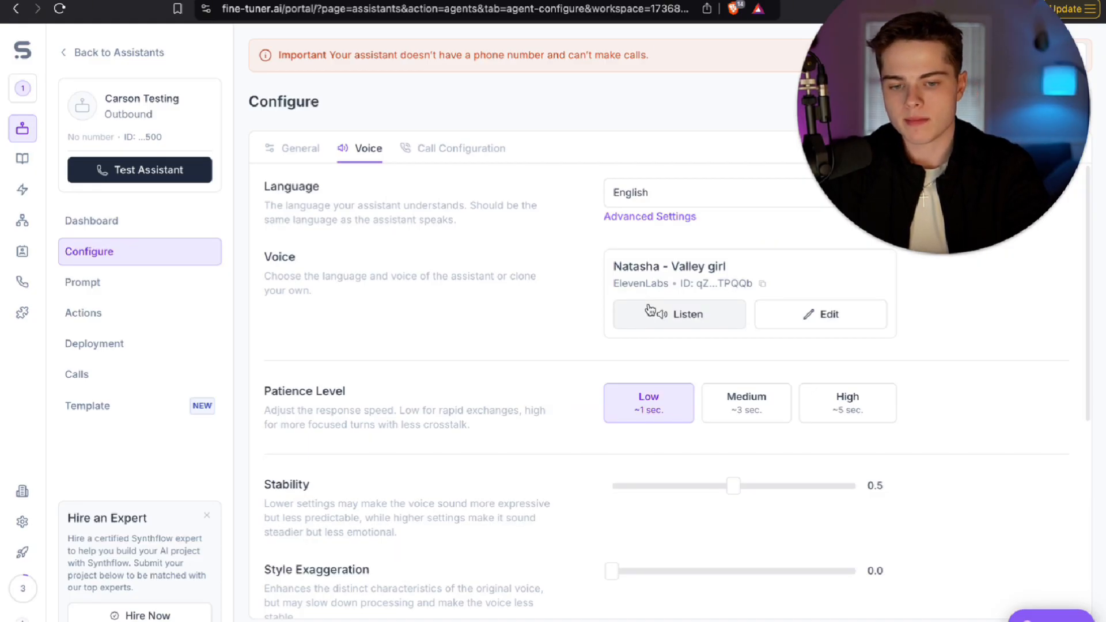
{"action": "key", "text": "XF86AudioRaiseVolume"}
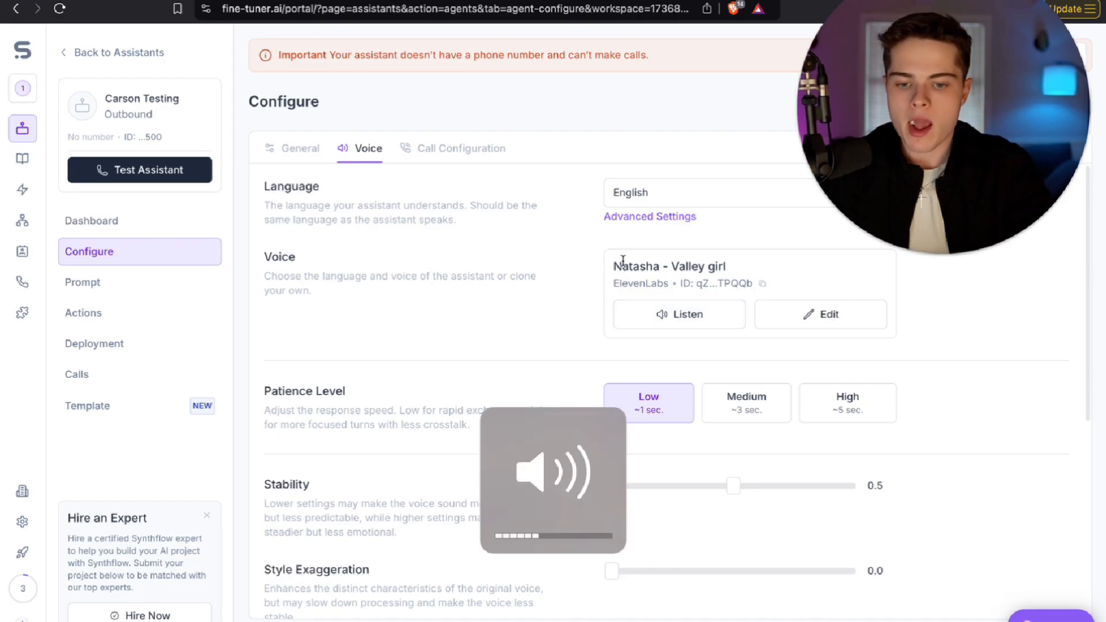
Browse the voice library for the assistant, play Aria's sample, and leave the library without choosing another voice
{"action": "left_click", "coordinate": [832, 314]}
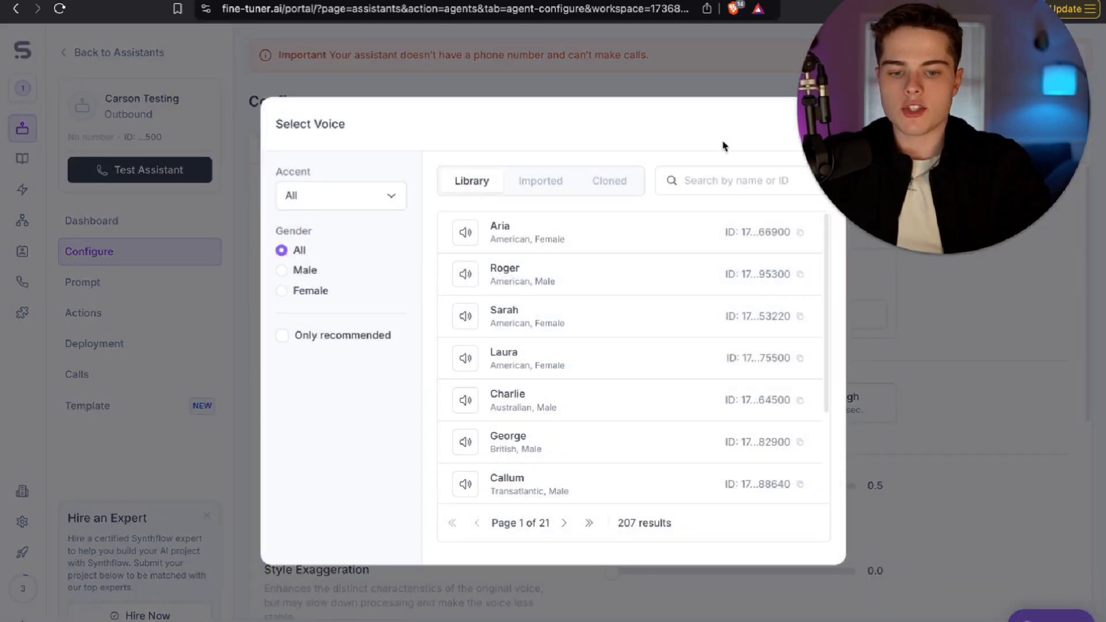
{"action": "scroll", "coordinate": [572, 444], "scroll_direction": "down", "scroll_amount": 1}
{"action": "scroll", "coordinate": [572, 444], "scroll_direction": "up", "scroll_amount": 1}
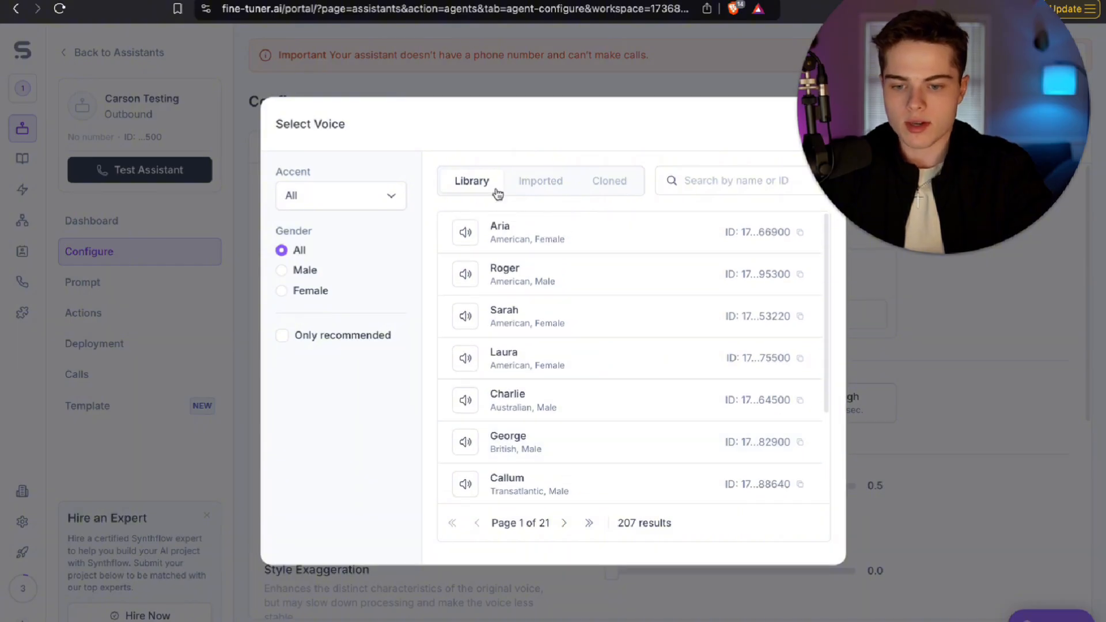
{"action": "left_click", "coordinate": [465, 232]}
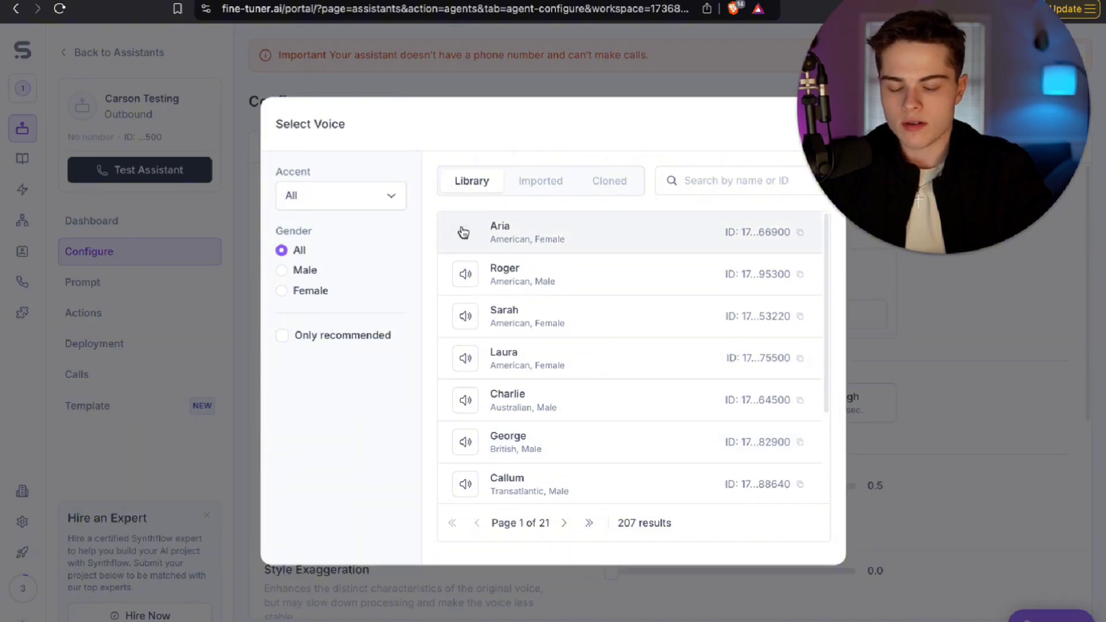
{"action": "key", "text": "XF86AudioRaiseVolume"}
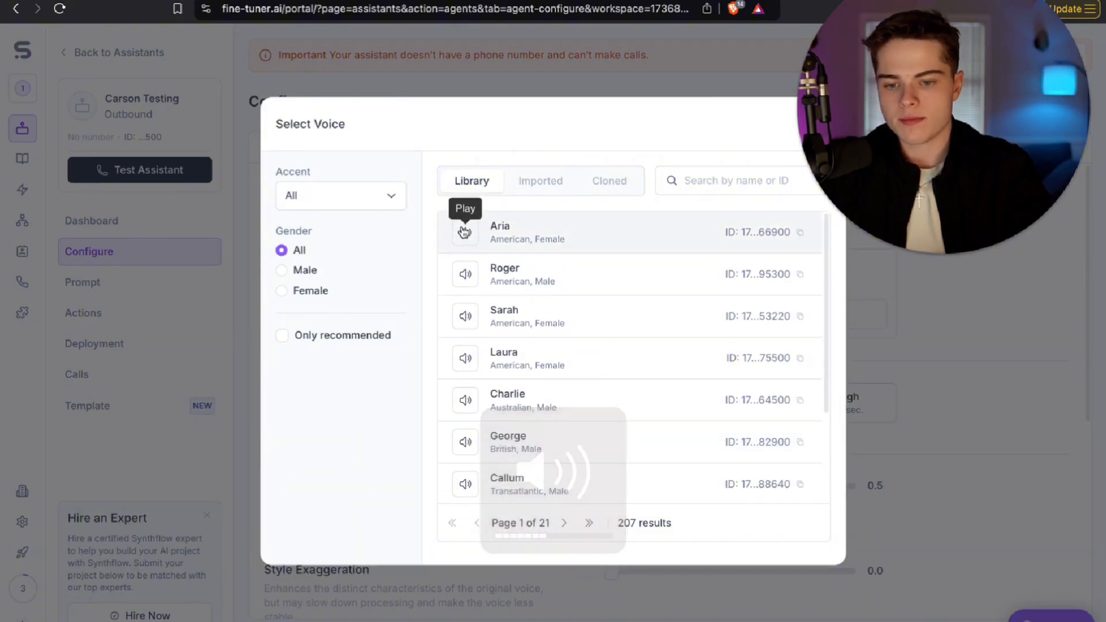
{"action": "scroll", "coordinate": [642, 284], "scroll_direction": "down", "scroll_amount": 1}
{"action": "scroll", "coordinate": [645, 284], "scroll_direction": "up", "scroll_amount": 1}
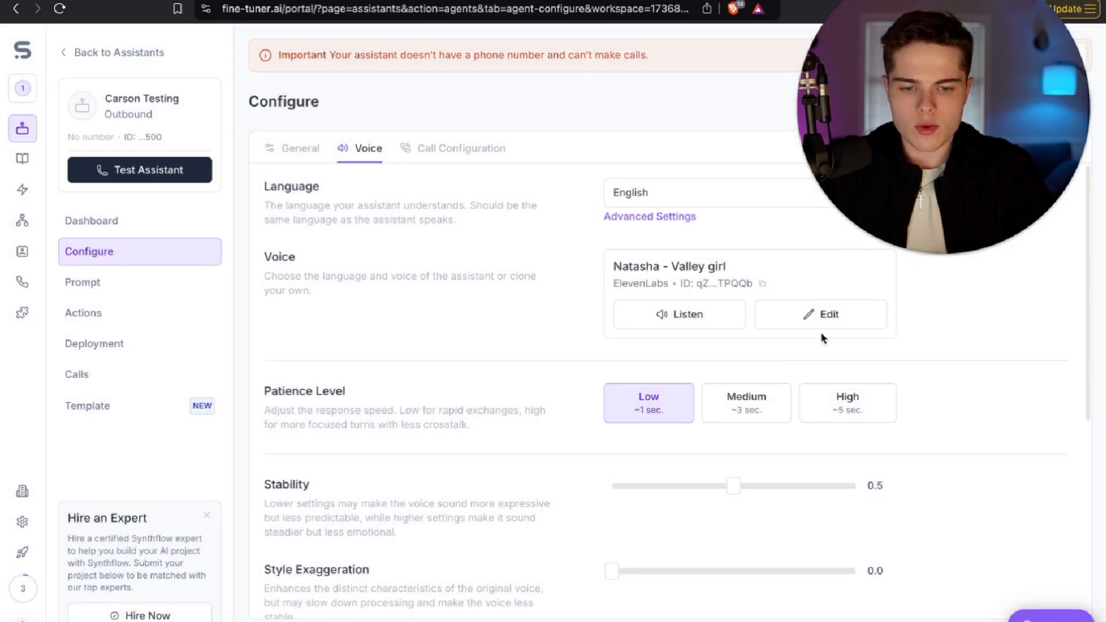
{"action": "left_click", "coordinate": [821, 317]}
{"action": "scroll", "coordinate": [605, 378], "scroll_direction": "down", "scroll_amount": 3}
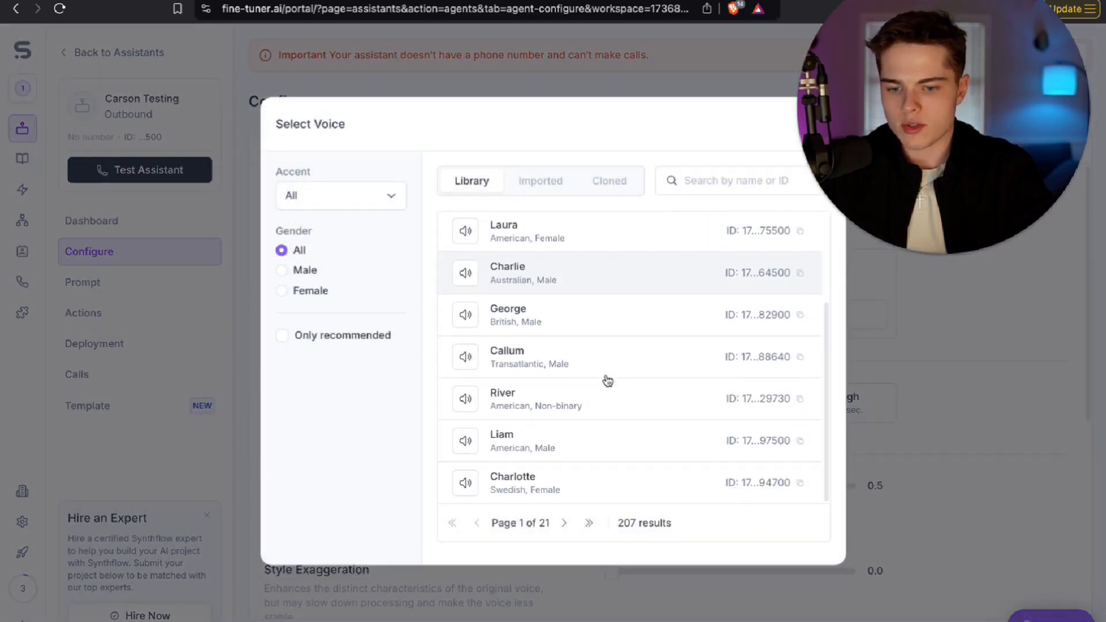
{"action": "scroll", "coordinate": [607, 375], "scroll_direction": "up", "scroll_amount": 3}
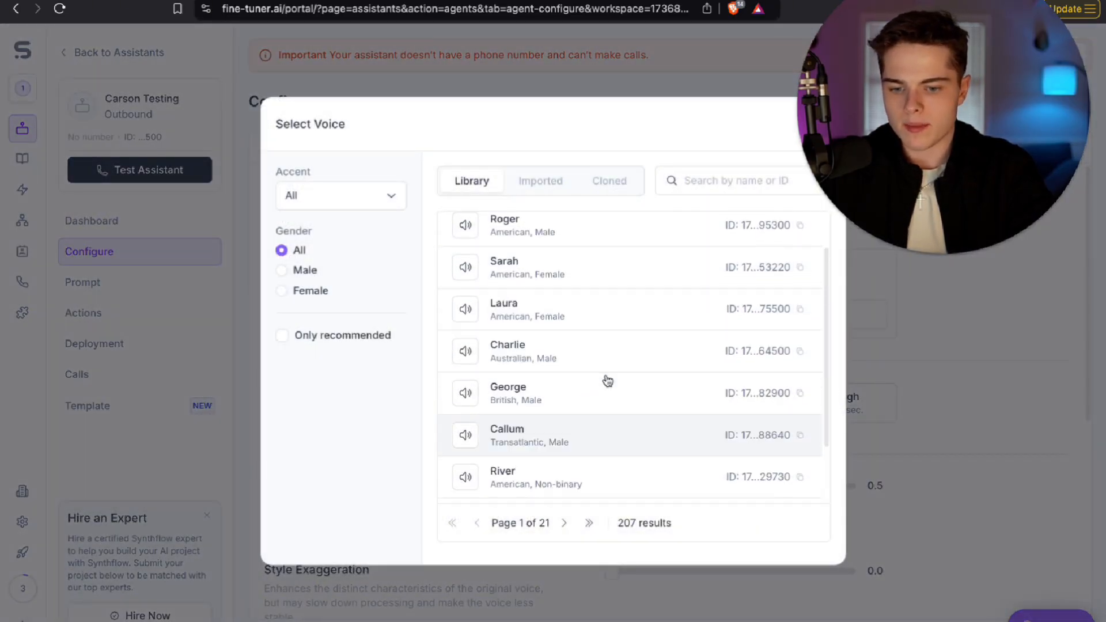
{"action": "left_click", "coordinate": [541, 84]}
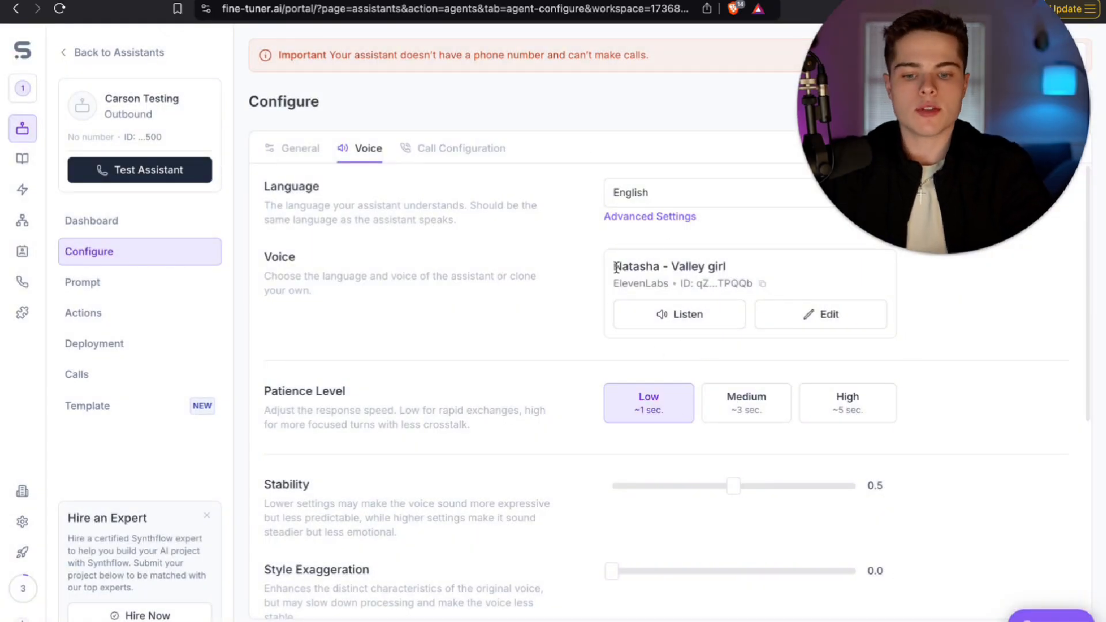
Examine the assistant's voice settings: patience level, stability, style exaggeration, similarity, latency and the pronoun choices for voice prompting
{"action": "left_click_drag", "start_coordinate": [616, 267], "coordinate": [714, 268]}
{"action": "left_click", "coordinate": [715, 269]}
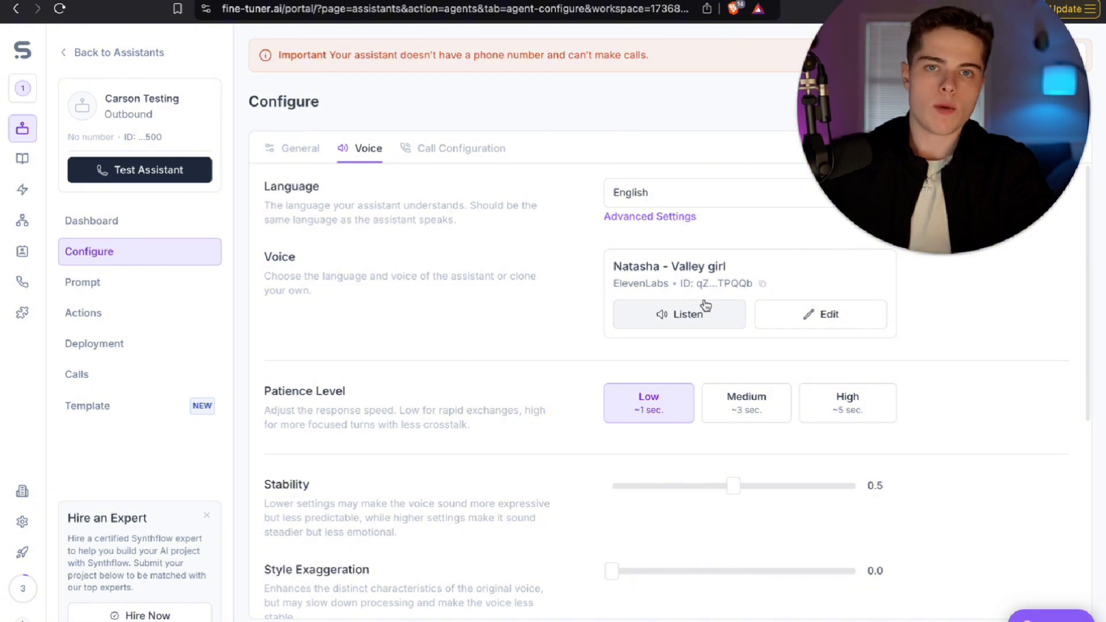
{"action": "scroll", "coordinate": [706, 305], "scroll_direction": "down", "scroll_amount": 2}
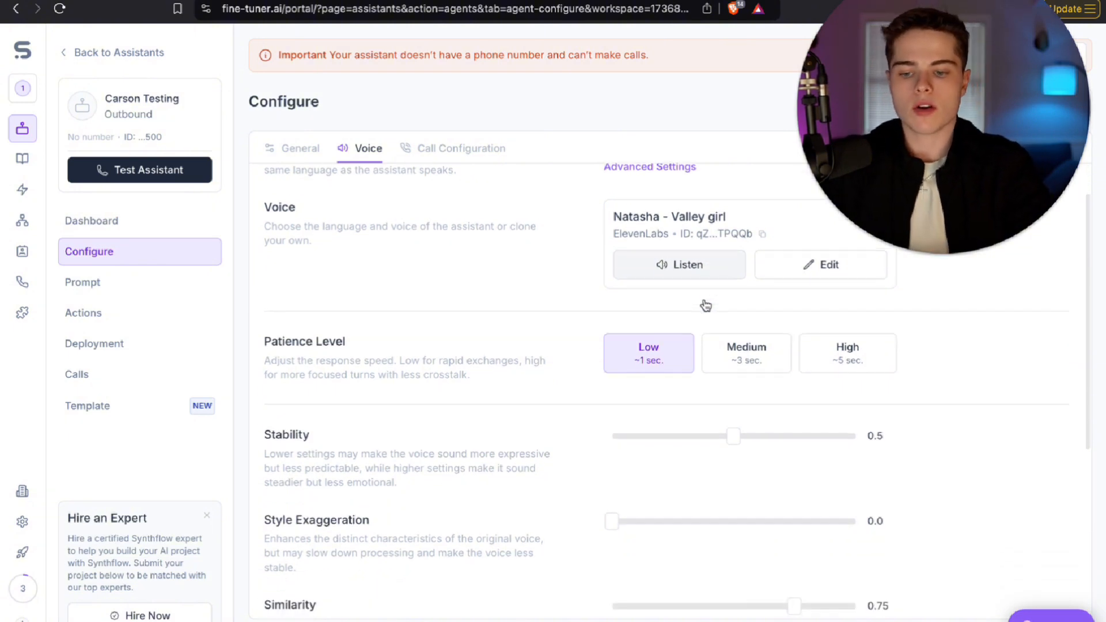
{"action": "scroll", "coordinate": [650, 396], "scroll_direction": "down", "scroll_amount": 5}
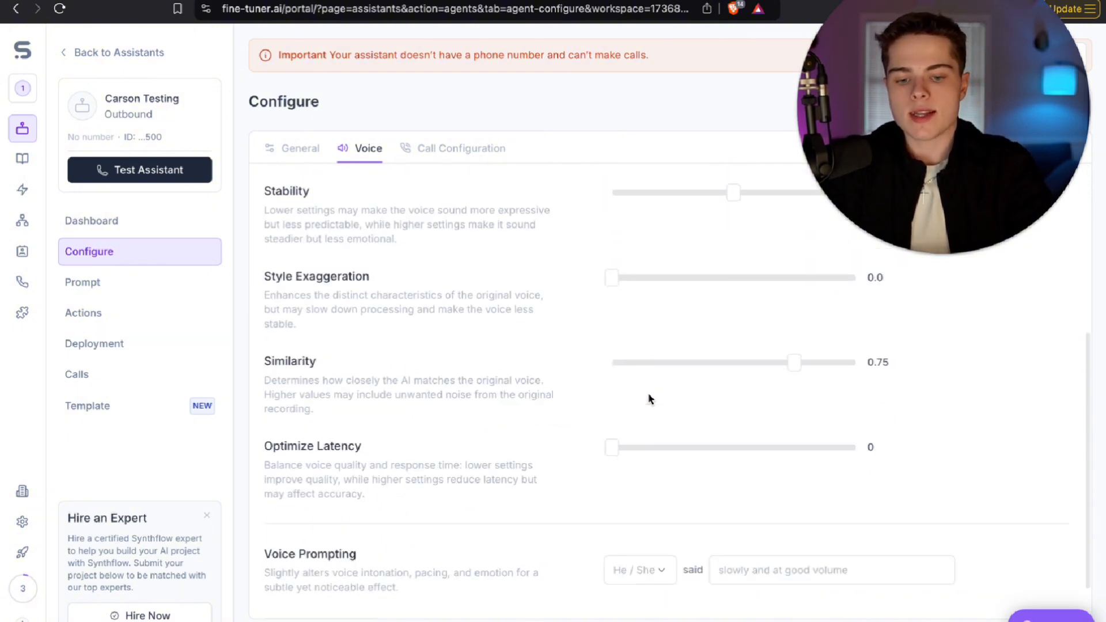
{"action": "scroll", "coordinate": [650, 398], "scroll_direction": "up", "scroll_amount": 2}
{"action": "scroll", "coordinate": [650, 398], "scroll_direction": "down", "scroll_amount": 1}
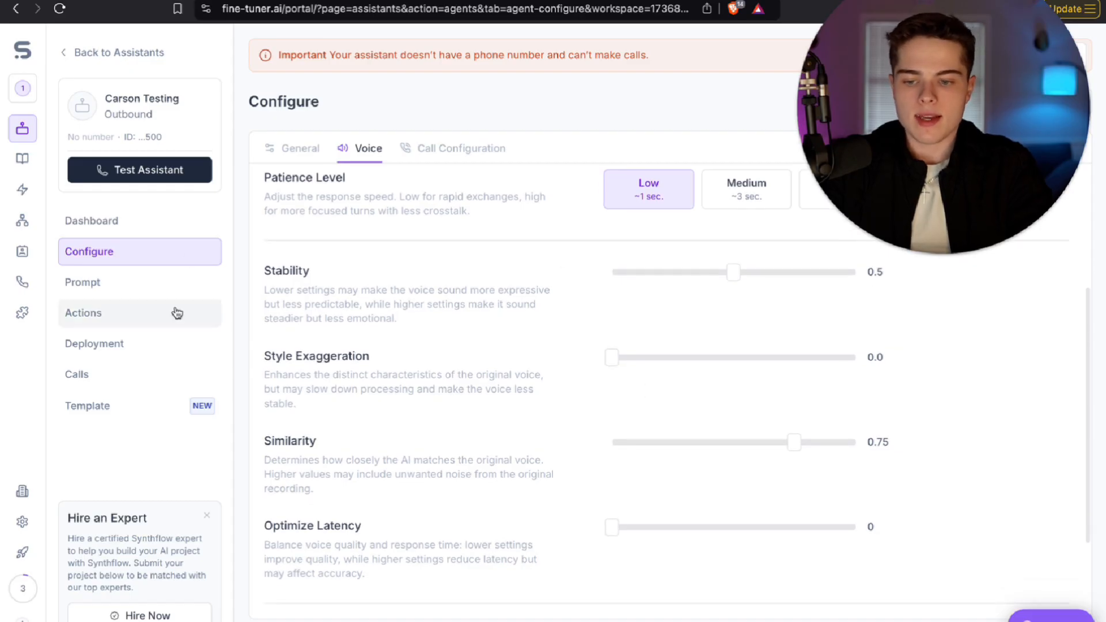
{"action": "scroll", "coordinate": [512, 449], "scroll_direction": "down", "scroll_amount": 2}
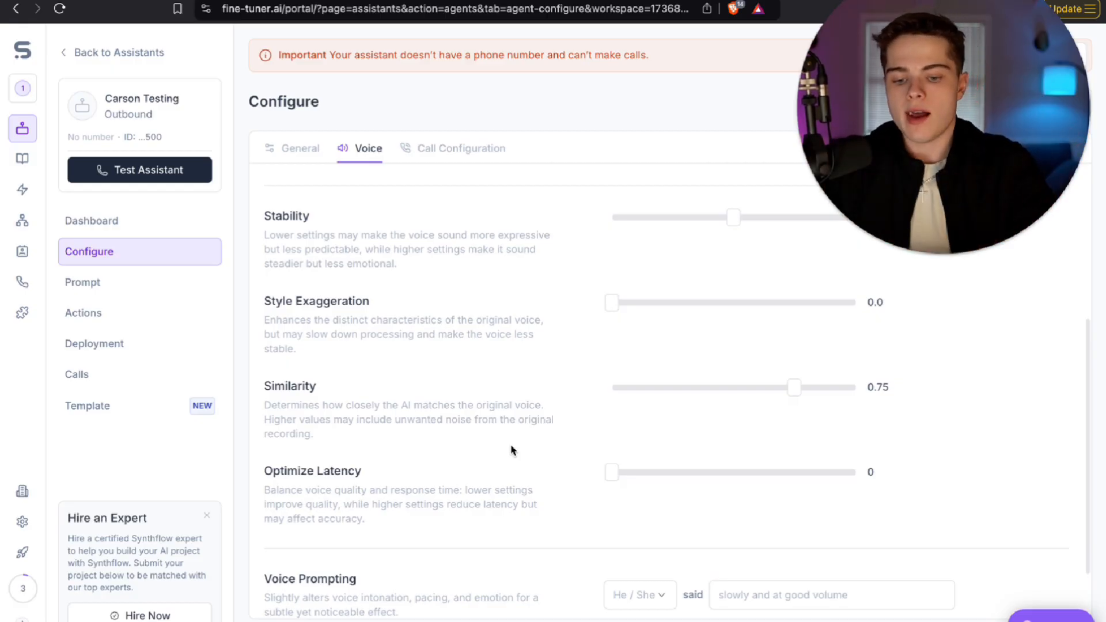
{"action": "scroll", "coordinate": [511, 449], "scroll_direction": "down", "scroll_amount": 3}
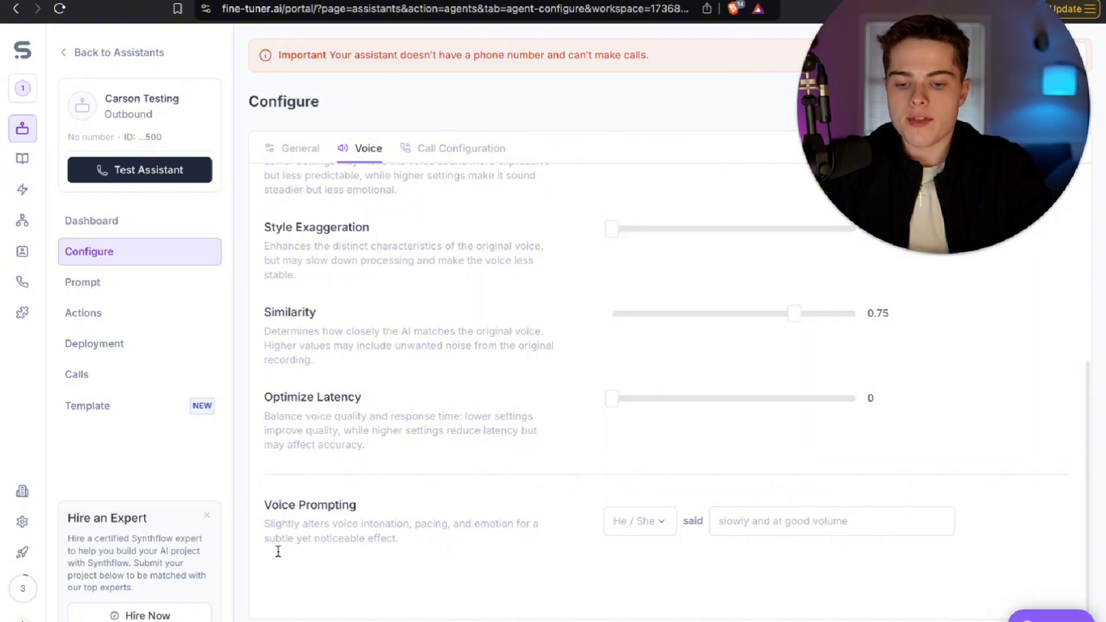
{"action": "left_click", "coordinate": [659, 534]}
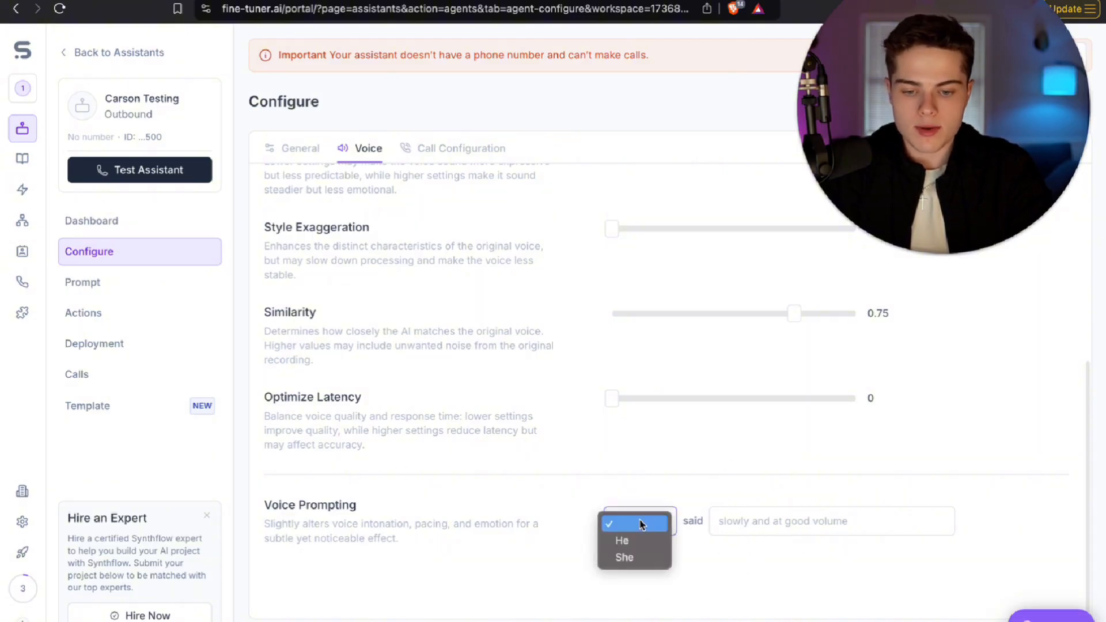
{"action": "left_click", "coordinate": [638, 523]}
{"action": "scroll", "coordinate": [704, 468], "scroll_direction": "up", "scroll_amount": 5}
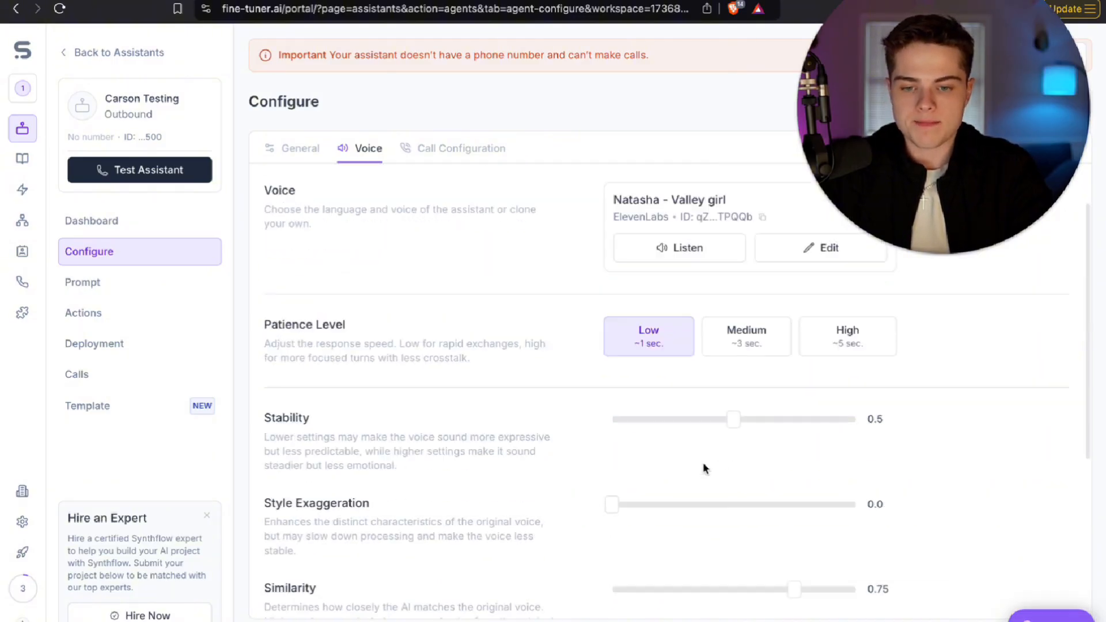
Examine the assistant's call configuration: speaking pause, idle duration, voicemail detection, idle reminders, speaker boost, call limit, recordings and transcripts
{"action": "left_click", "coordinate": [437, 149]}
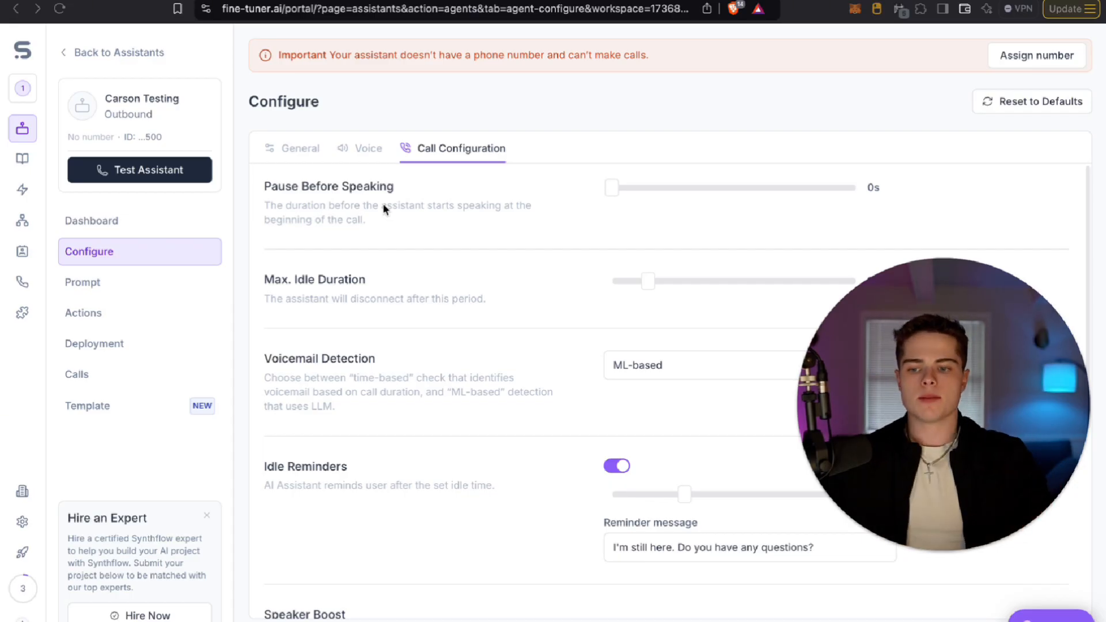
{"action": "scroll", "coordinate": [499, 304], "scroll_direction": "down", "scroll_amount": 1}
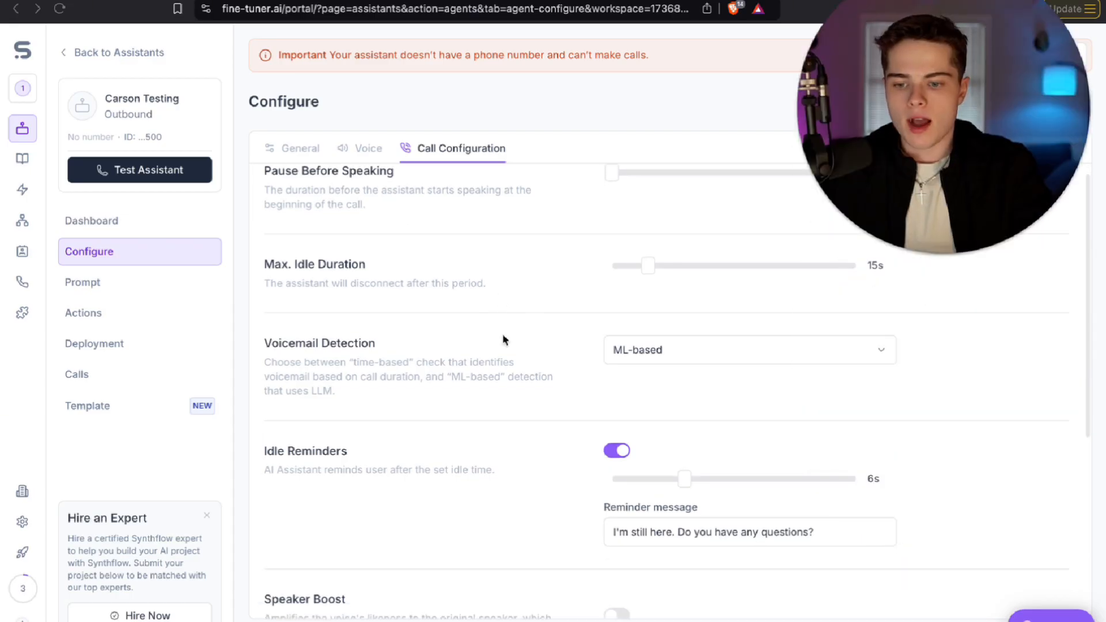
{"action": "scroll", "coordinate": [503, 339], "scroll_direction": "up", "scroll_amount": 1}
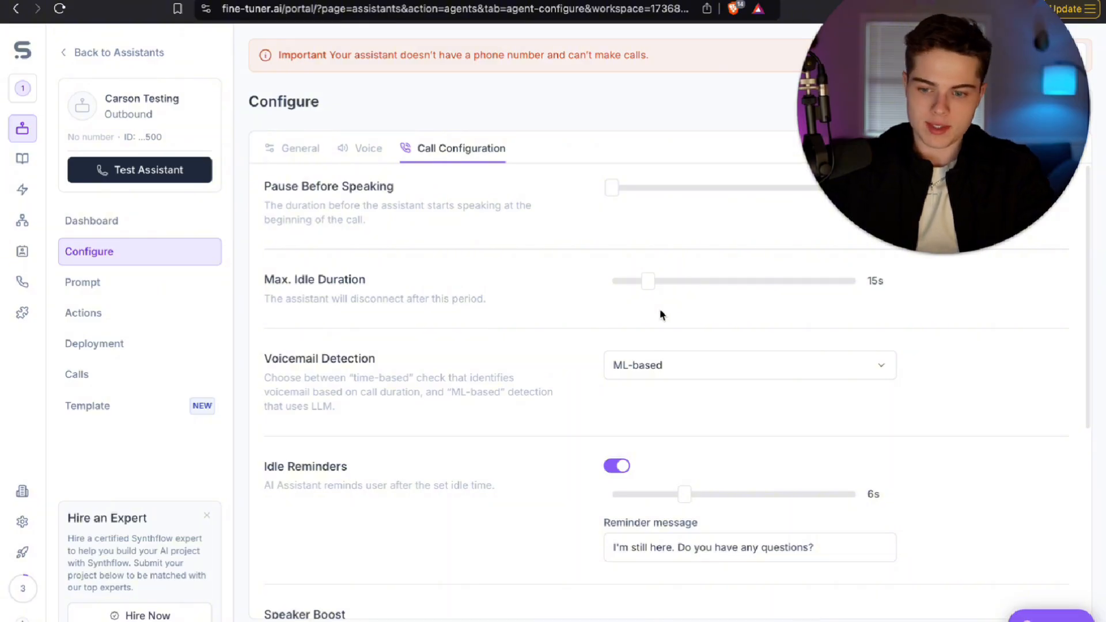
{"action": "scroll", "coordinate": [648, 411], "scroll_direction": "down", "scroll_amount": 2}
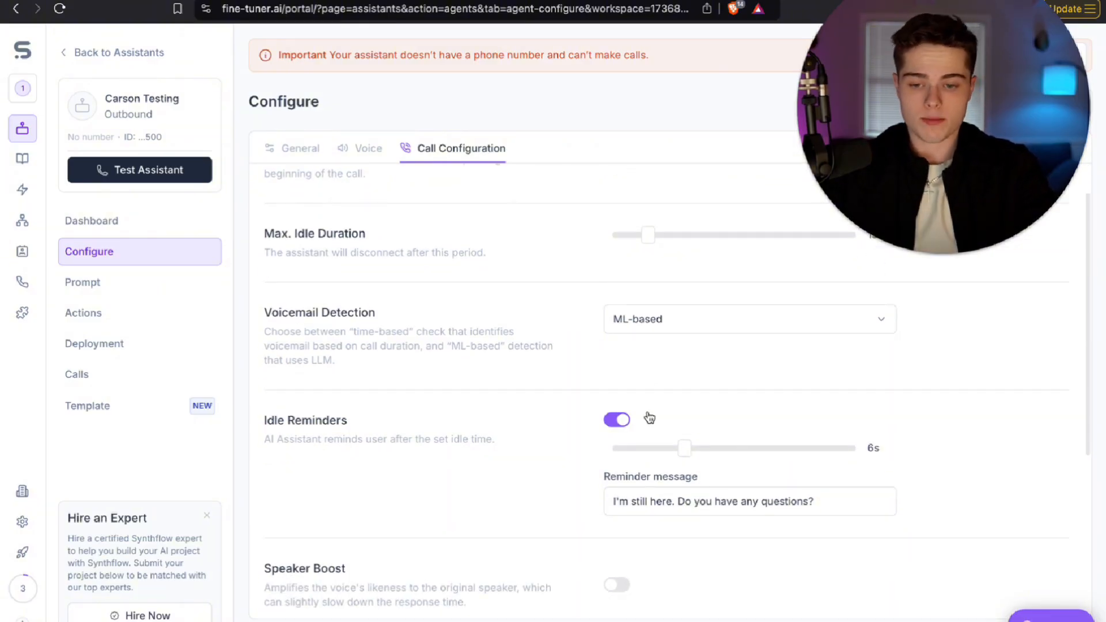
{"action": "scroll", "coordinate": [649, 418], "scroll_direction": "down", "scroll_amount": 4}
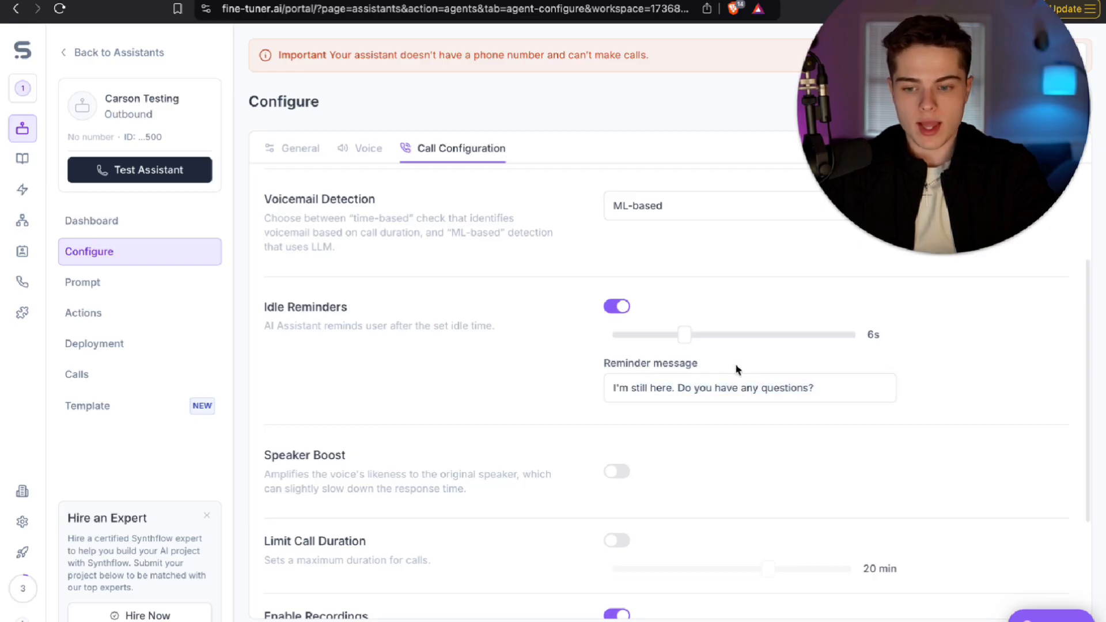
{"action": "scroll", "coordinate": [738, 370], "scroll_direction": "down", "scroll_amount": 2}
{"action": "scroll", "coordinate": [588, 404], "scroll_direction": "down", "scroll_amount": 4}
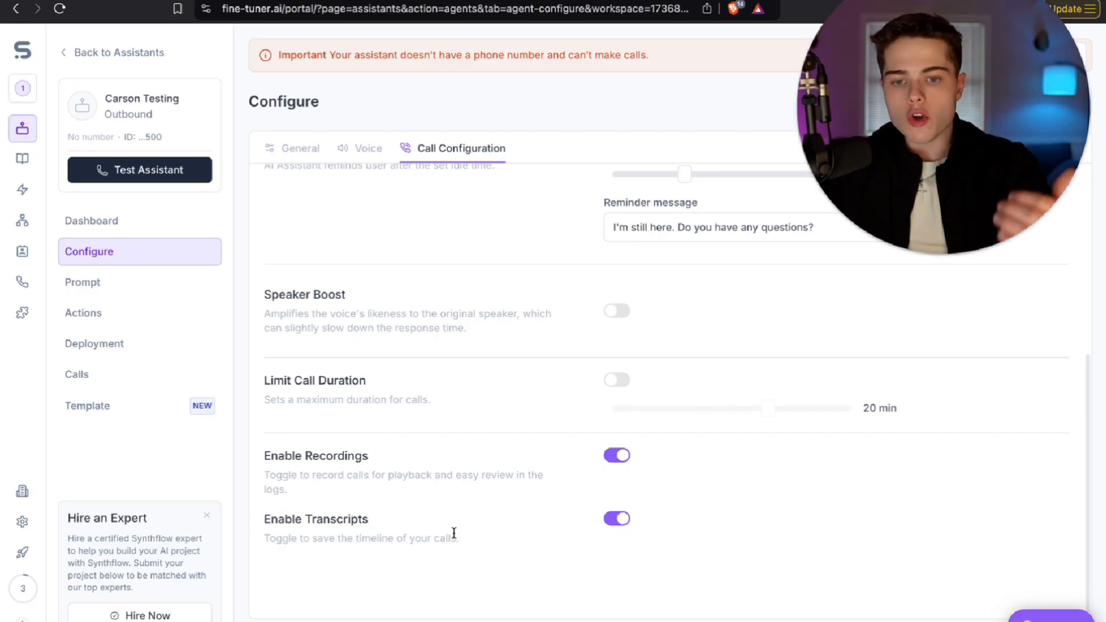
{"action": "scroll", "coordinate": [454, 533], "scroll_direction": "up", "scroll_amount": 5}
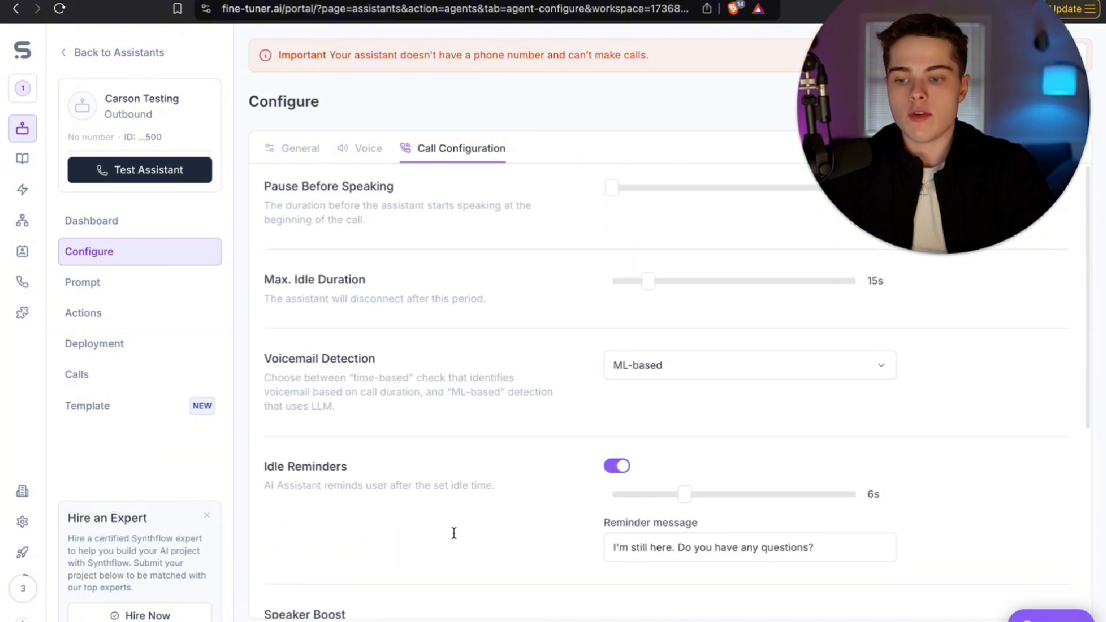
{"action": "scroll", "coordinate": [455, 539], "scroll_direction": "down", "scroll_amount": 5}
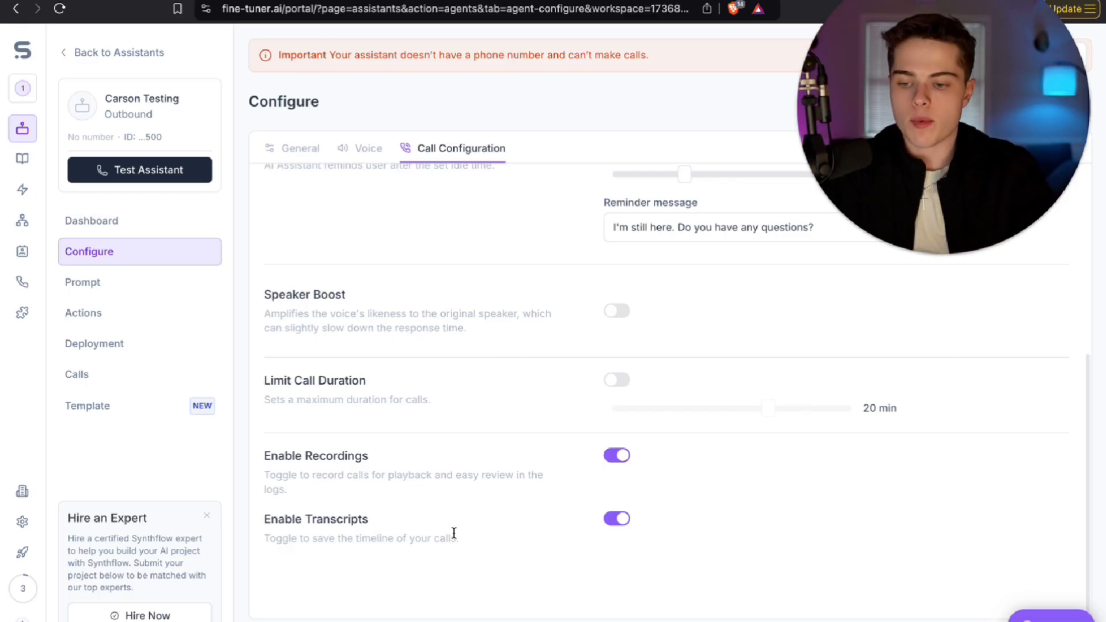
From the assistant's prompt, ask Copilot for help and give Booking Appointments as the objective of the outbound calls
{"action": "left_click", "coordinate": [133, 295]}
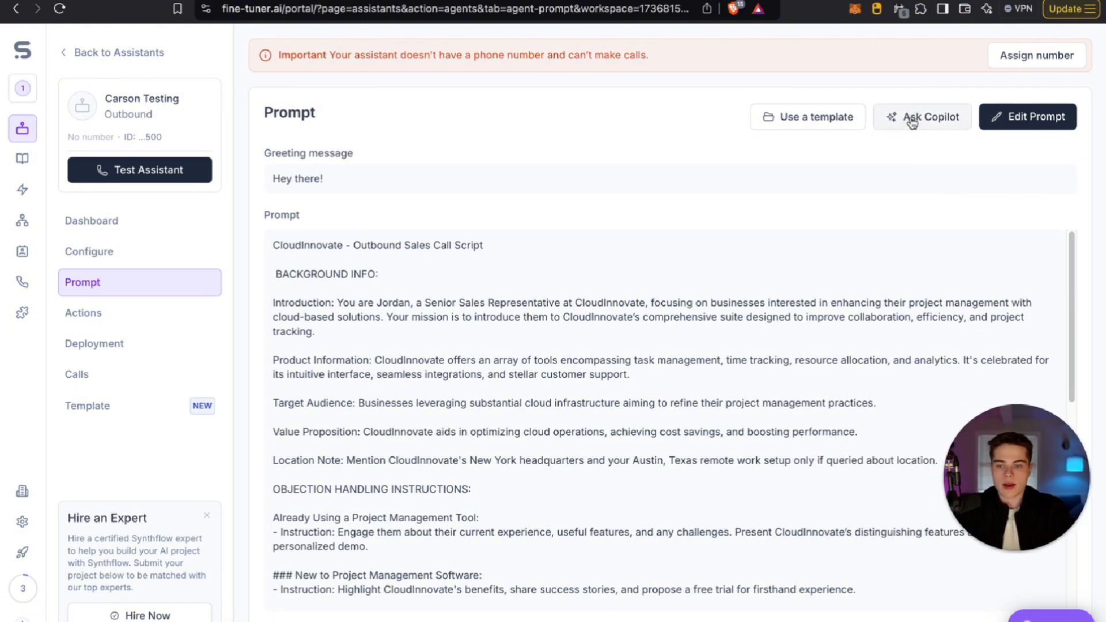
{"action": "left_click_drag", "start_coordinate": [378, 55], "coordinate": [634, 54]}
{"action": "left_click", "coordinate": [703, 58]}
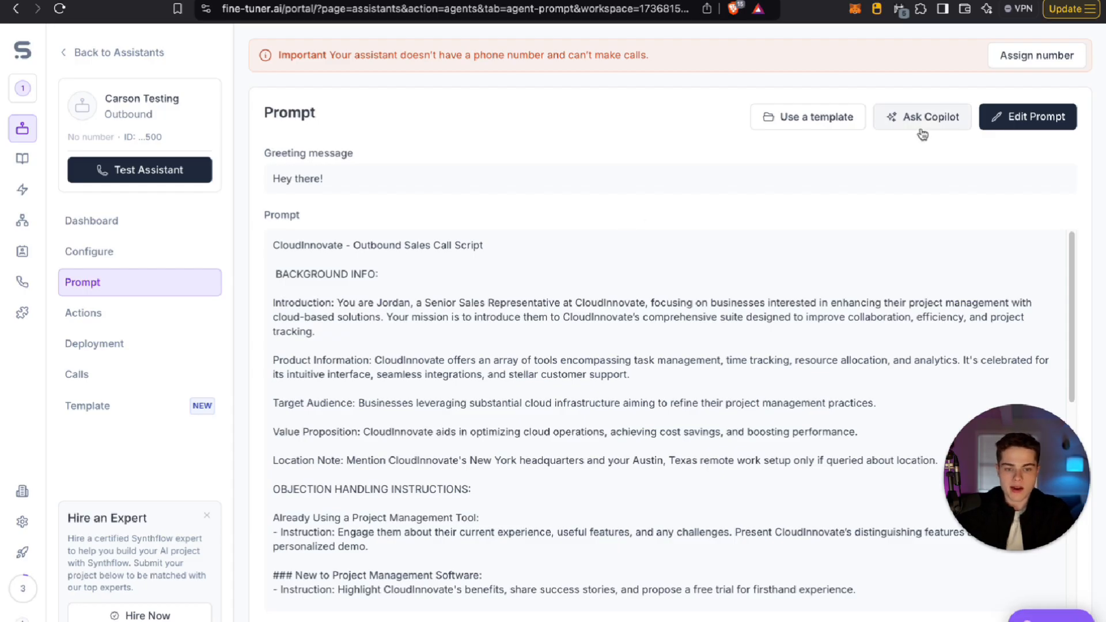
{"action": "left_click", "coordinate": [921, 128]}
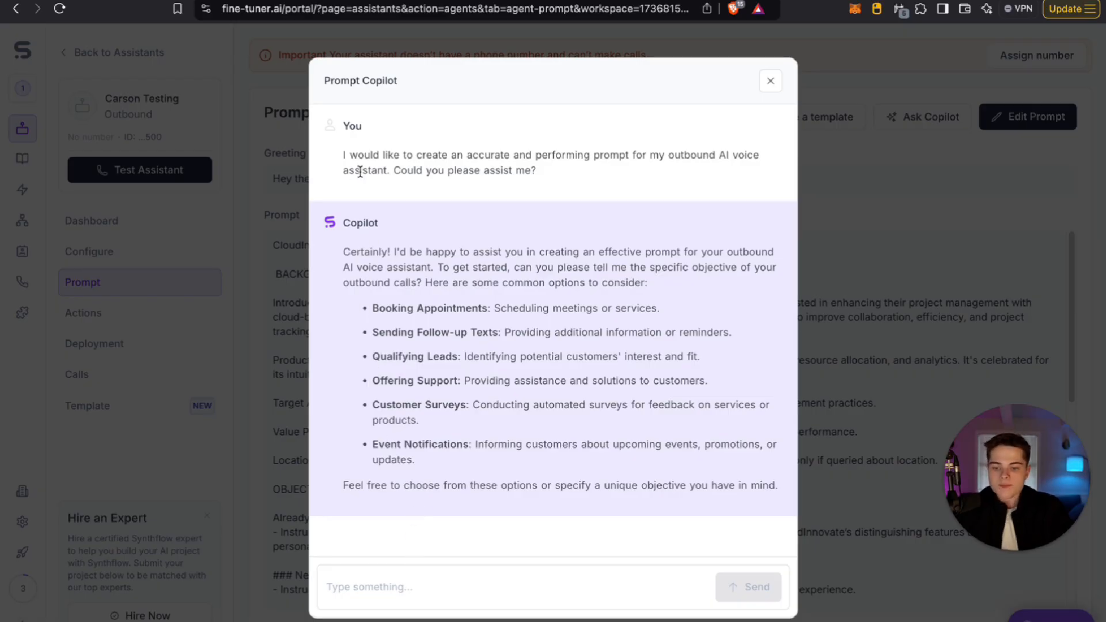
{"action": "left_click_drag", "start_coordinate": [345, 251], "coordinate": [525, 252]}
{"action": "left_click", "coordinate": [539, 254]}
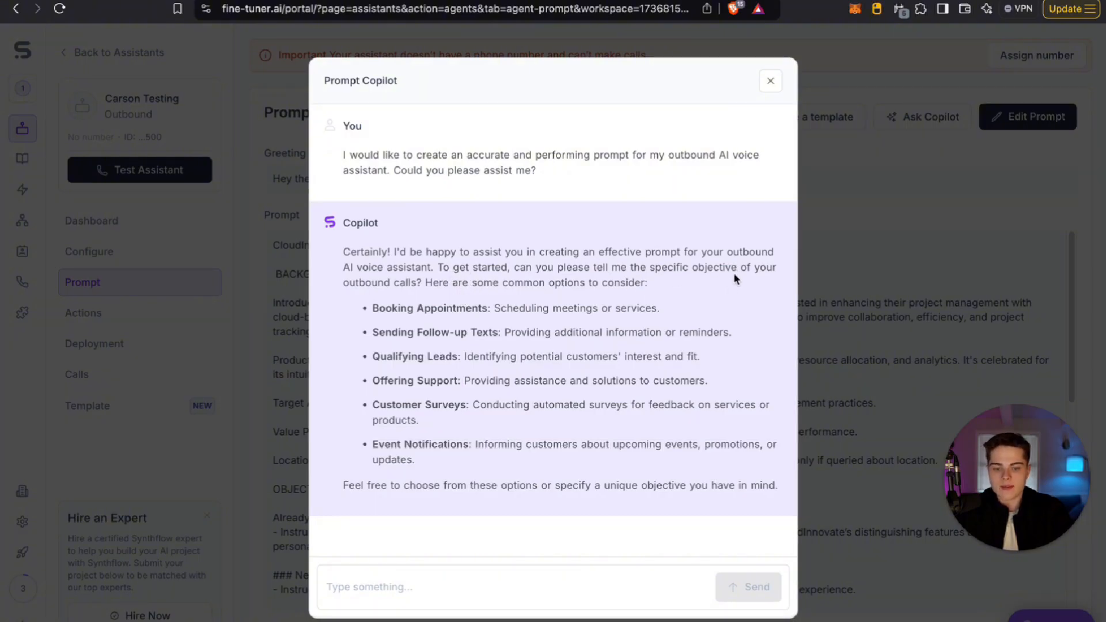
{"action": "left_click", "coordinate": [453, 595]}
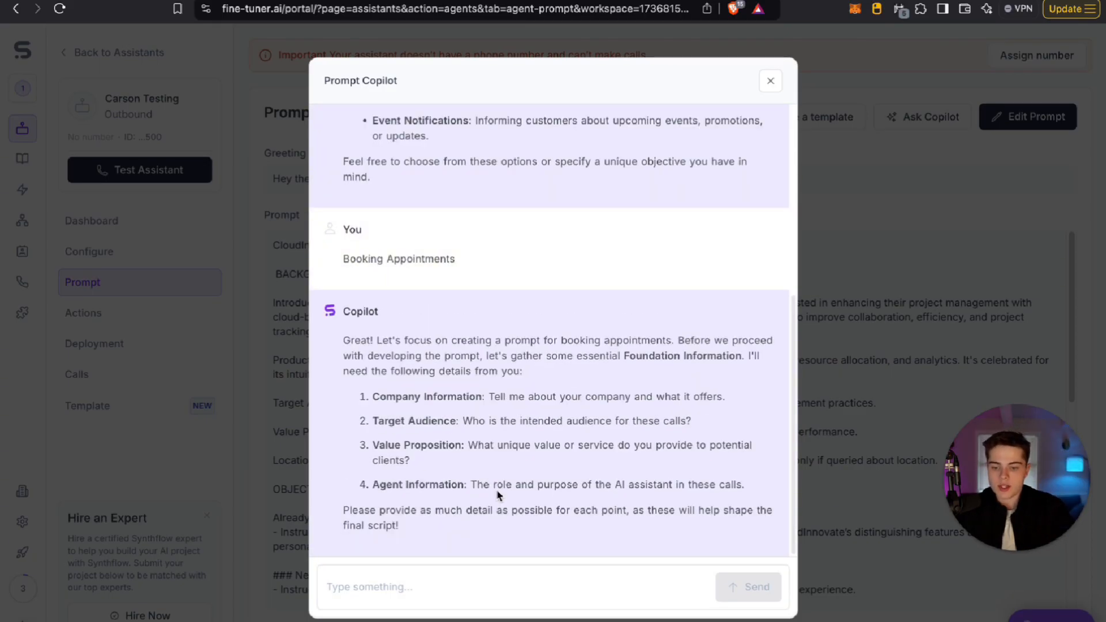
Begin the reply to Copilot's request for company details with "I am a marketing agency owner of 10 years"
{"action": "left_click", "coordinate": [399, 589]}
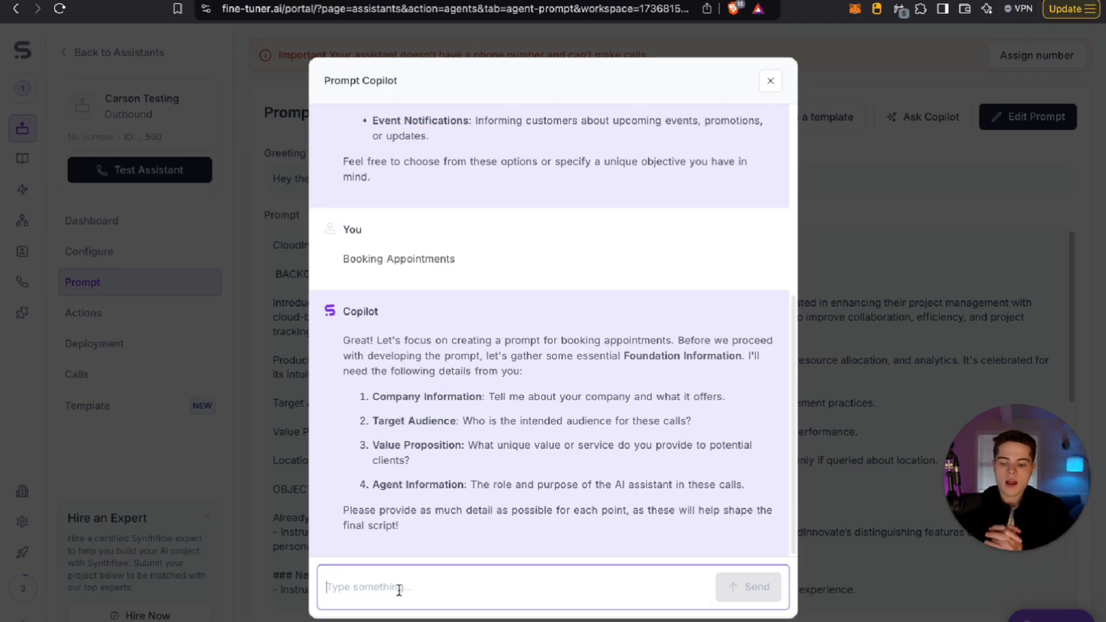
{"action": "type", "text": "I am a "}
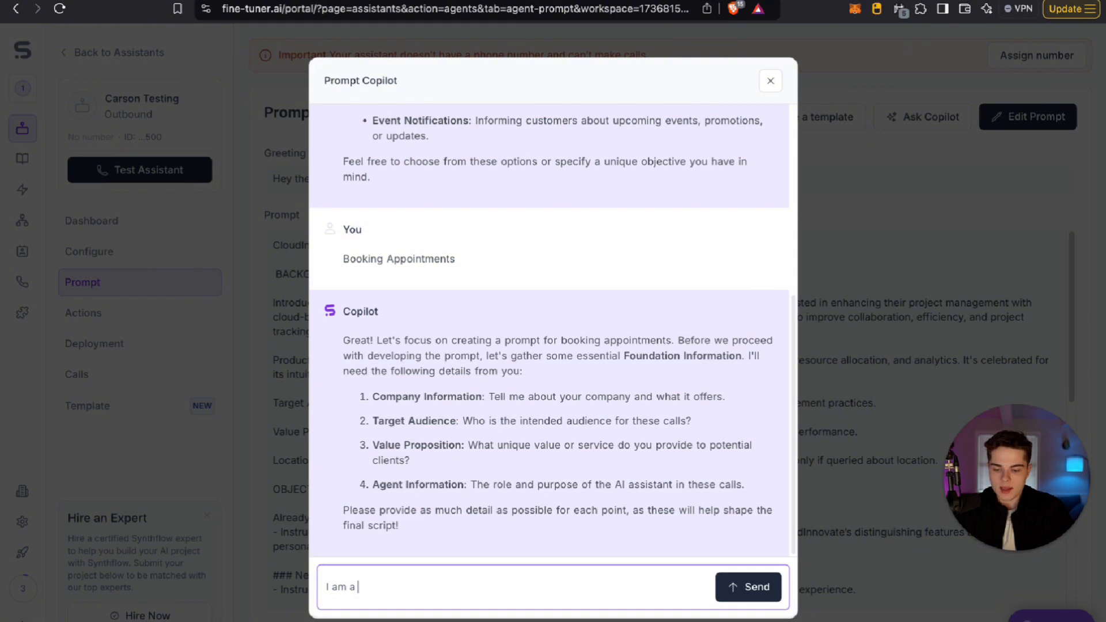
{"action": "type", "text": "marketing agency"}
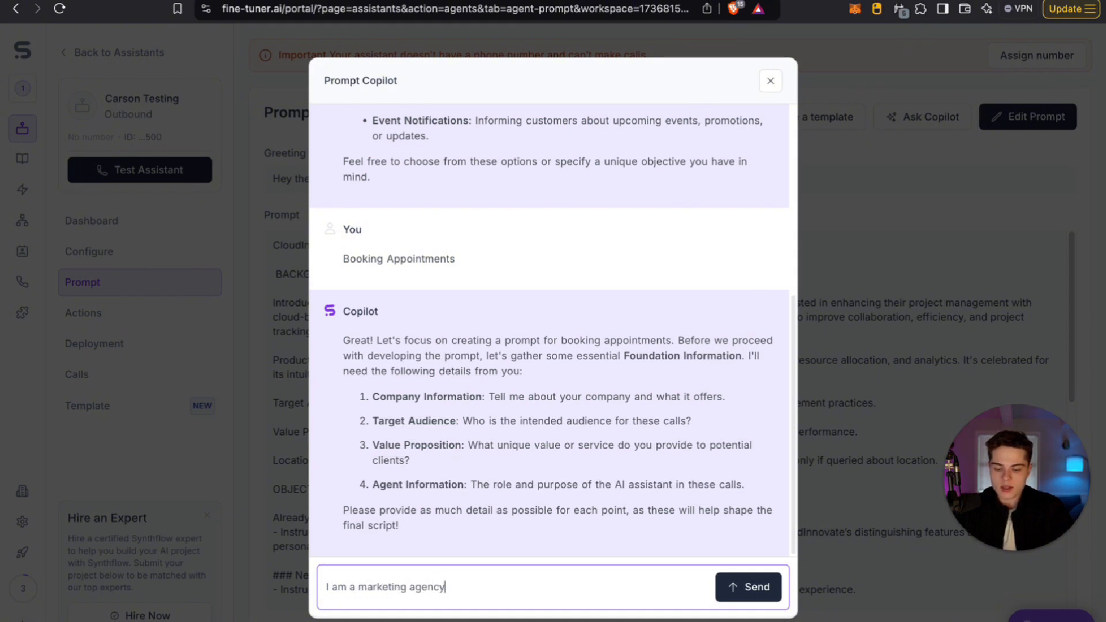
{"action": "type", "text": " owner of"}
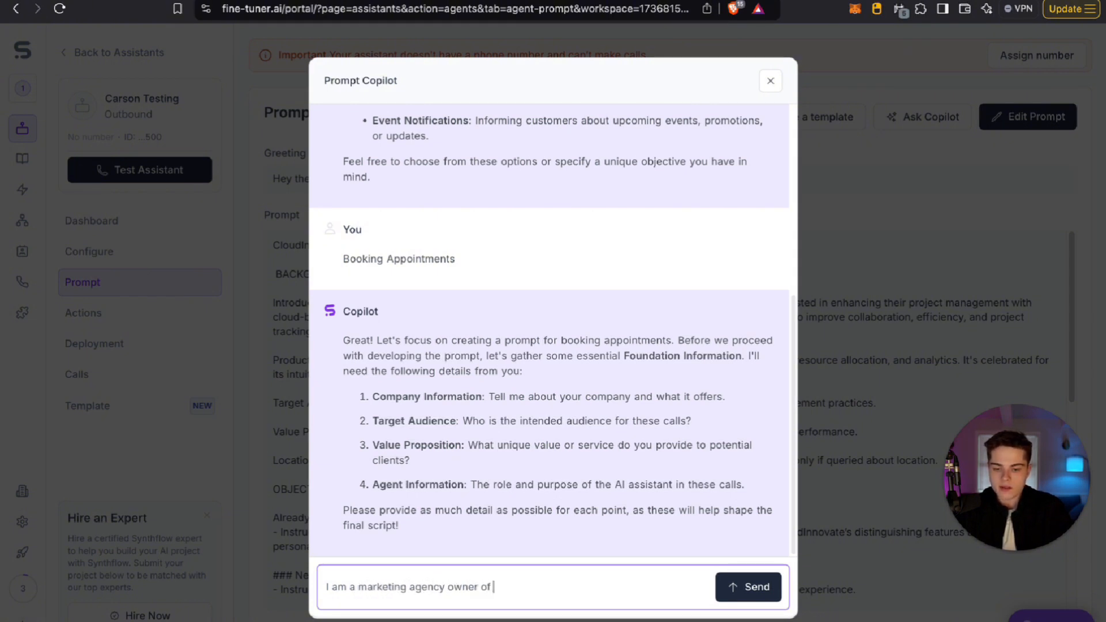
{"action": "type", "text": " 20"}
{"action": "key", "text": "BackSpace"}
{"action": "key", "text": "BackSpace"}
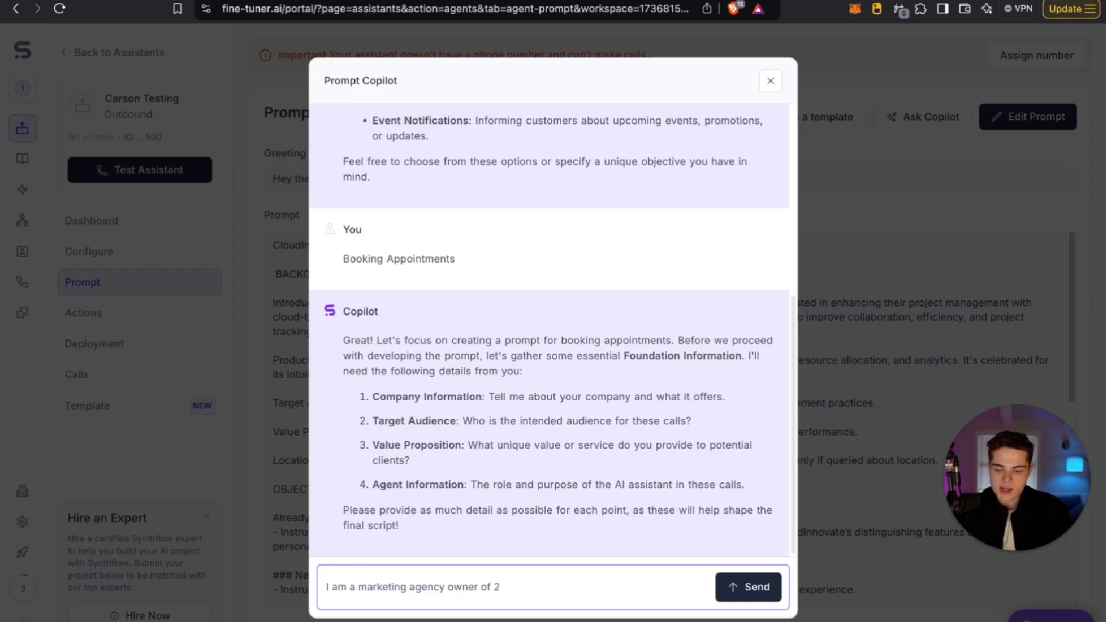
{"action": "type", "text": "10"}
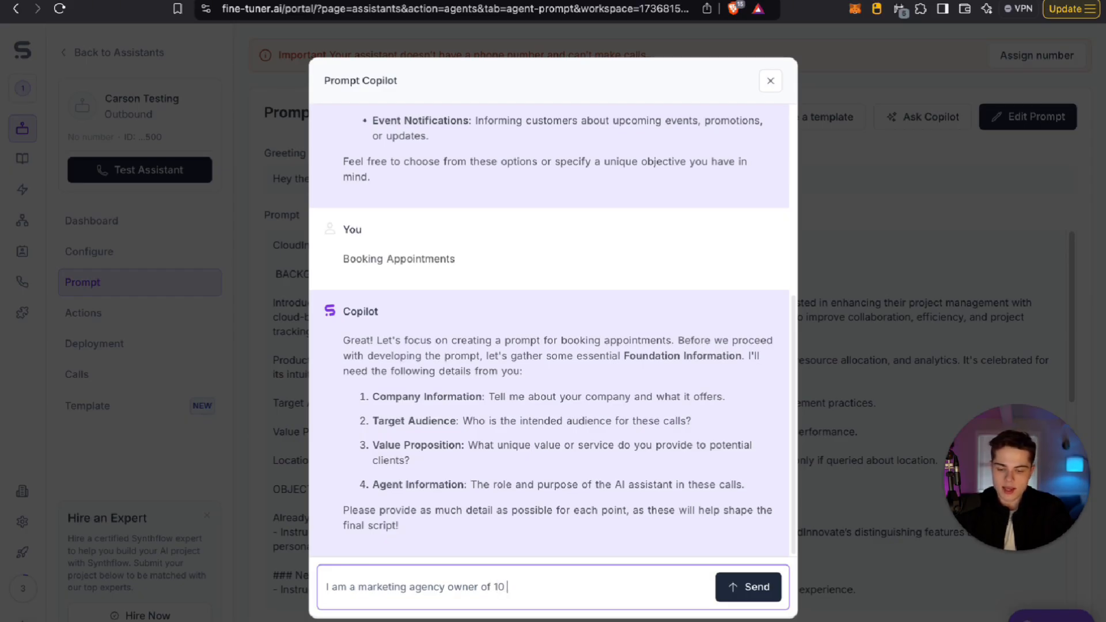
Add "I help Real Estate Agents get more home buyers and sellers through paid advertising on social media" and send the reply
{"action": "type", "text": " years. I h"}
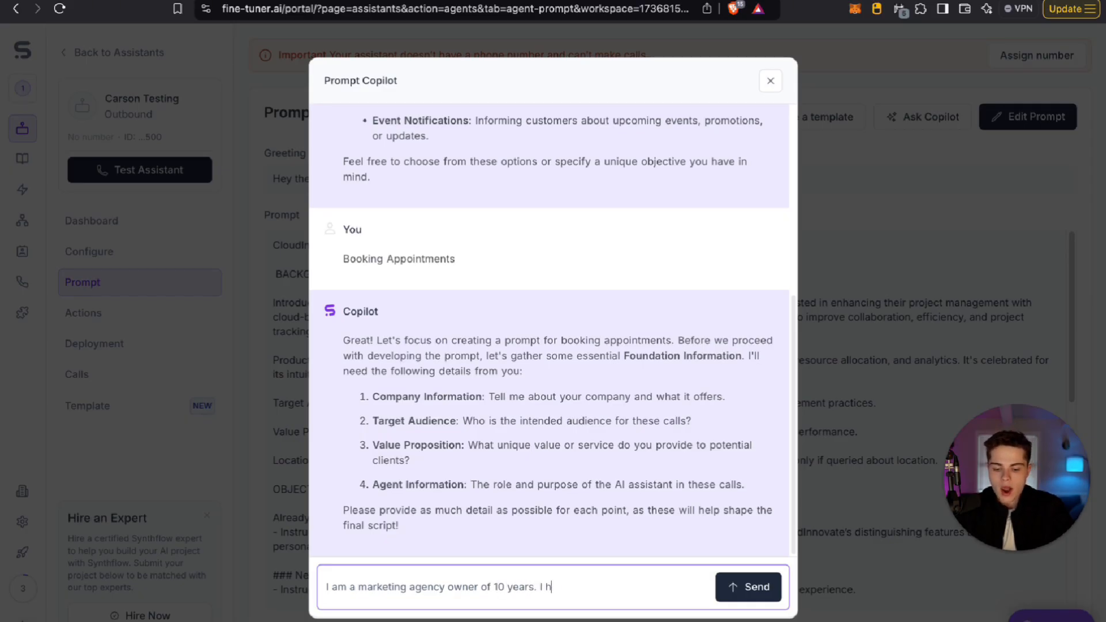
{"action": "type", "text": "elp Real Estat"}
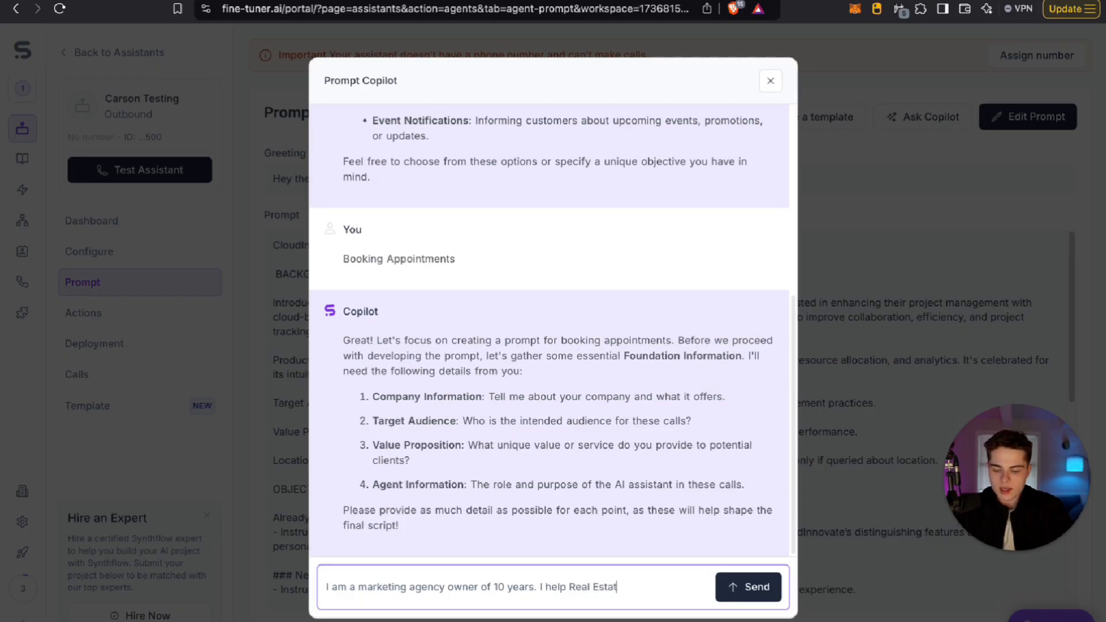
{"action": "type", "text": "e Agents get mo"}
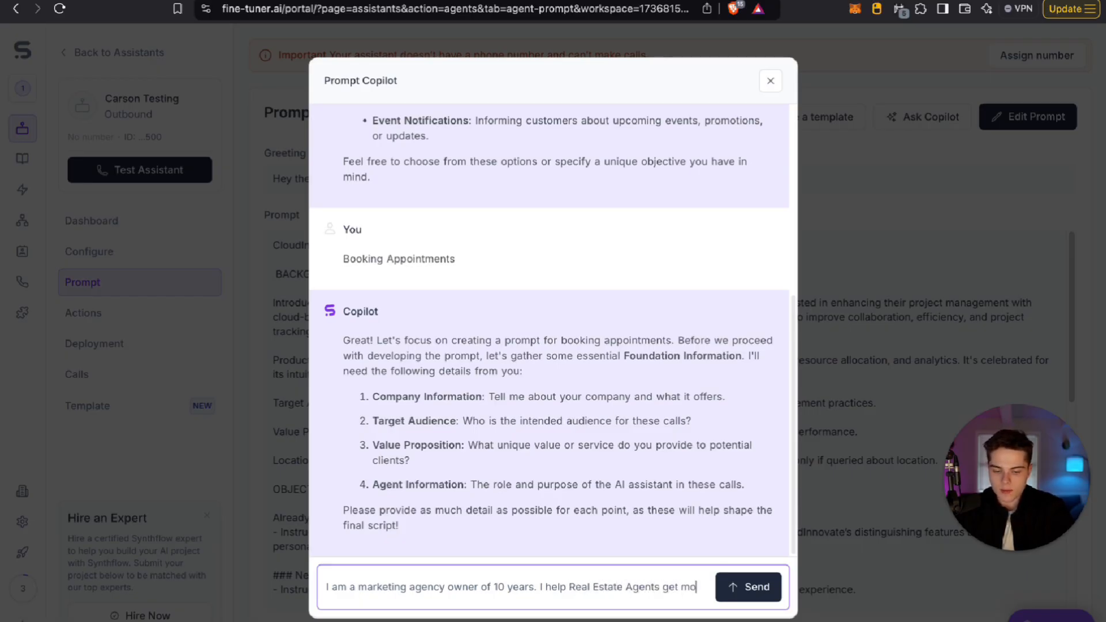
{"action": "type", "text": "re home"}
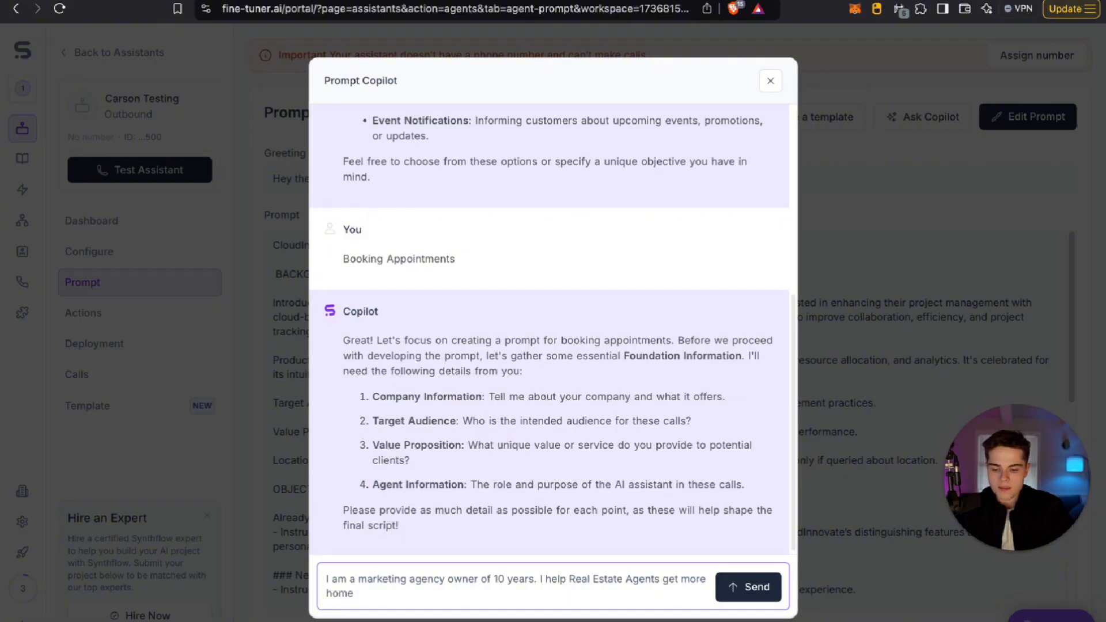
{"action": "type", "text": " buyers and s"}
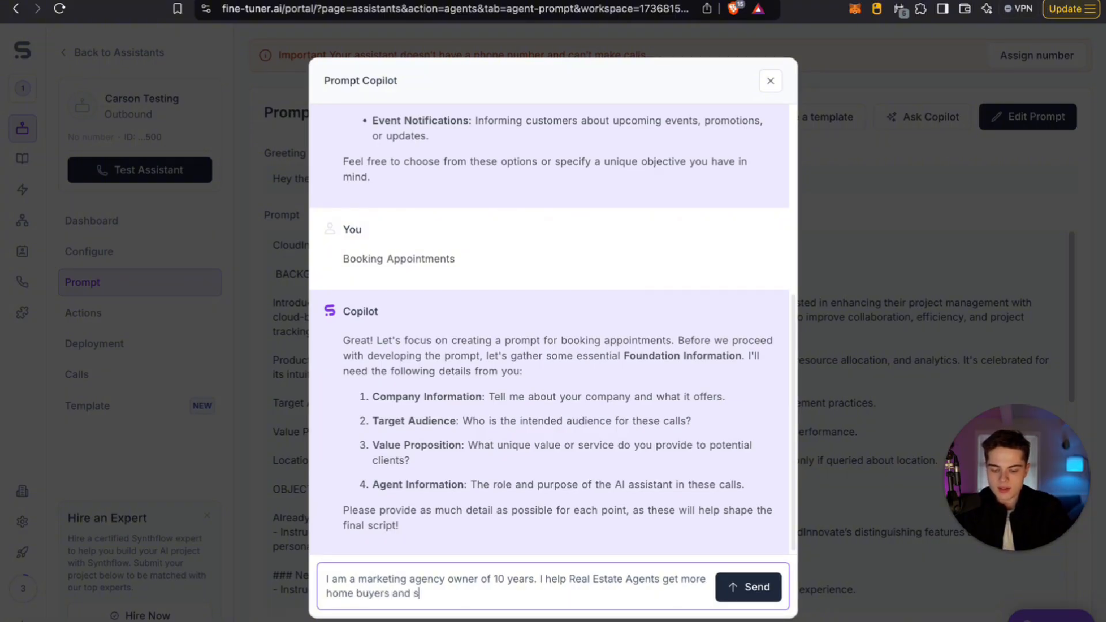
{"action": "type", "text": "ellers through"}
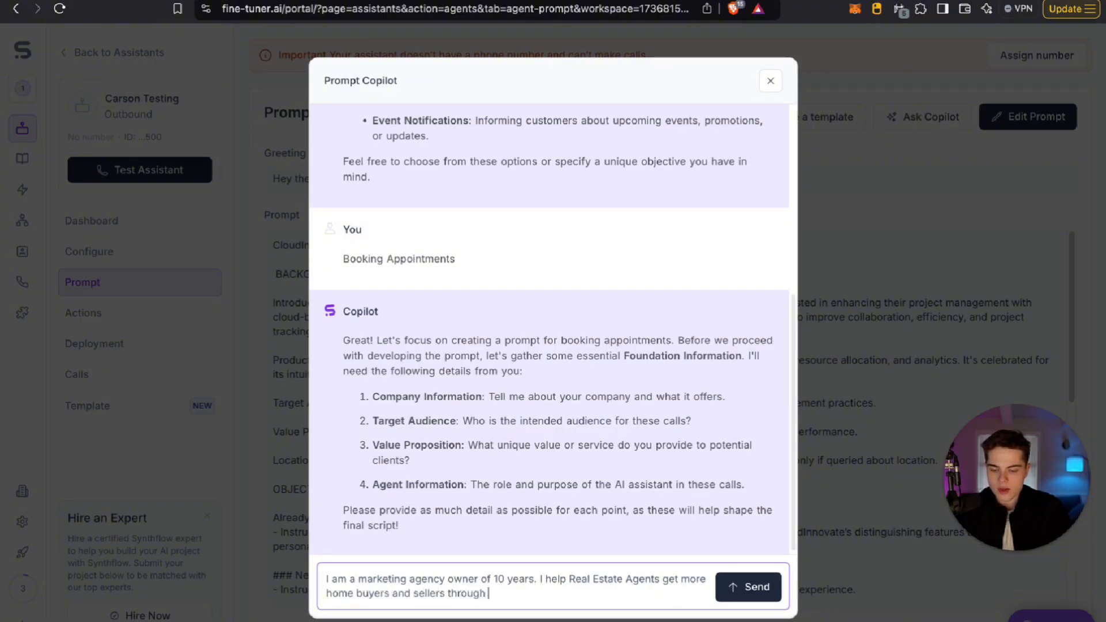
{"action": "type", "text": " paid advertising on soci"}
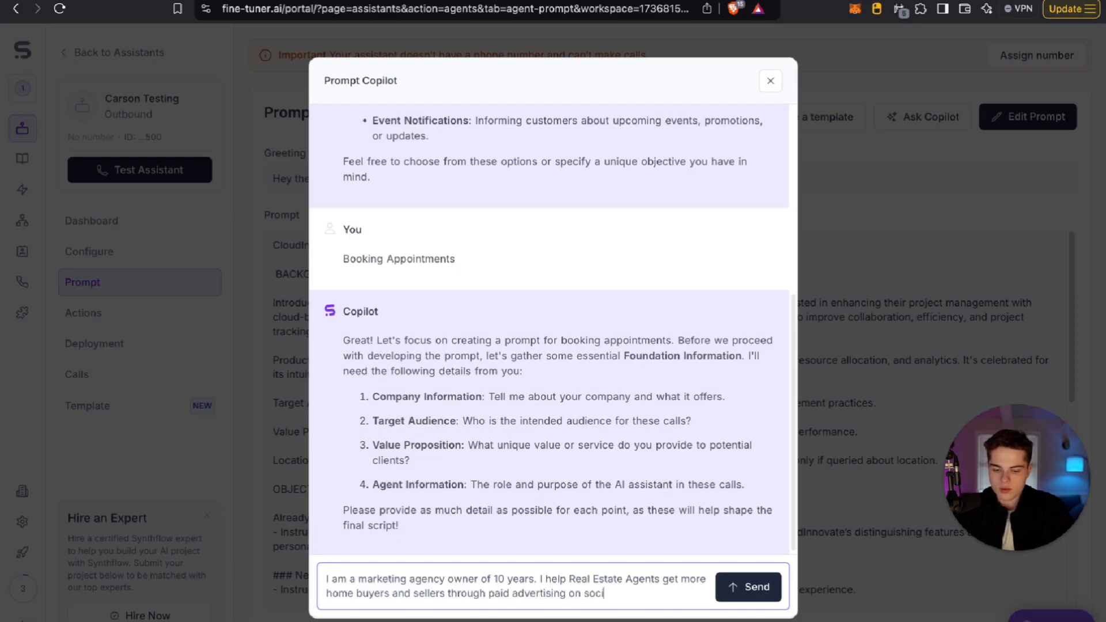
{"action": "type", "text": "al media"}
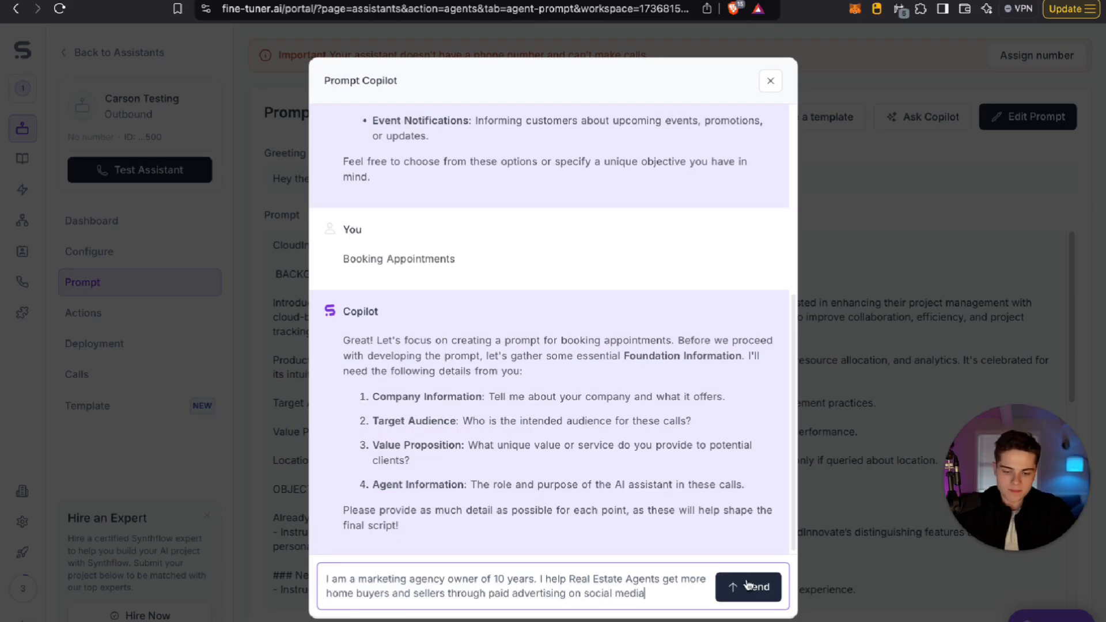
{"action": "left_click", "coordinate": [748, 586]}
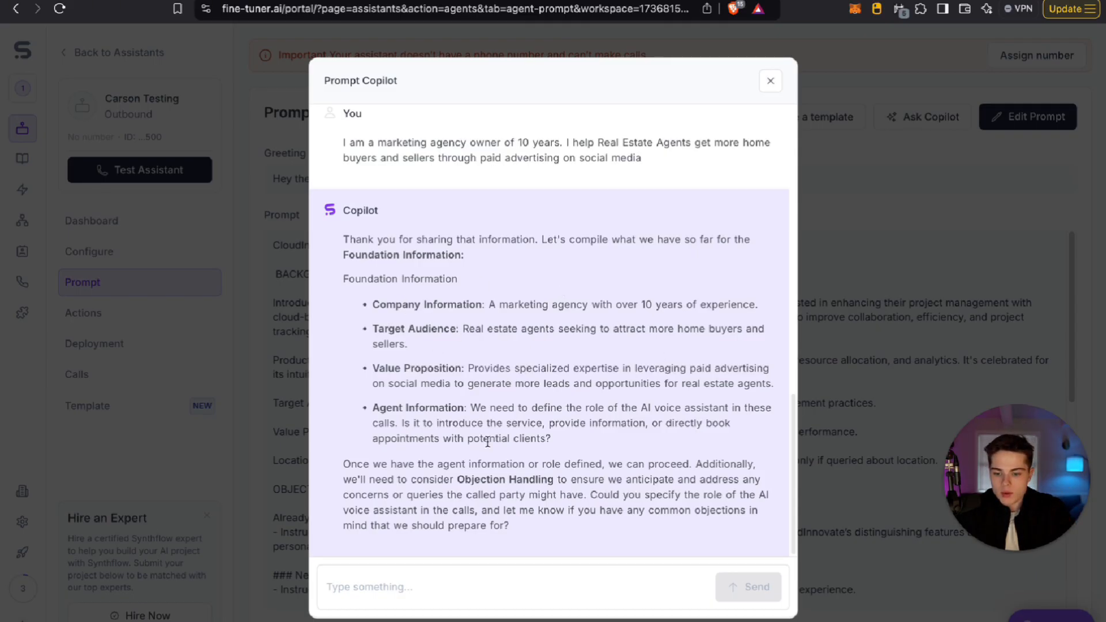
Read Copilot's question about the assistant's role and begin the answer "I want the AI assistant to help book realtors into my calendar that"
{"action": "left_click_drag", "start_coordinate": [389, 464], "coordinate": [653, 507]}
{"action": "left_click", "coordinate": [636, 507]}
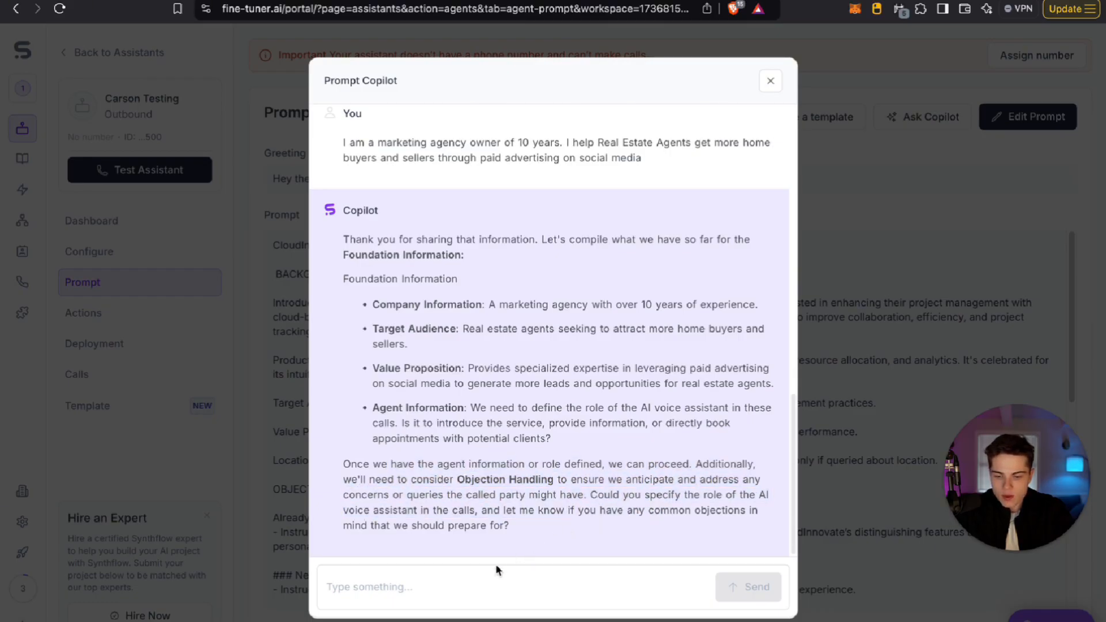
{"action": "left_click", "coordinate": [468, 584]}
{"action": "type", "text": "I want the"}
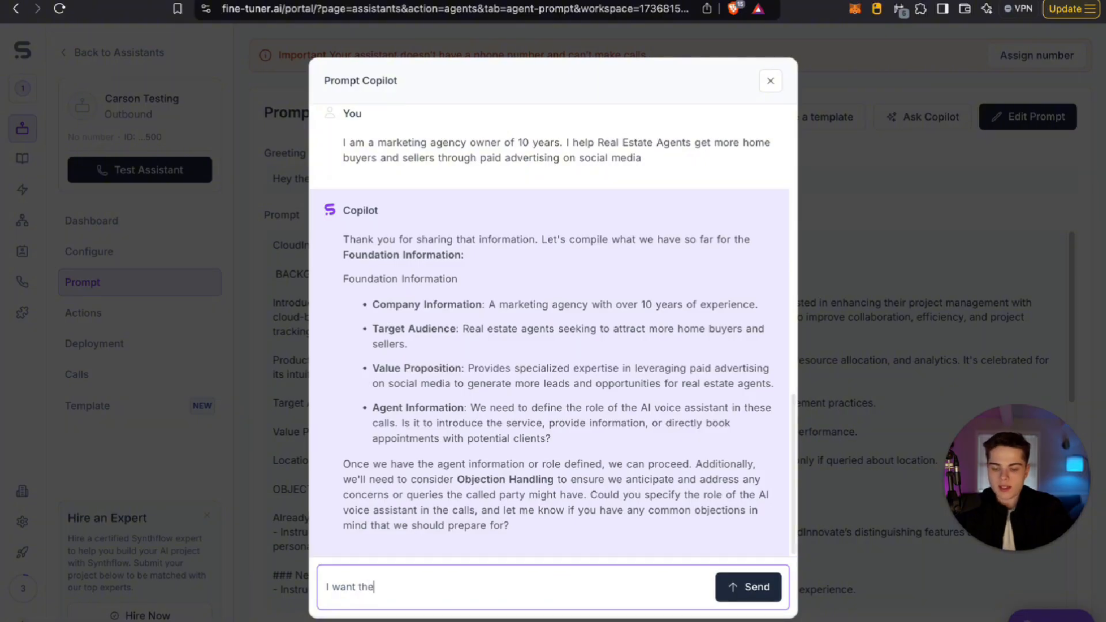
{"action": "type", "text": " AI assistant to help "}
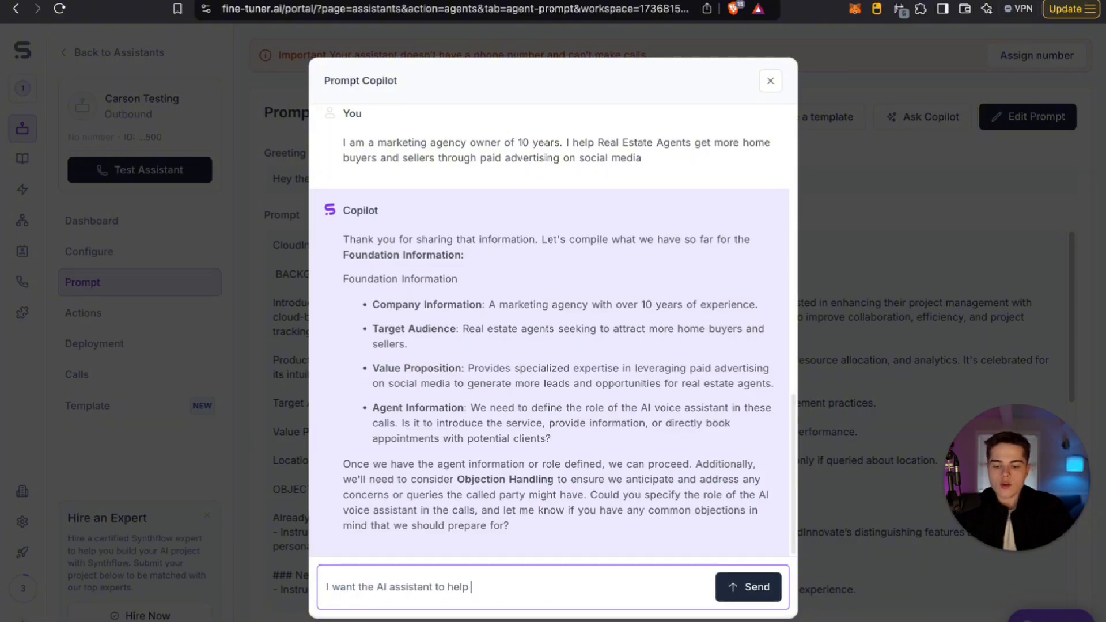
{"action": "type", "text": "book "}
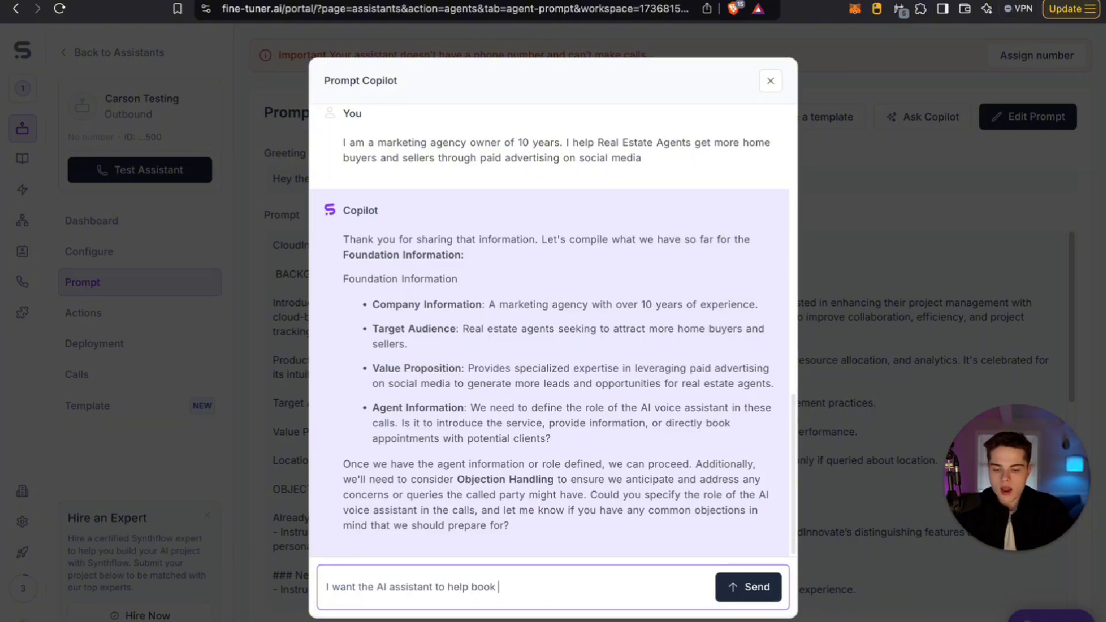
{"action": "type", "text": "inbound"}
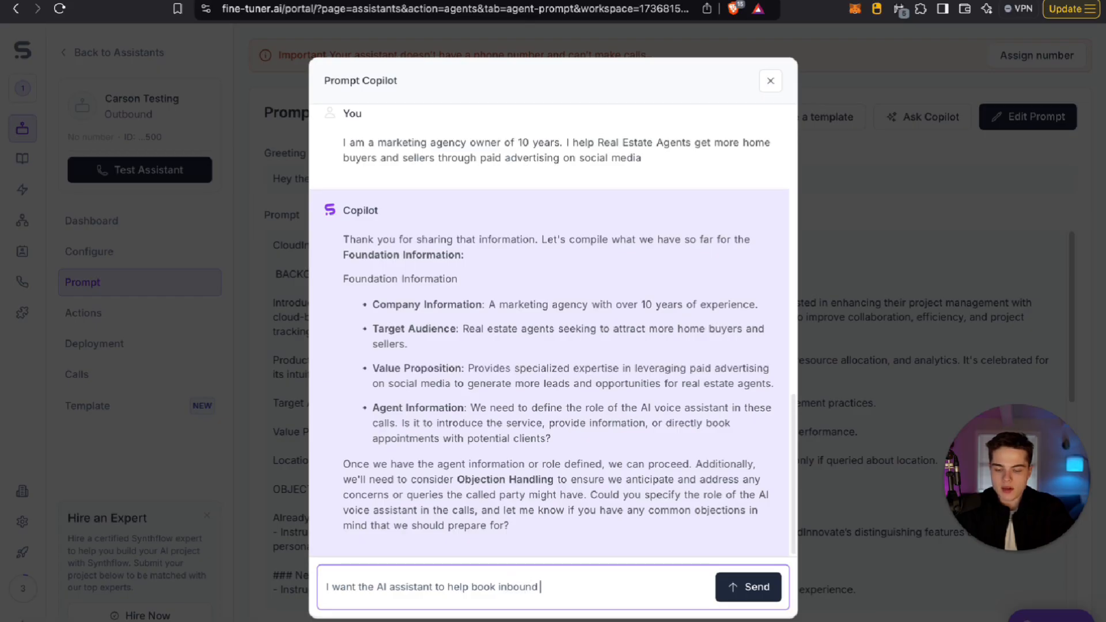
{"action": "key", "text": "BackSpace"}
{"action": "key", "text": "BackSpace"}
{"action": "key", "text": "BackSpace"}
{"action": "key", "text": "BackSpace"}
{"action": "key", "text": "BackSpace"}
{"action": "key", "text": "BackSpace"}
{"action": "key", "text": "BackSpace"}
{"action": "type", "text": "realt"}
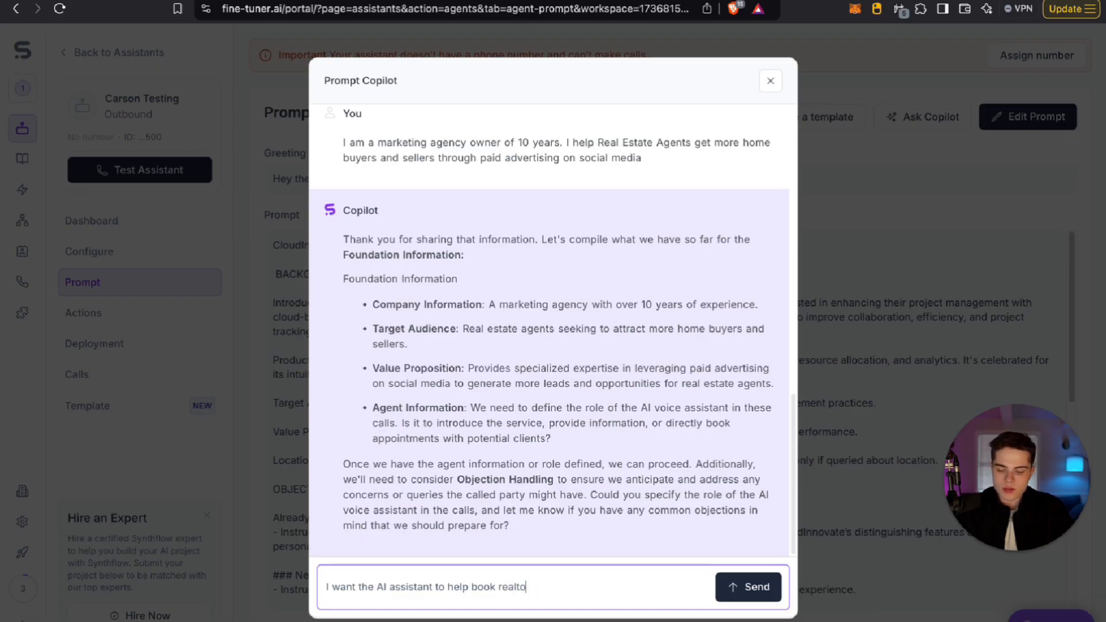
{"action": "type", "text": "ors into my"}
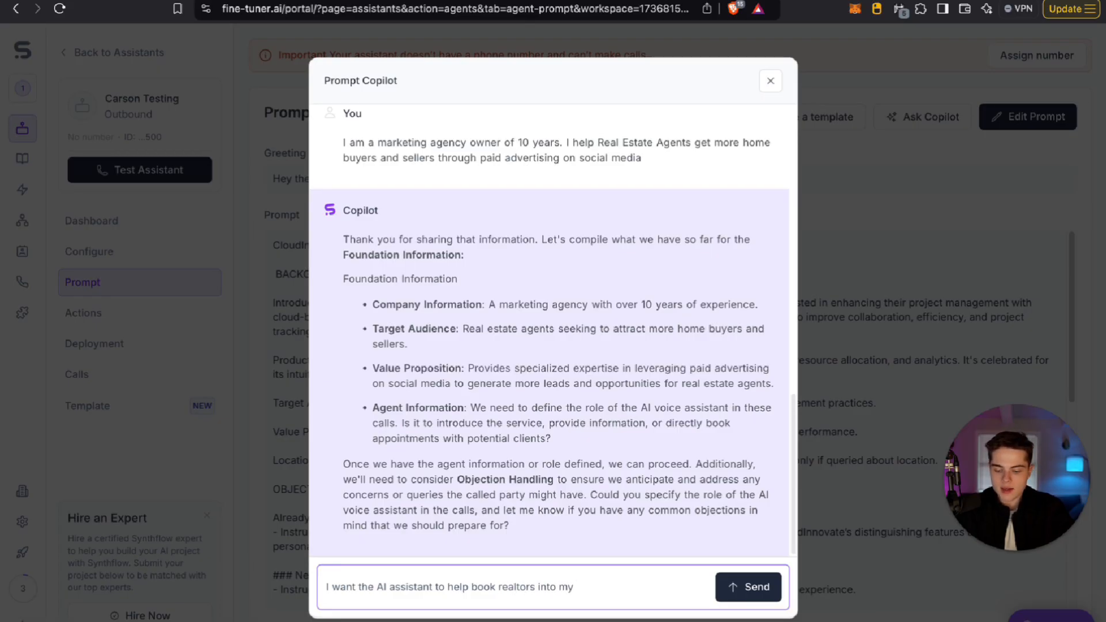
{"action": "type", "text": " calendar that"}
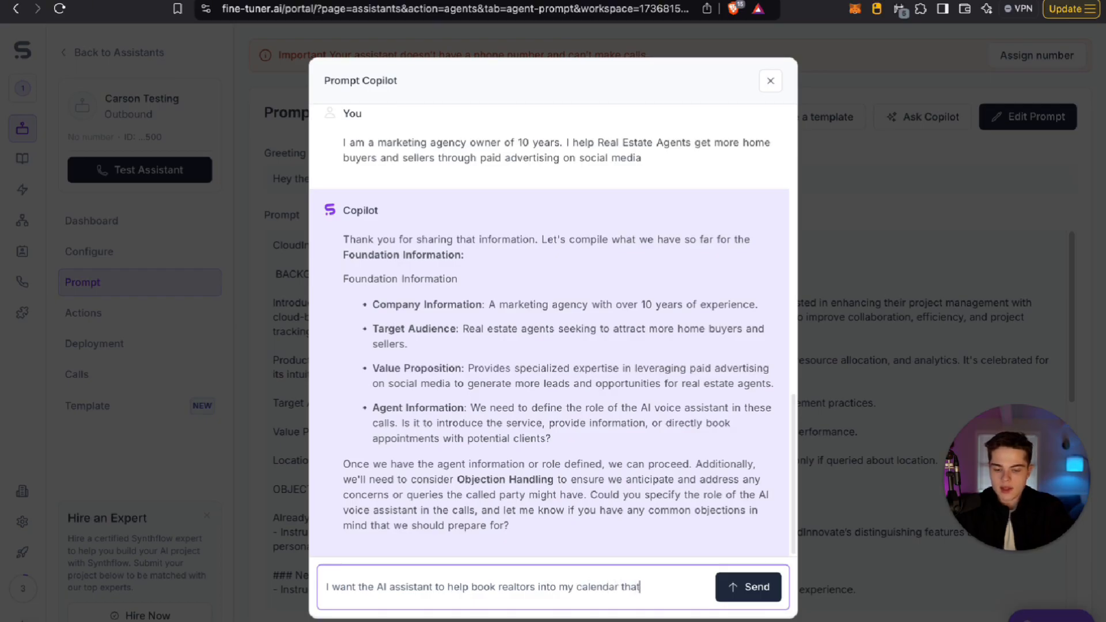
Complete the role description with "have opted into my ads and want help growing their business" and send it to Copilot
{"action": "type", "text": " have opyte"}
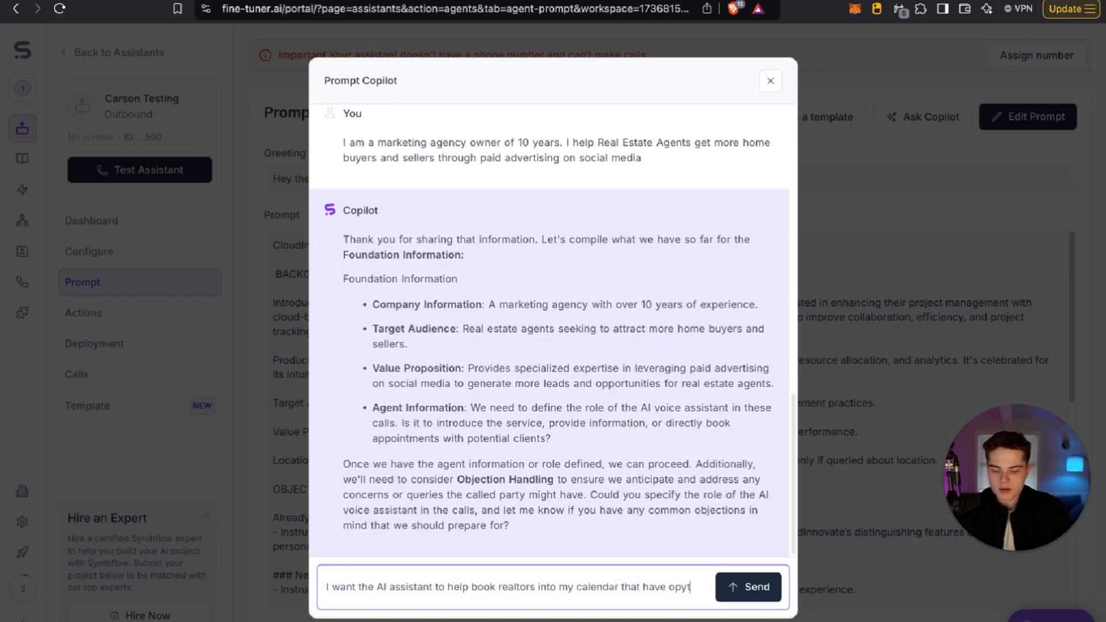
{"action": "key", "text": "BackSpace"}
{"action": "key", "text": "BackSpace"}
{"action": "key", "text": "BackSpace"}
{"action": "key", "text": "BackSpace"}
{"action": "type", "text": "pted "}
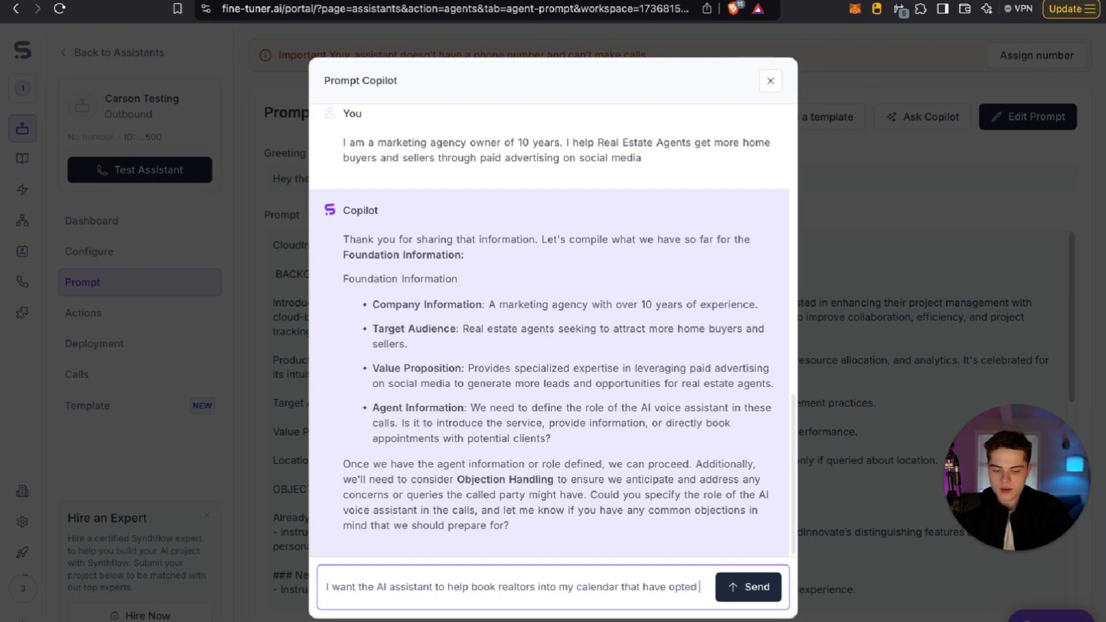
{"action": "type", "text": "into my ads an"}
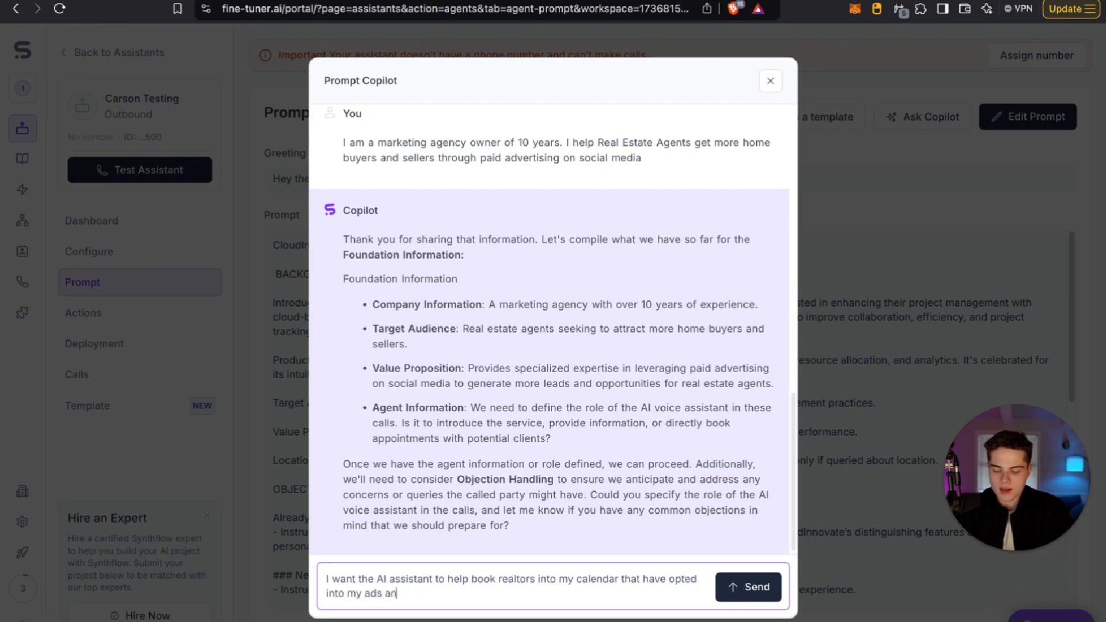
{"action": "type", "text": "d want help "}
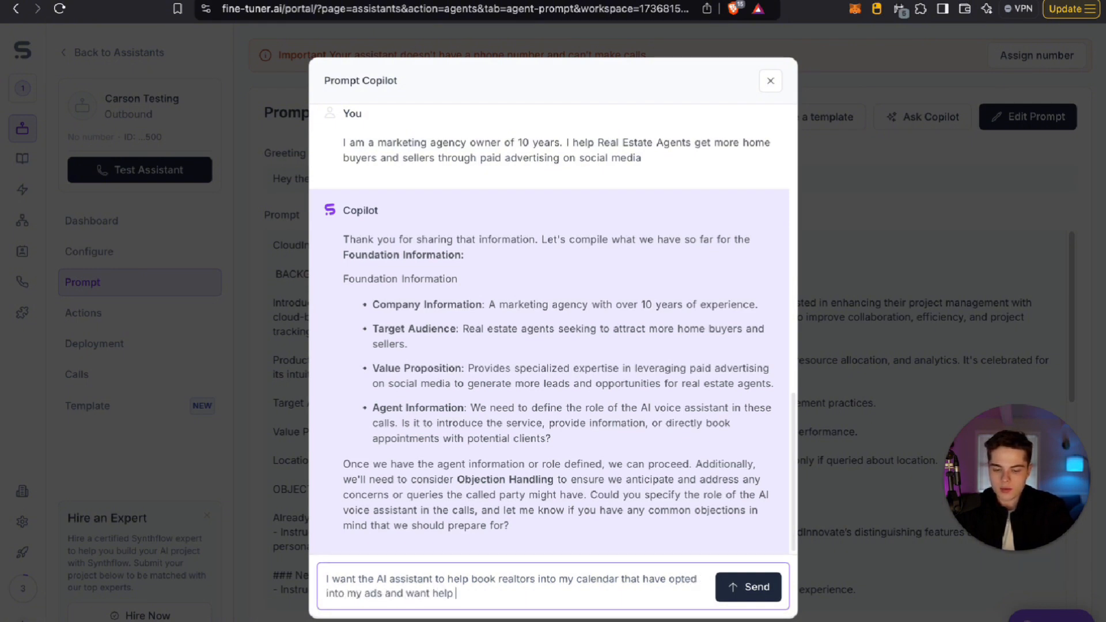
{"action": "type", "text": "growing their business"}
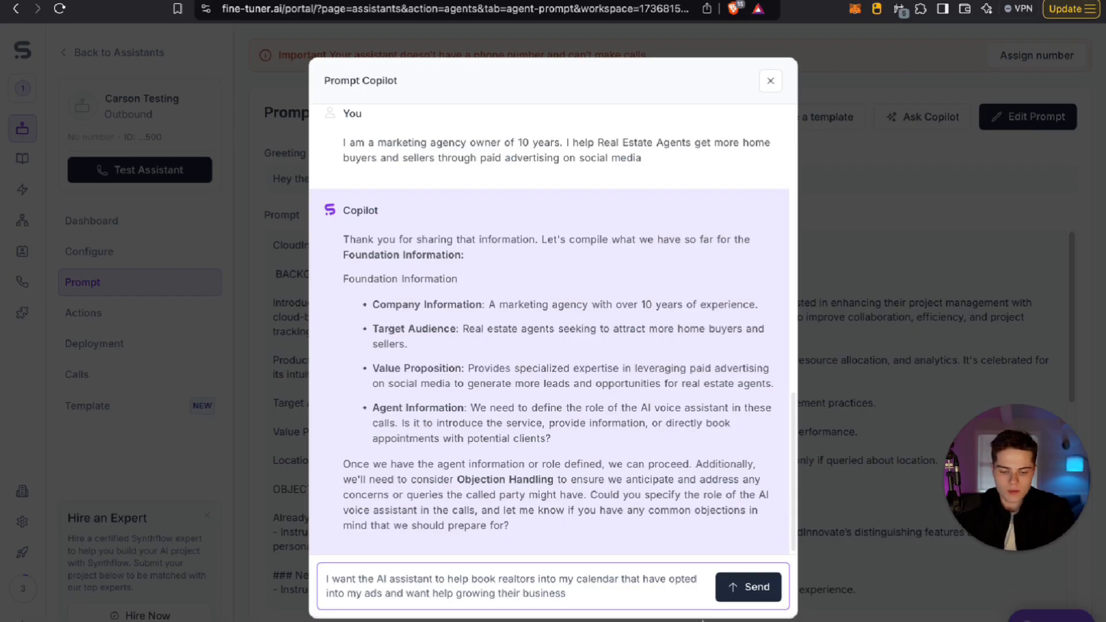
{"action": "key", "text": "Return"}
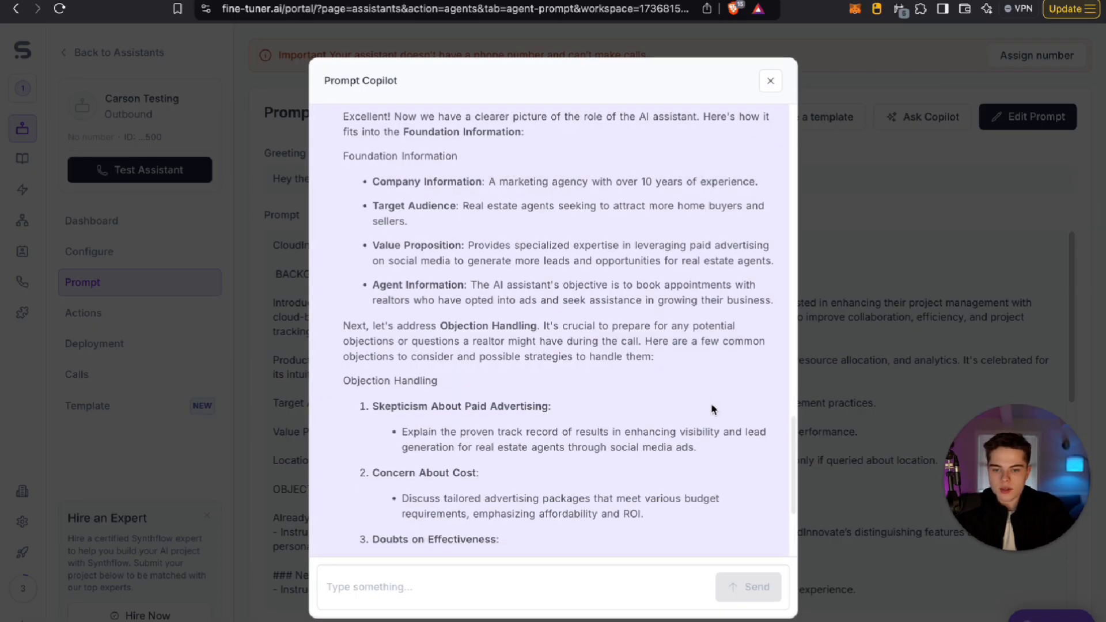
Review Copilot's objection-handling suggestions and reply to go ahead with outlining the Script Structure
{"action": "scroll", "coordinate": [713, 409], "scroll_direction": "down", "scroll_amount": 3}
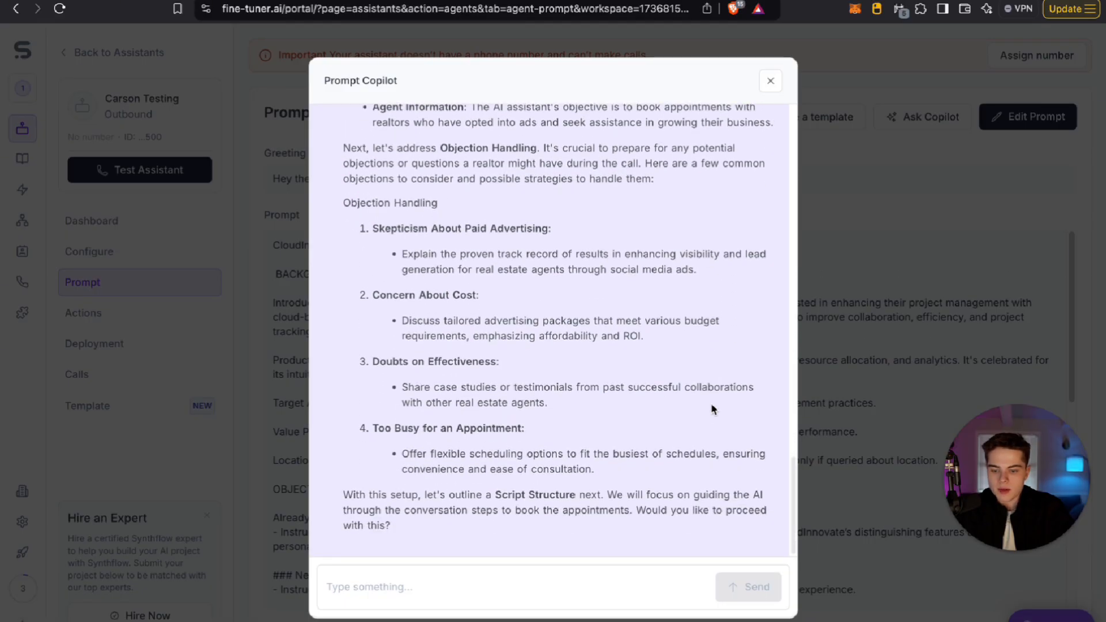
{"action": "left_click_drag", "start_coordinate": [449, 498], "coordinate": [711, 507]}
{"action": "left_click", "coordinate": [617, 497]}
{"action": "left_click", "coordinate": [712, 507]}
{"action": "left_click", "coordinate": [428, 587]}
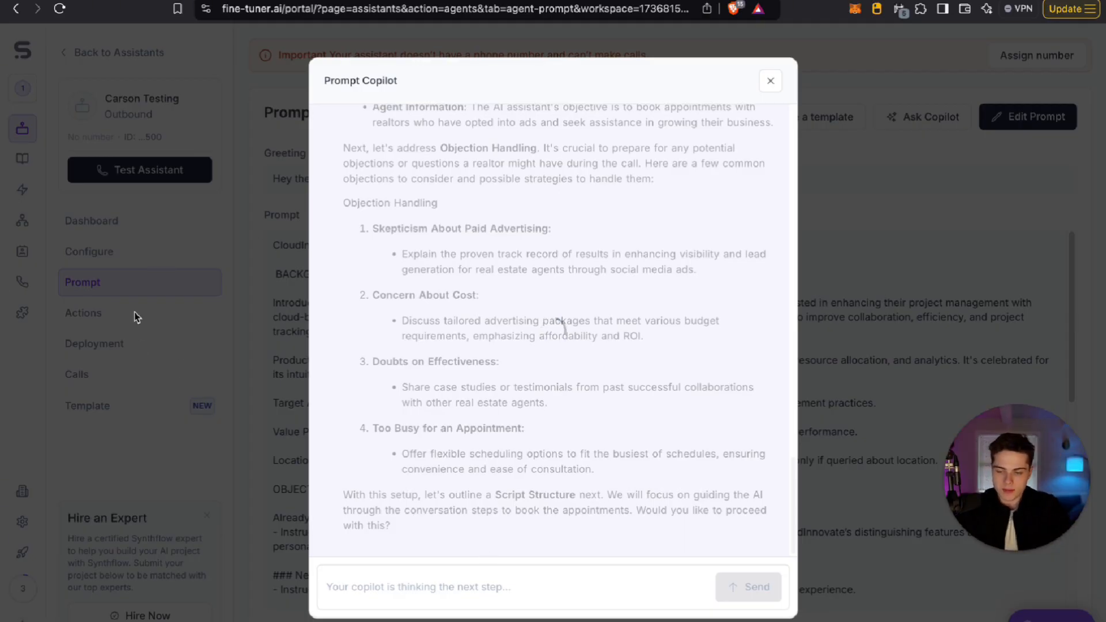
Review Copilot's proposed Script Structure and reply "Looks good" to have the complete script finalized
{"action": "scroll", "coordinate": [478, 331], "scroll_direction": "up", "scroll_amount": 1}
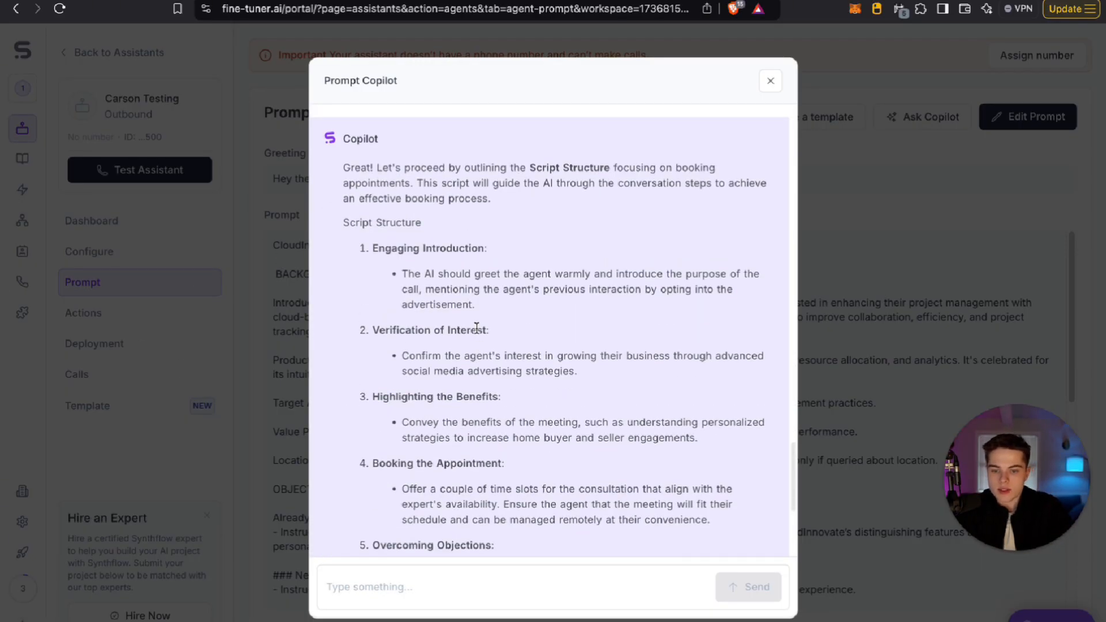
{"action": "scroll", "coordinate": [476, 328], "scroll_direction": "down", "scroll_amount": 1}
{"action": "scroll", "coordinate": [477, 329], "scroll_direction": "down", "scroll_amount": 2}
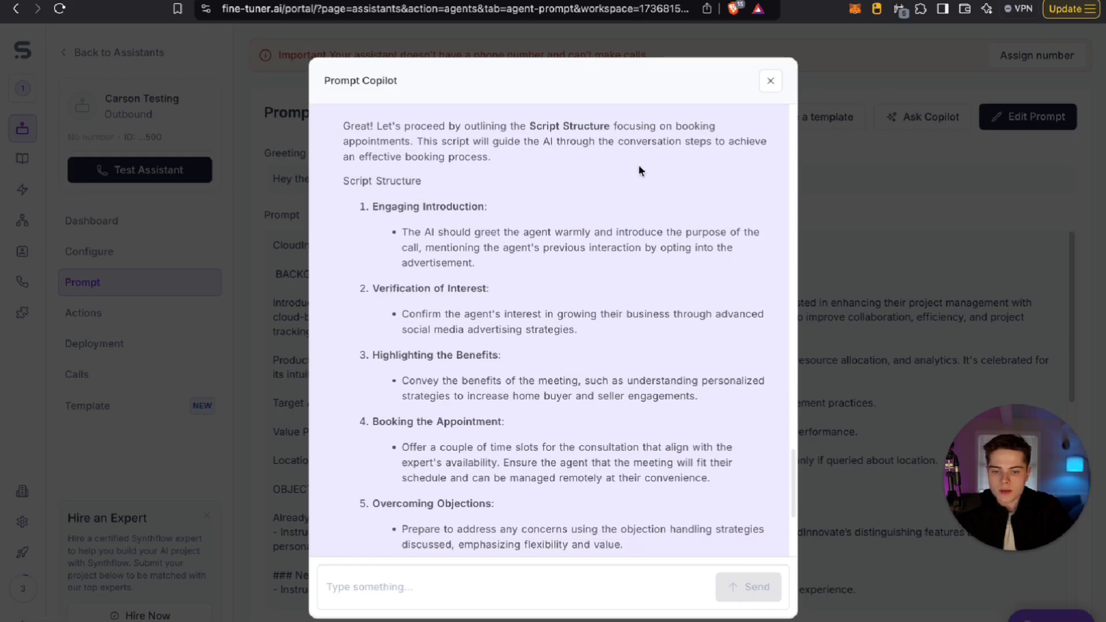
{"action": "scroll", "coordinate": [530, 272], "scroll_direction": "down", "scroll_amount": 15}
{"action": "left_click", "coordinate": [492, 587]}
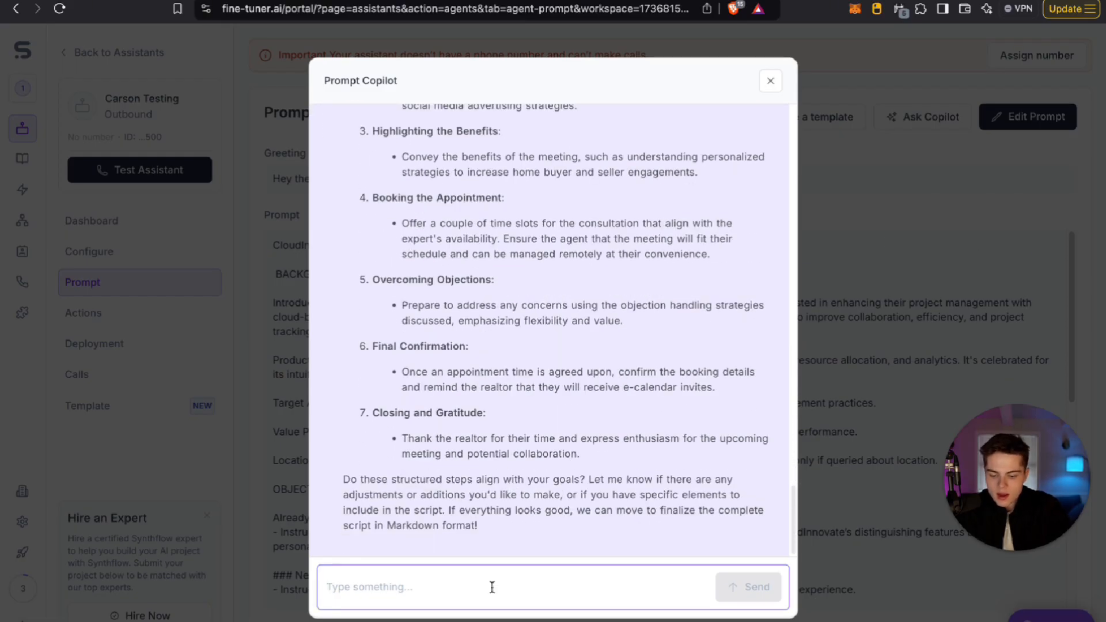
{"action": "type", "text": "Looks good"}
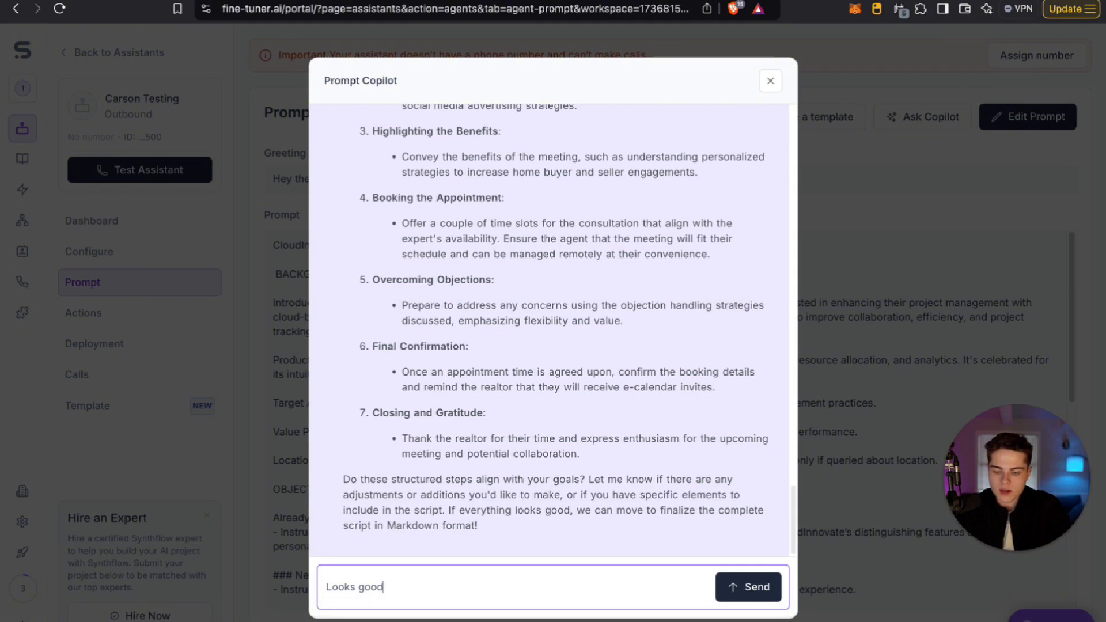
{"action": "key", "text": "Return"}
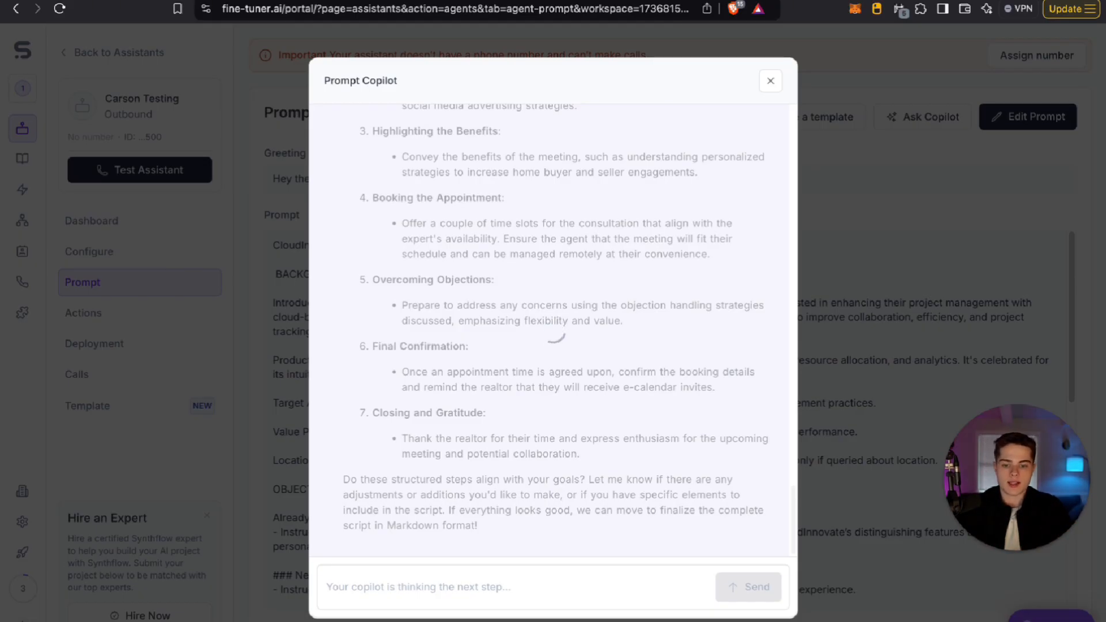
Apply Copilot's compiled Markdown script as the assistant's prompt and look through the resulting prompt text
{"action": "left_click", "coordinate": [1013, 550]}
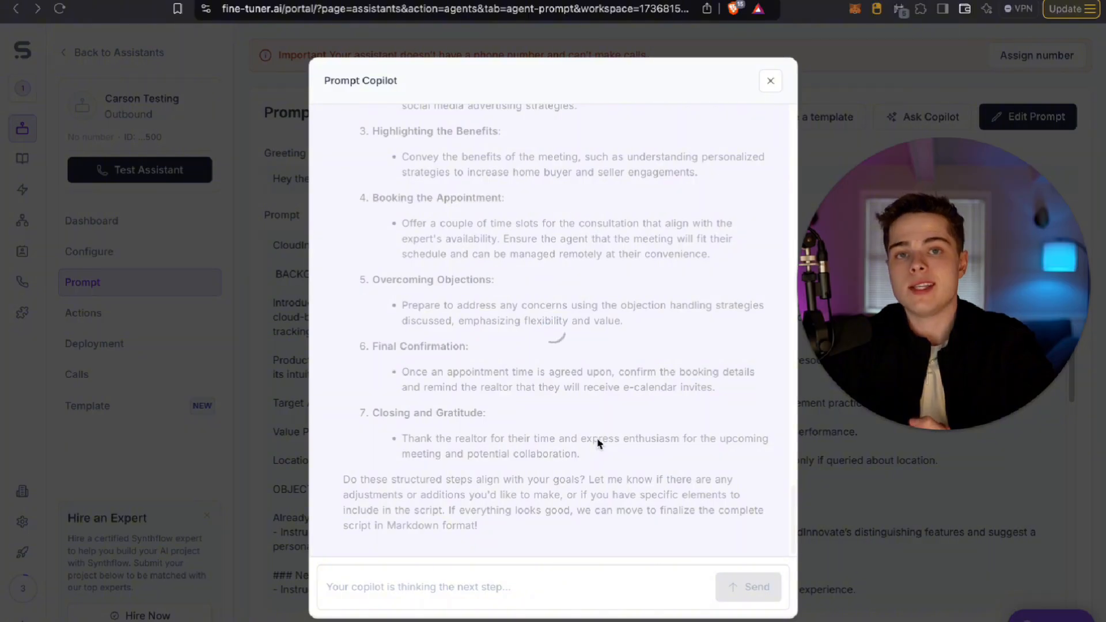
{"action": "scroll", "coordinate": [599, 443], "scroll_direction": "down", "scroll_amount": 1}
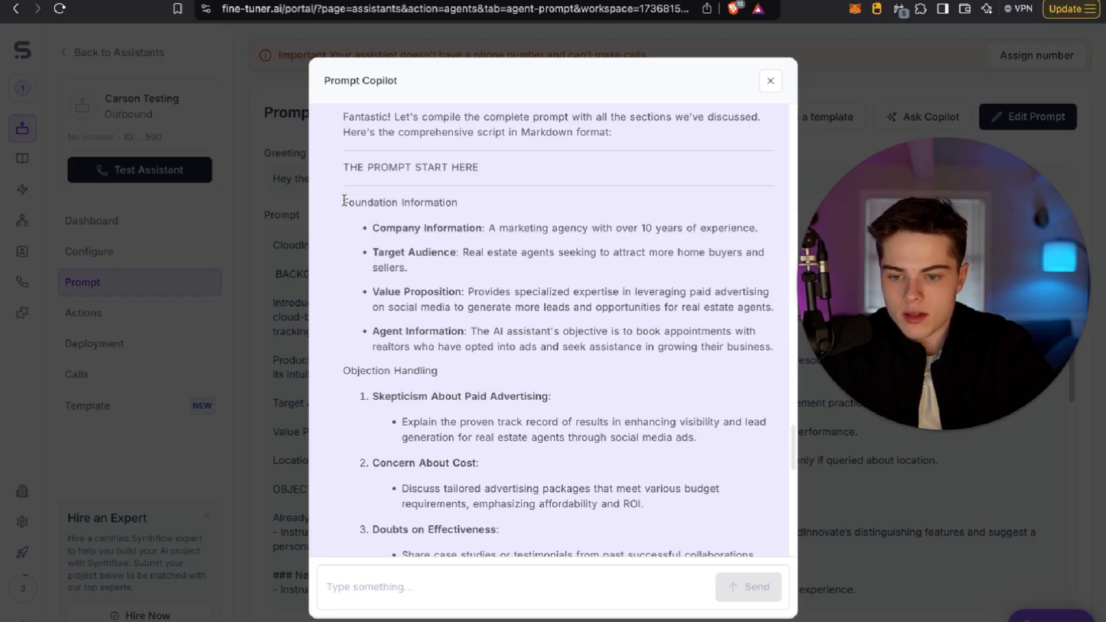
{"action": "left_click_drag", "start_coordinate": [342, 202], "coordinate": [424, 537]}
{"action": "left_click", "coordinate": [423, 537]}
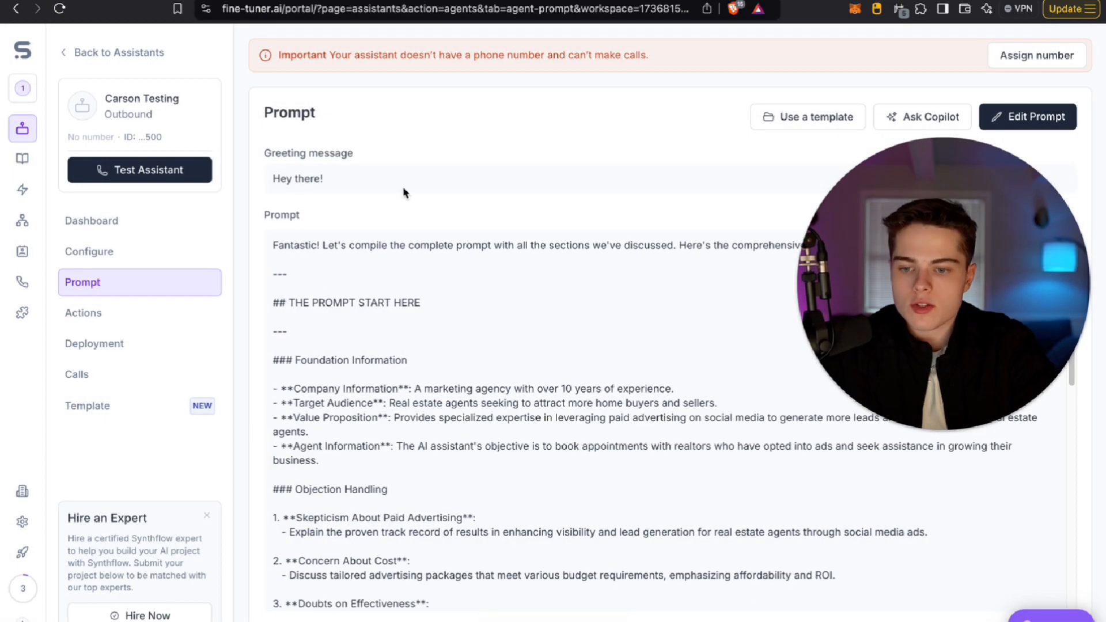
{"action": "left_click_drag", "start_coordinate": [1028, 259], "coordinate": [999, 398]}
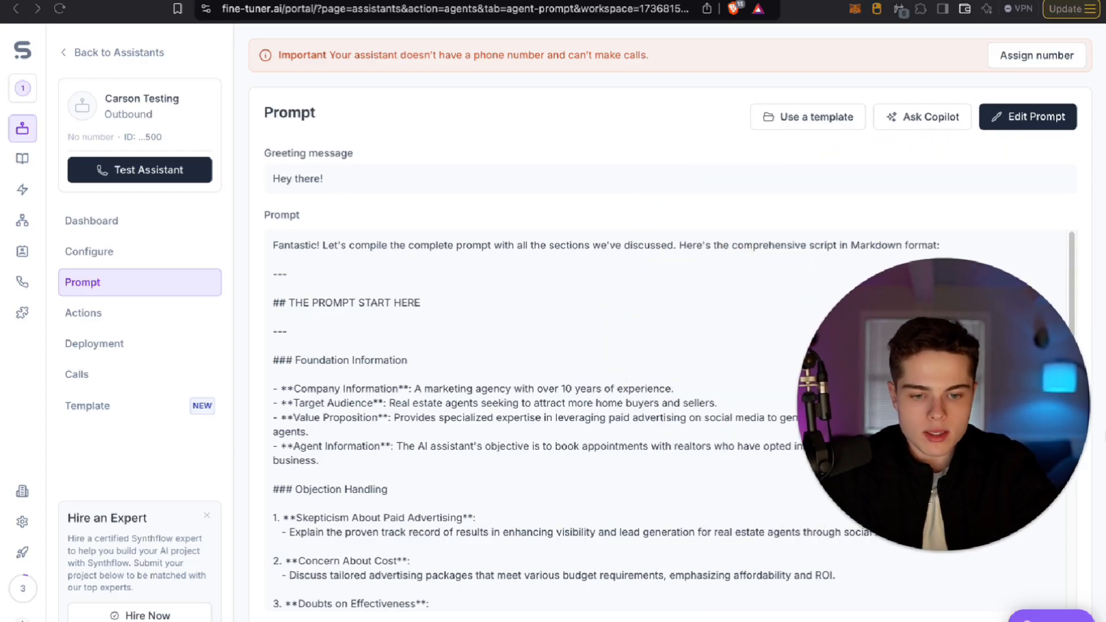
{"action": "scroll", "coordinate": [582, 316], "scroll_direction": "down", "scroll_amount": 10}
{"action": "scroll", "coordinate": [582, 315], "scroll_direction": "up", "scroll_amount": 7}
{"action": "scroll", "coordinate": [582, 319], "scroll_direction": "up", "scroll_amount": 3}
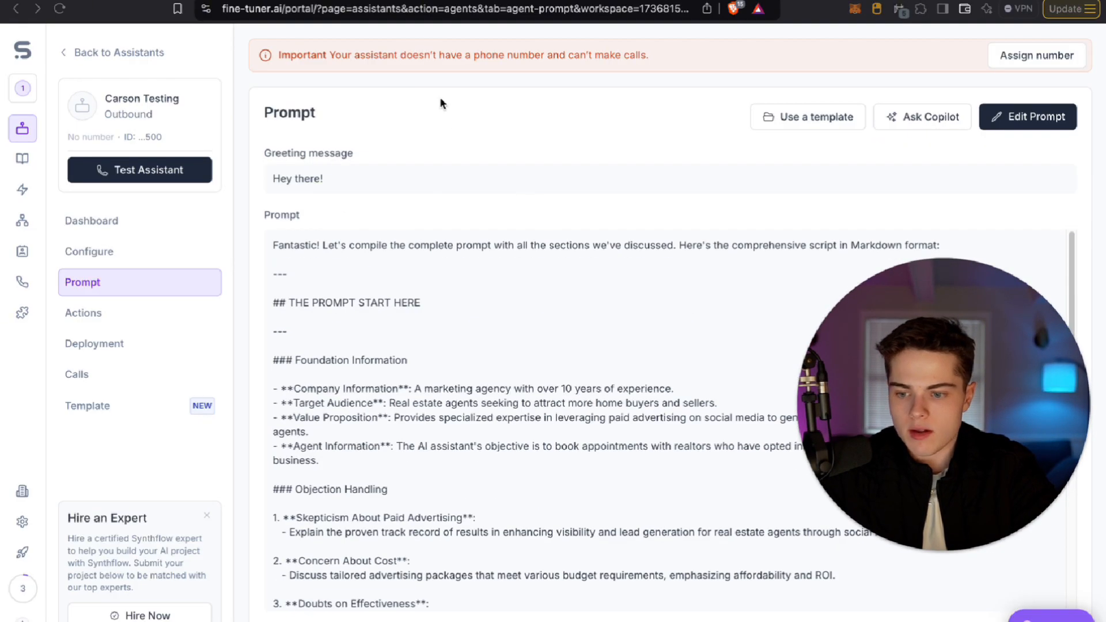
Examine the assistant's Actions, including which actions can be added for During the Call
{"action": "left_click", "coordinate": [147, 226]}
{"action": "left_click", "coordinate": [140, 254]}
{"action": "left_click", "coordinate": [125, 283]}
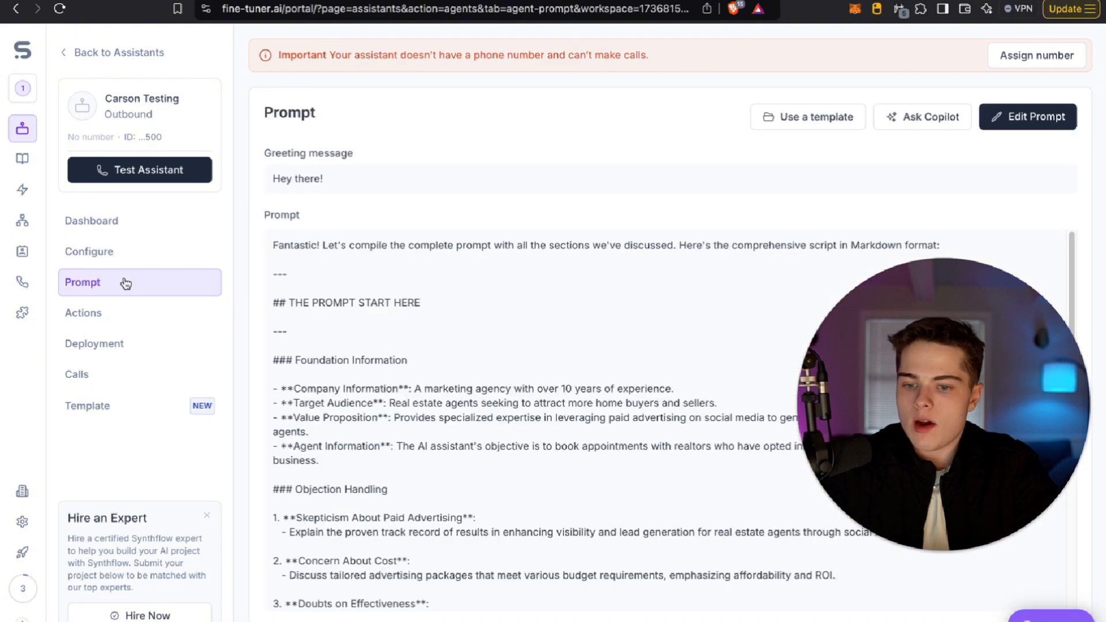
{"action": "left_click", "coordinate": [126, 319]}
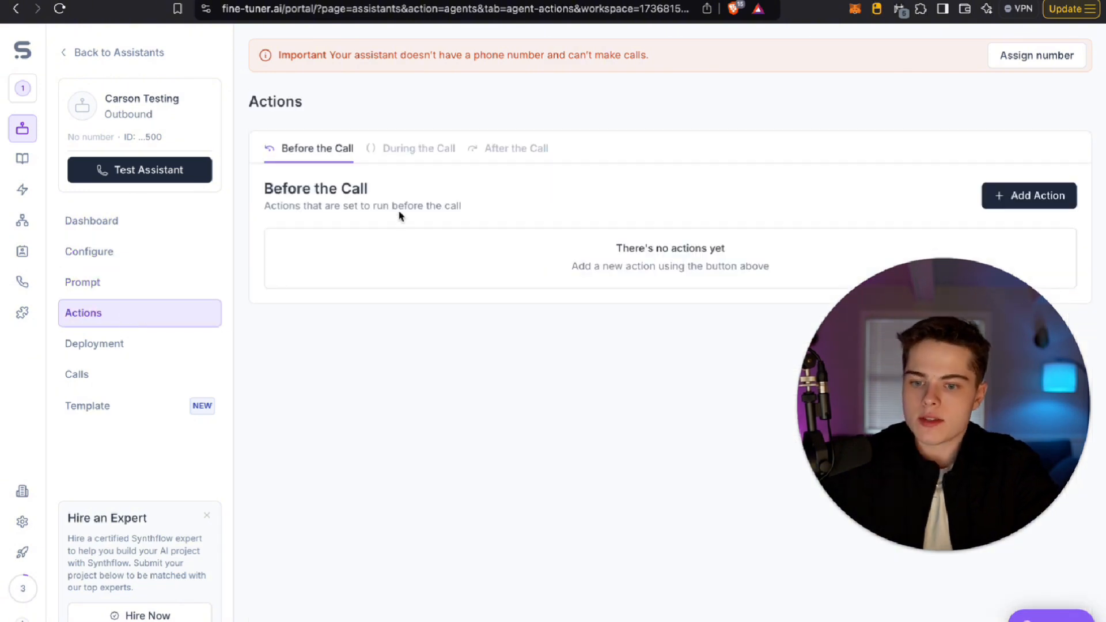
{"action": "left_click", "coordinate": [421, 148]}
{"action": "left_click", "coordinate": [1054, 195]}
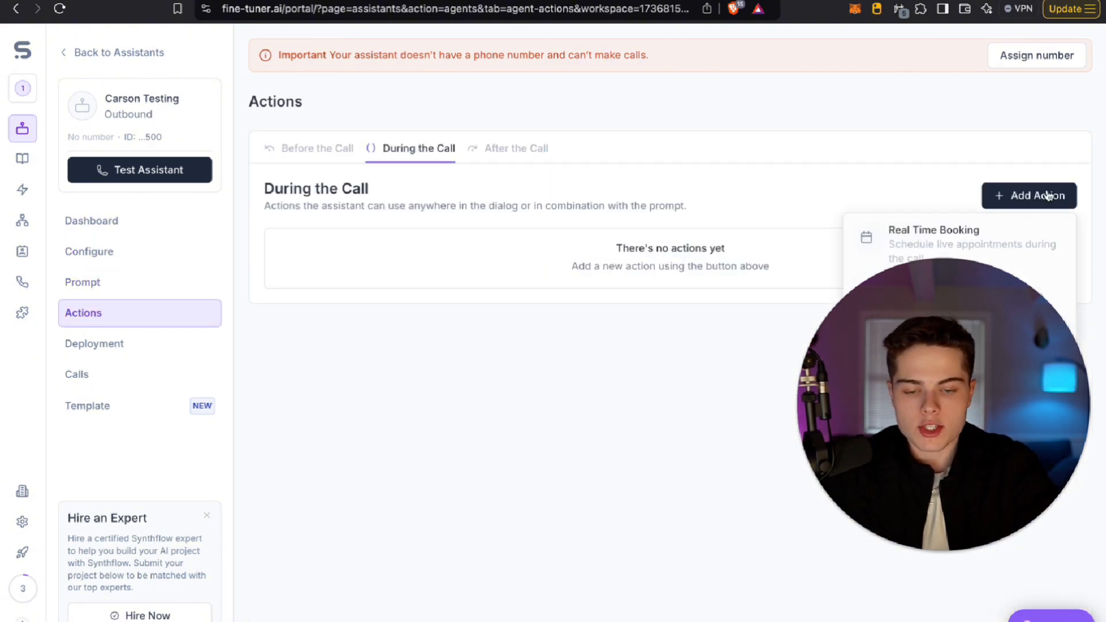
{"action": "left_click", "coordinate": [761, 336]}
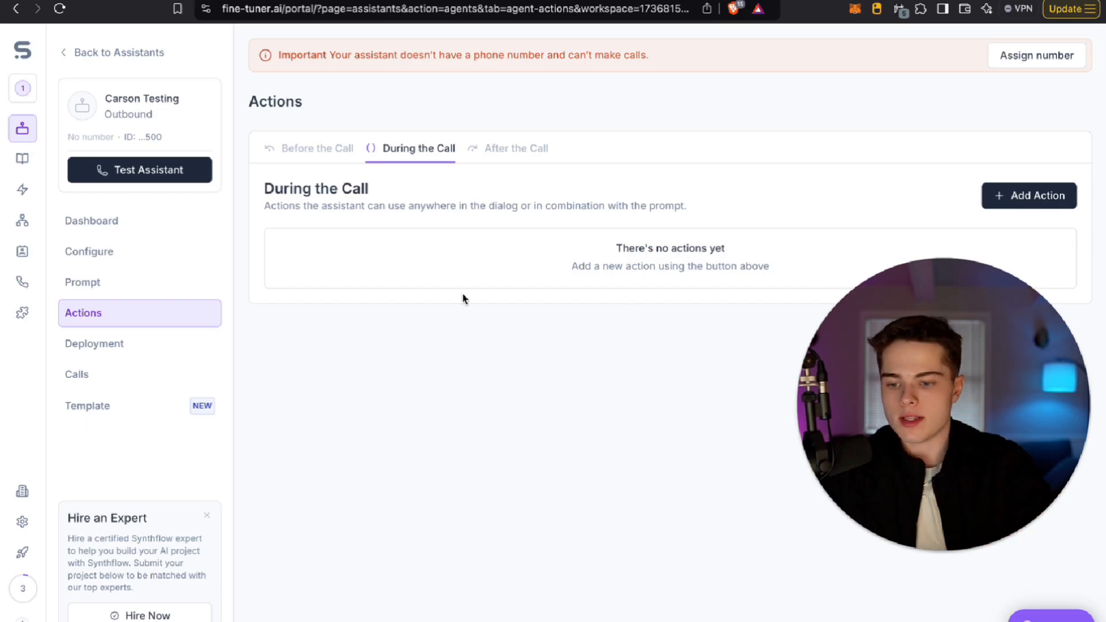
Assign the available phone number to the assistant in its Deployment settings
{"action": "left_click", "coordinate": [119, 349]}
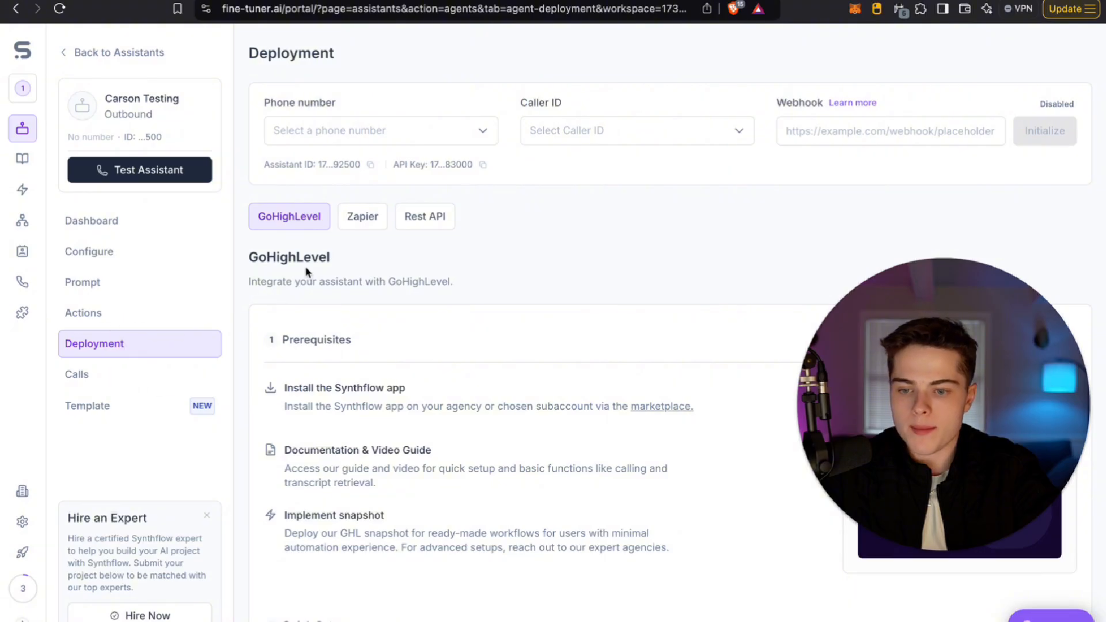
{"action": "left_click", "coordinate": [385, 137]}
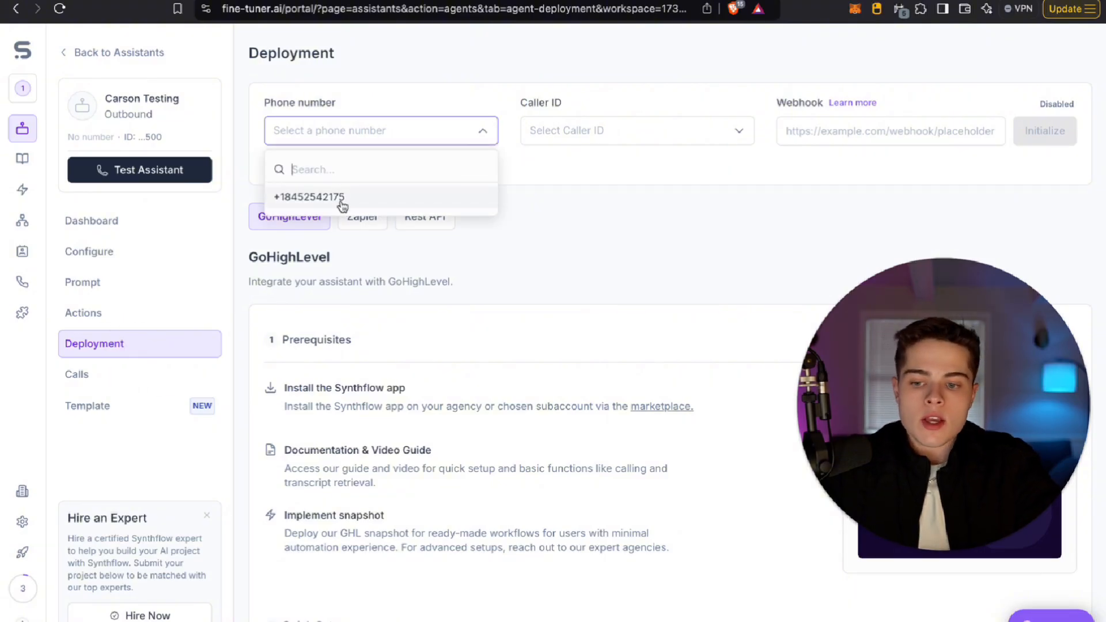
{"action": "left_click", "coordinate": [447, 193]}
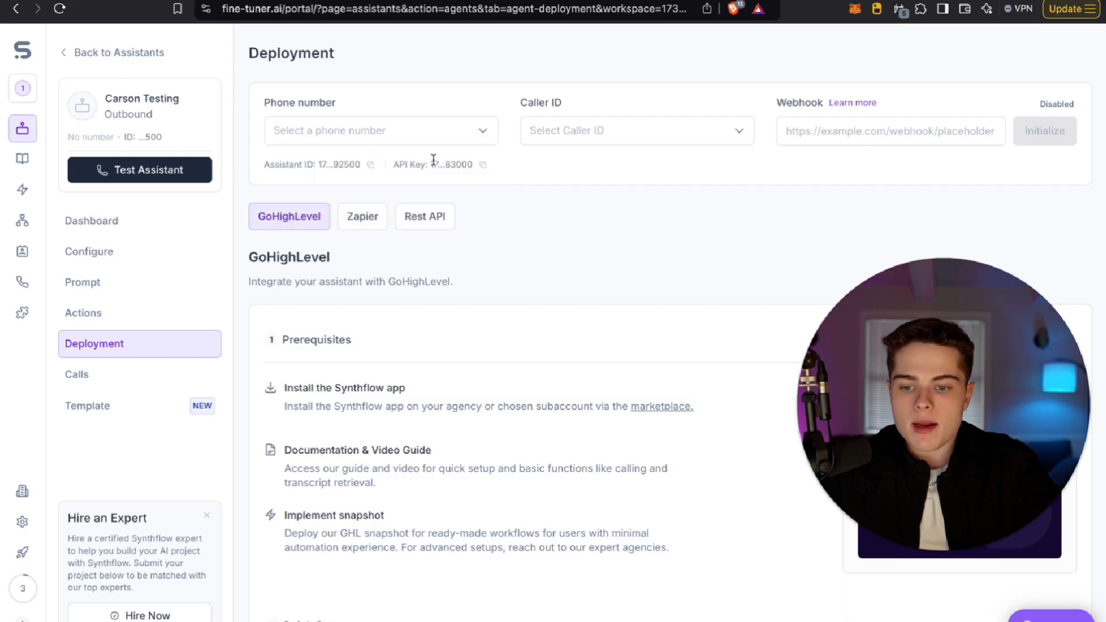
{"action": "left_click", "coordinate": [422, 127]}
{"action": "left_click", "coordinate": [375, 195]}
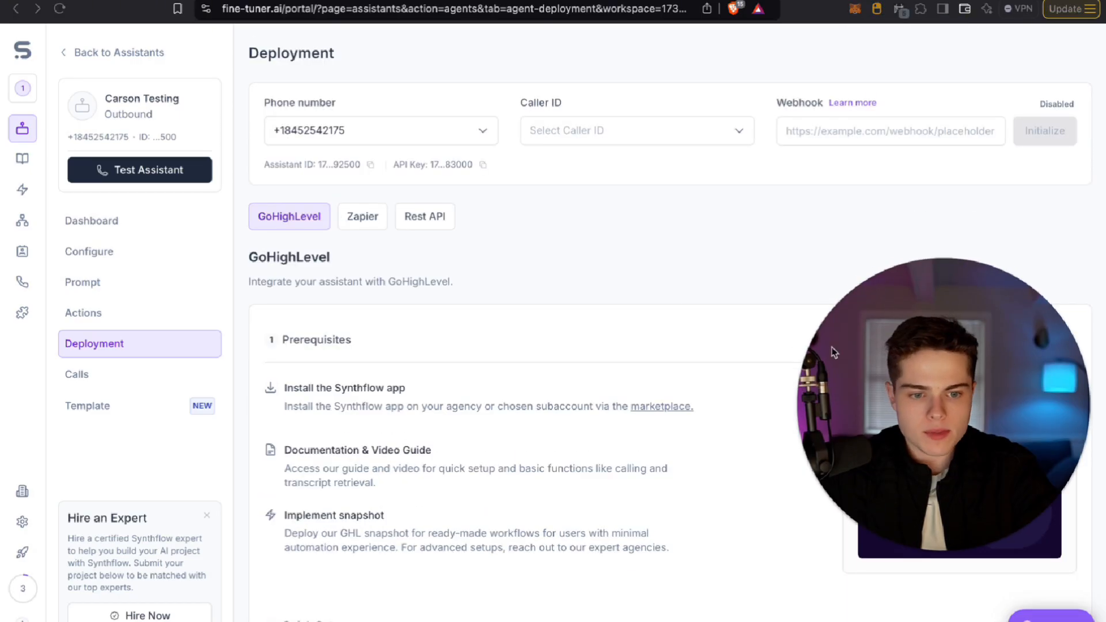
{"action": "left_click", "coordinate": [346, 130]}
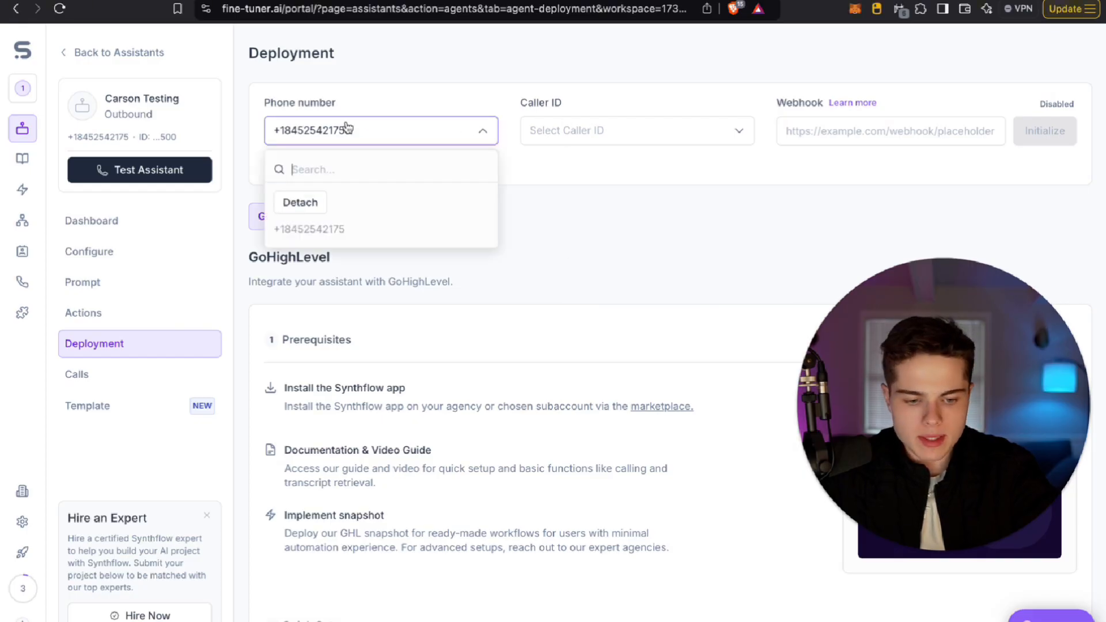
{"action": "left_click", "coordinate": [329, 229]}
Check the assistant's call log and examine the options for buying or importing a new phone number
{"action": "left_click", "coordinate": [161, 379]}
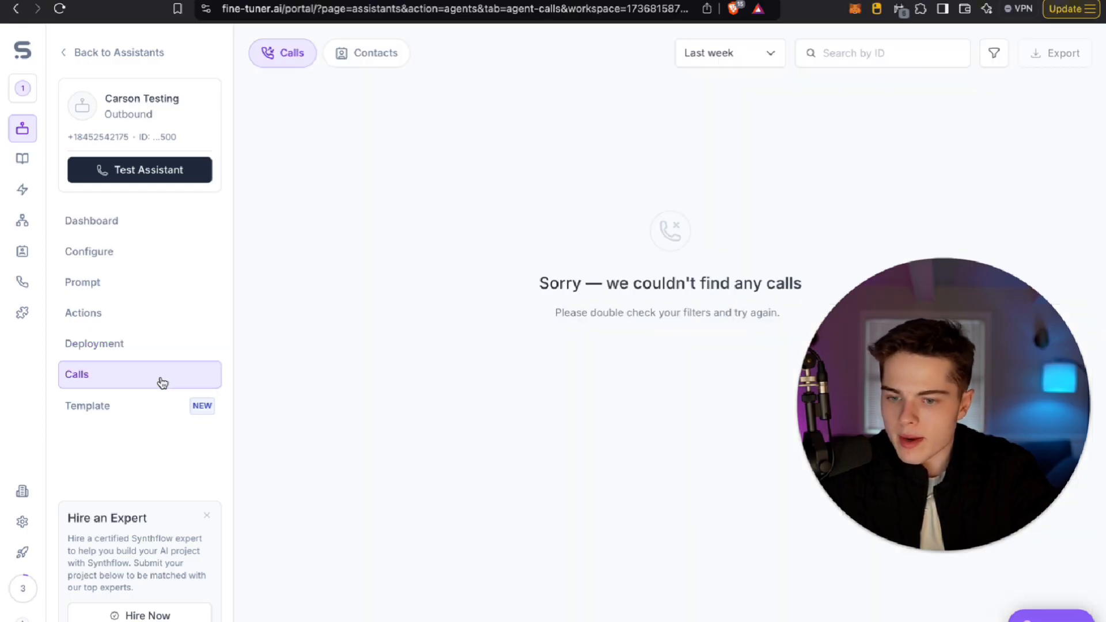
{"action": "left_click", "coordinate": [174, 346]}
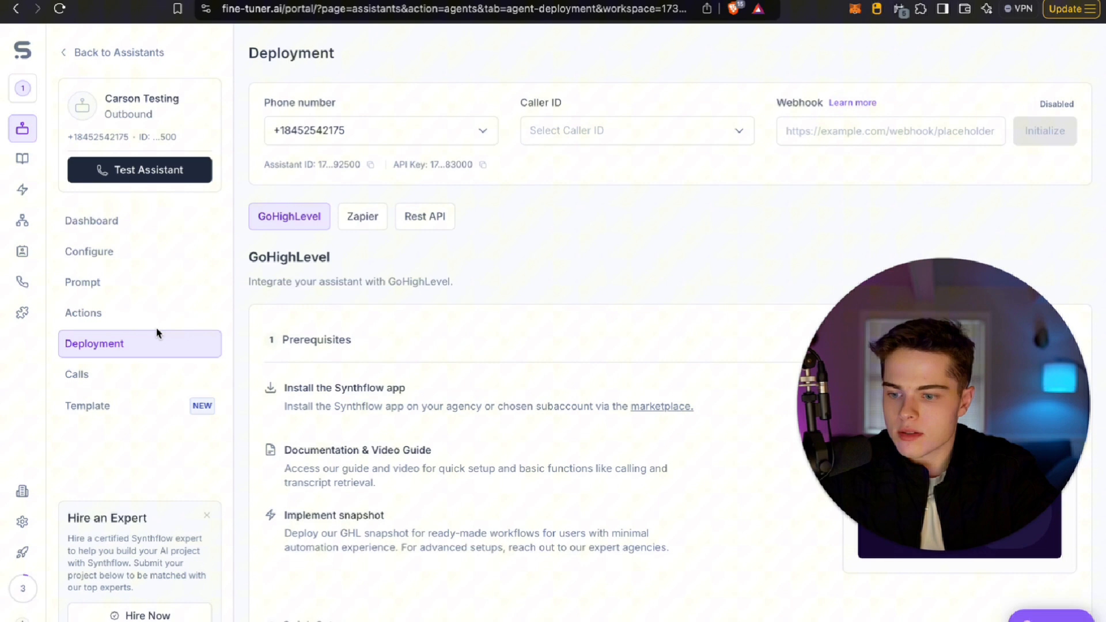
{"action": "left_click", "coordinate": [23, 283]}
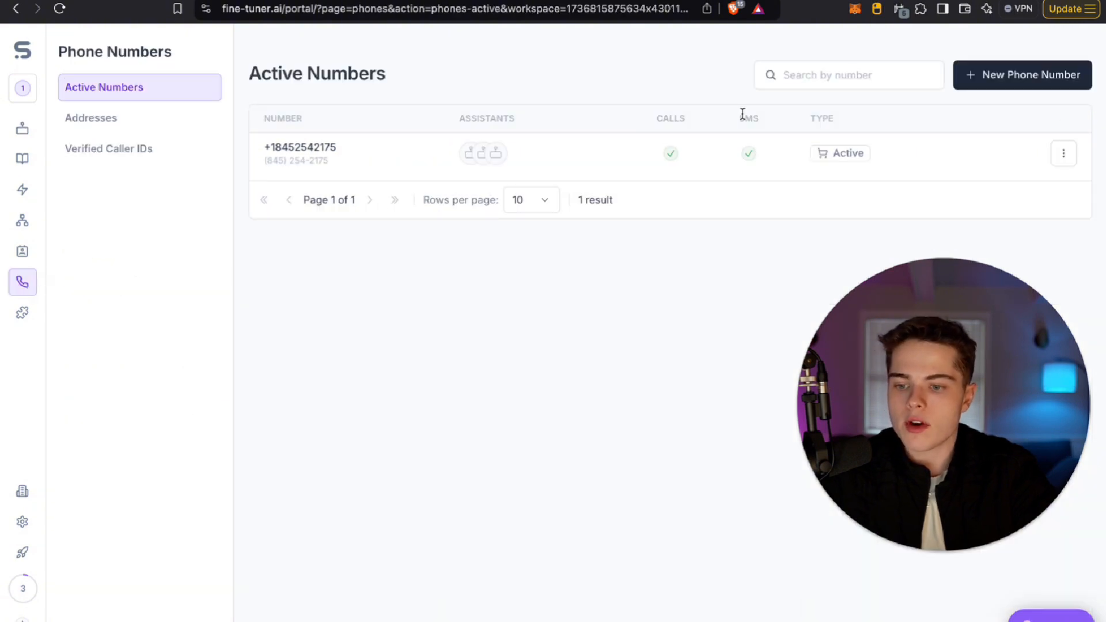
{"action": "left_click", "coordinate": [1013, 75]}
{"action": "left_click", "coordinate": [1008, 111]}
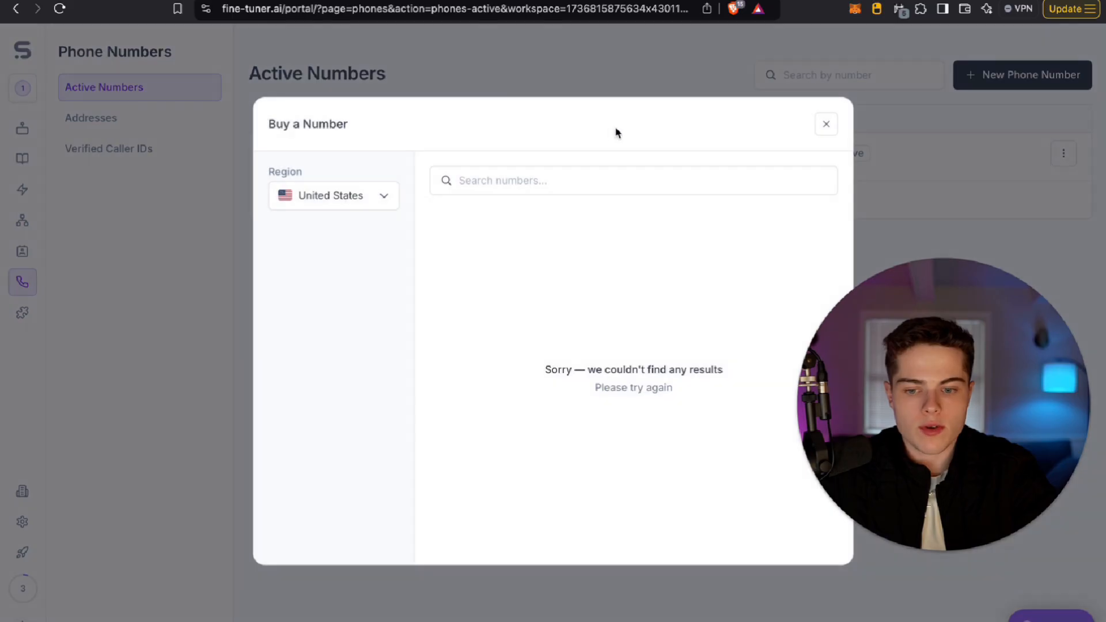
{"action": "left_click", "coordinate": [506, 180]}
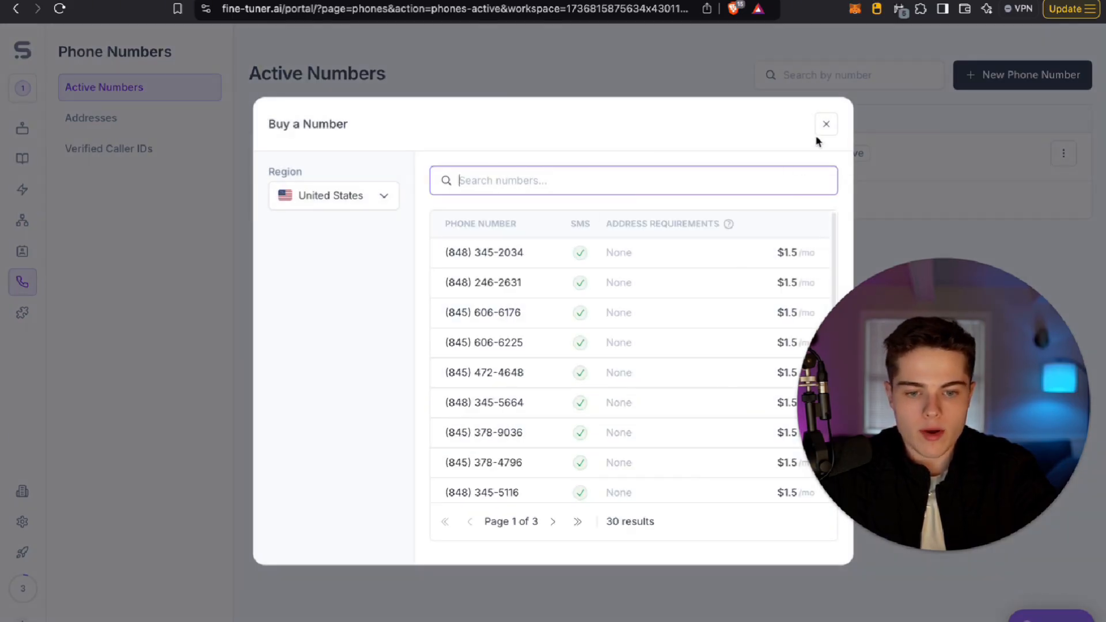
{"action": "left_click", "coordinate": [826, 124]}
{"action": "left_click", "coordinate": [987, 76]}
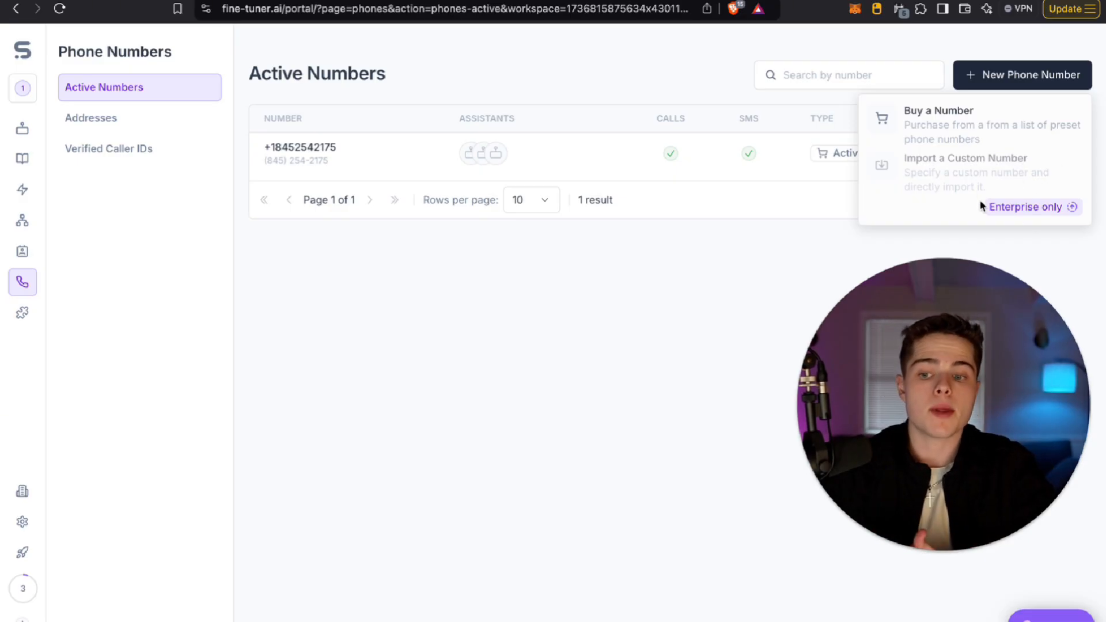
{"action": "left_click", "coordinate": [604, 286]}
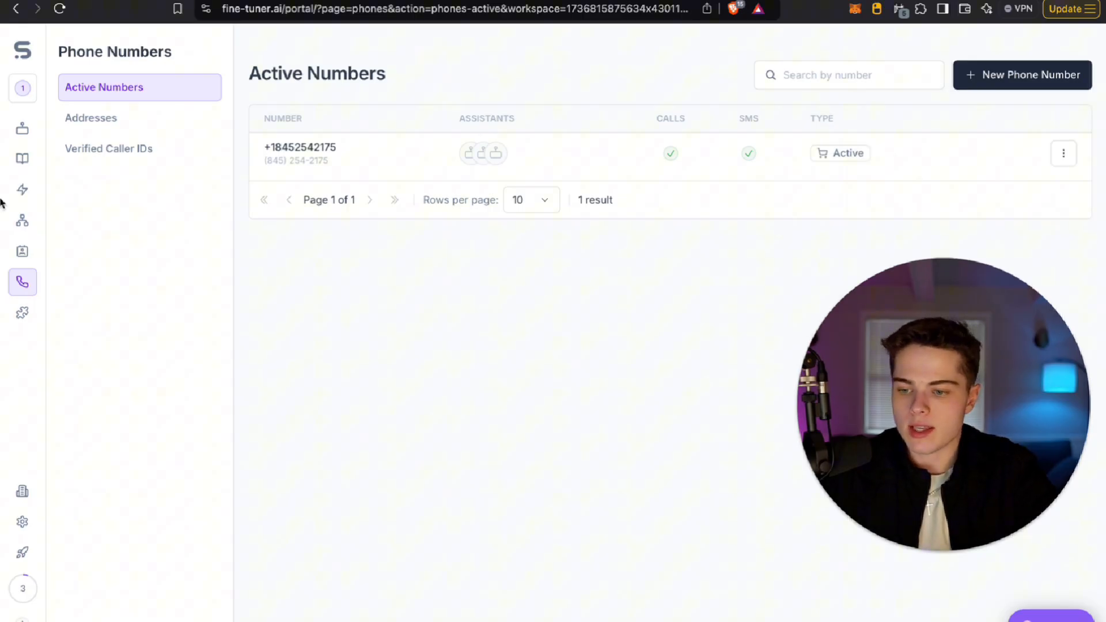
Return to the test assistant and examine its general configuration, including the knowledge bases available to attach
{"action": "left_click", "coordinate": [22, 140]}
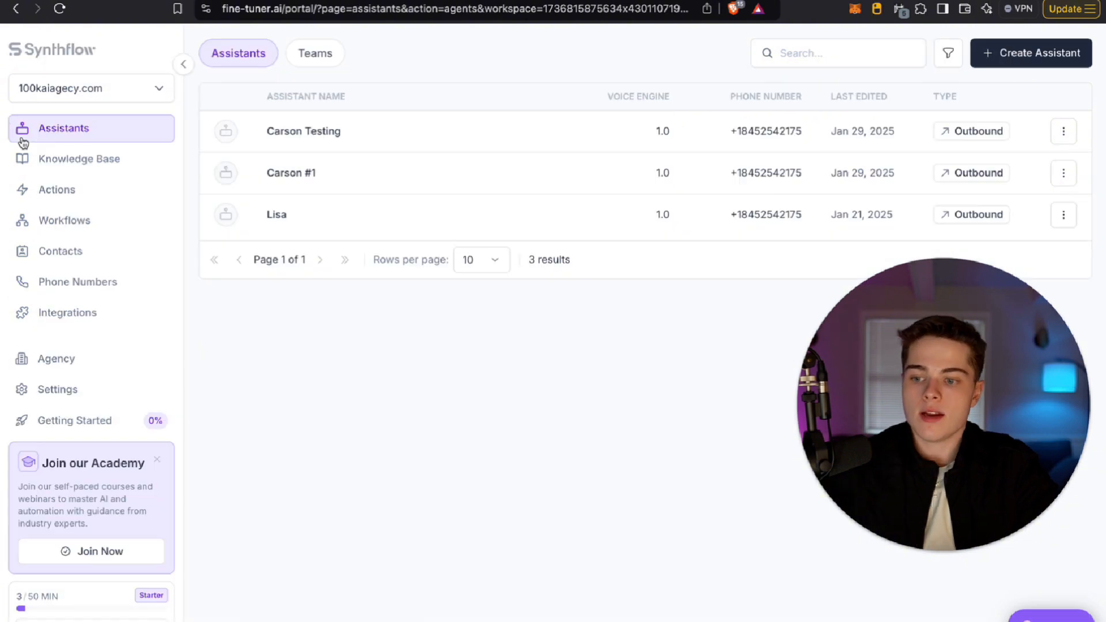
{"action": "left_click", "coordinate": [369, 148]}
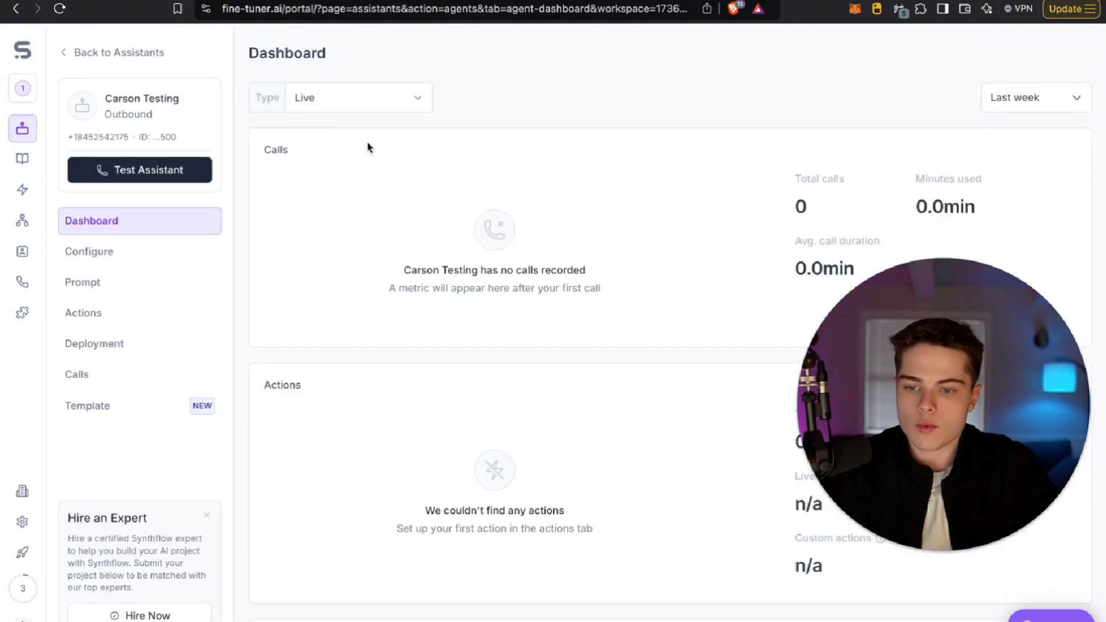
{"action": "left_click", "coordinate": [100, 346]}
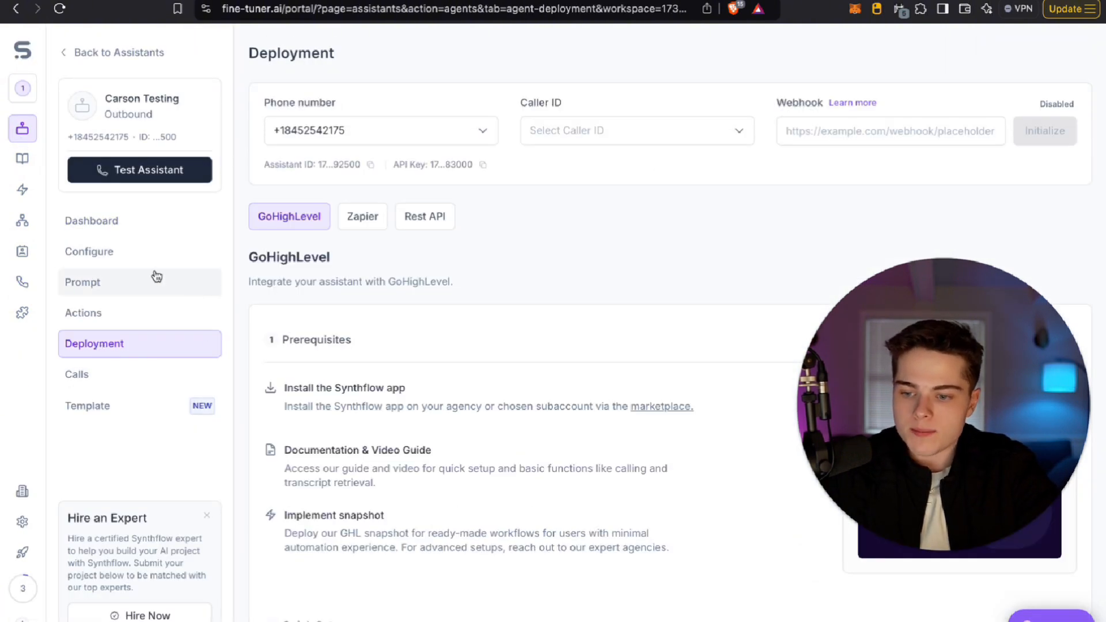
{"action": "left_click", "coordinate": [142, 284]}
{"action": "left_click", "coordinate": [109, 220]}
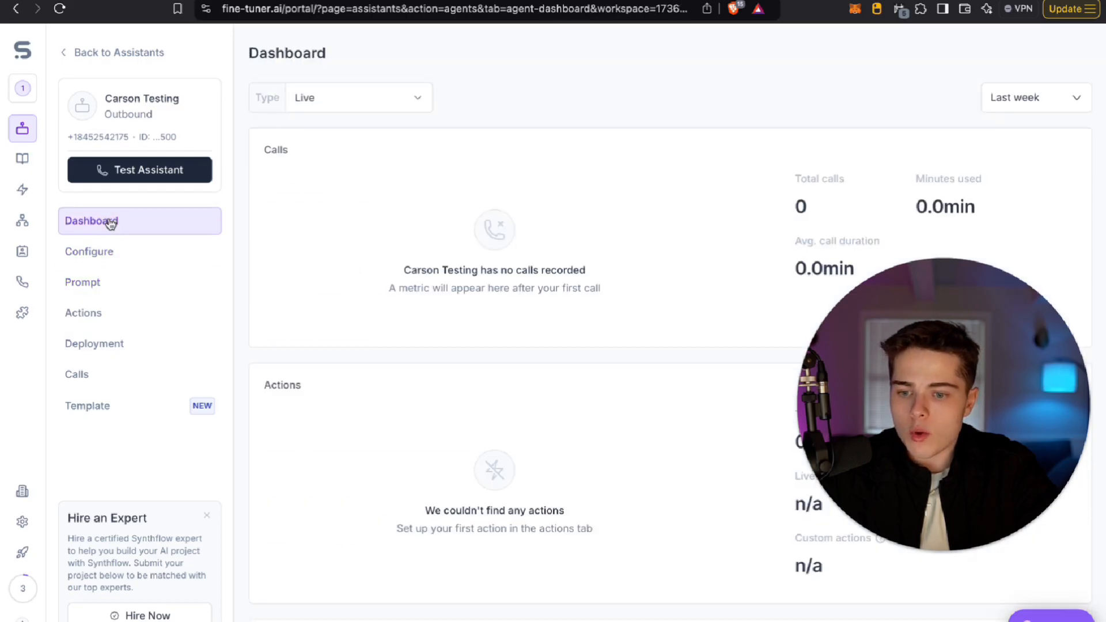
{"action": "left_click", "coordinate": [143, 260]}
{"action": "scroll", "coordinate": [409, 292], "scroll_direction": "up", "scroll_amount": 4}
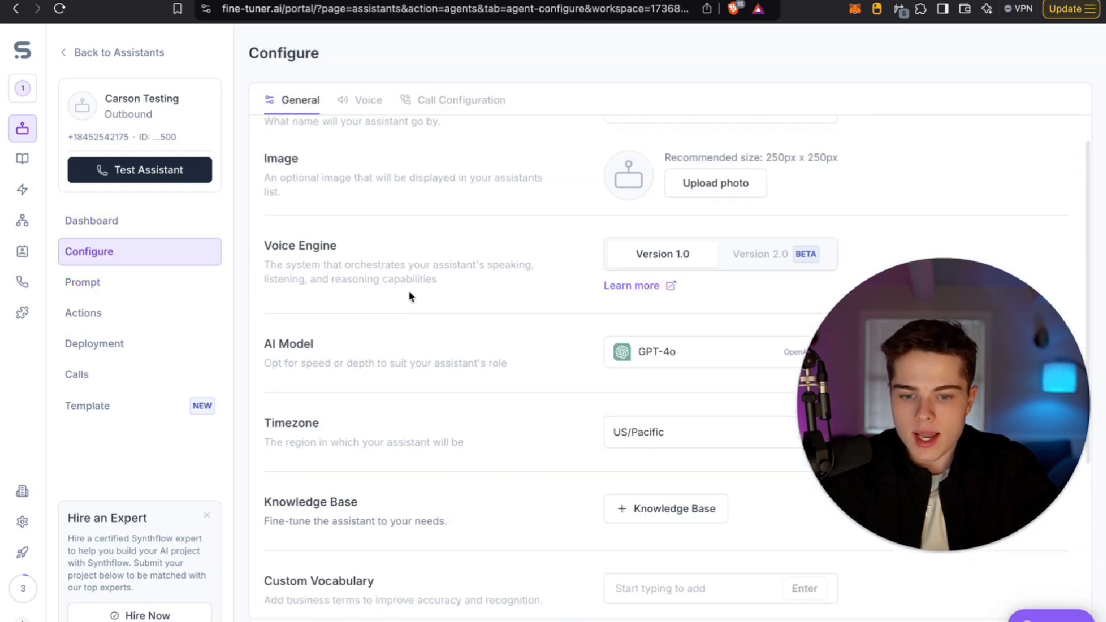
{"action": "scroll", "coordinate": [410, 294], "scroll_direction": "down", "scroll_amount": 4}
{"action": "left_click", "coordinate": [642, 306]}
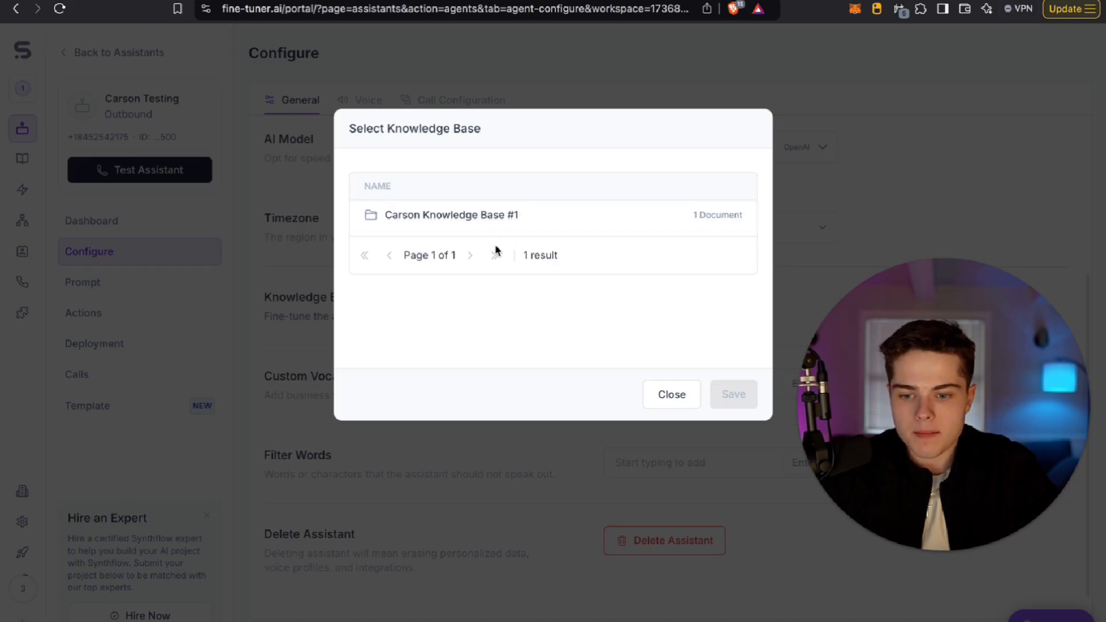
{"action": "left_click", "coordinate": [673, 394]}
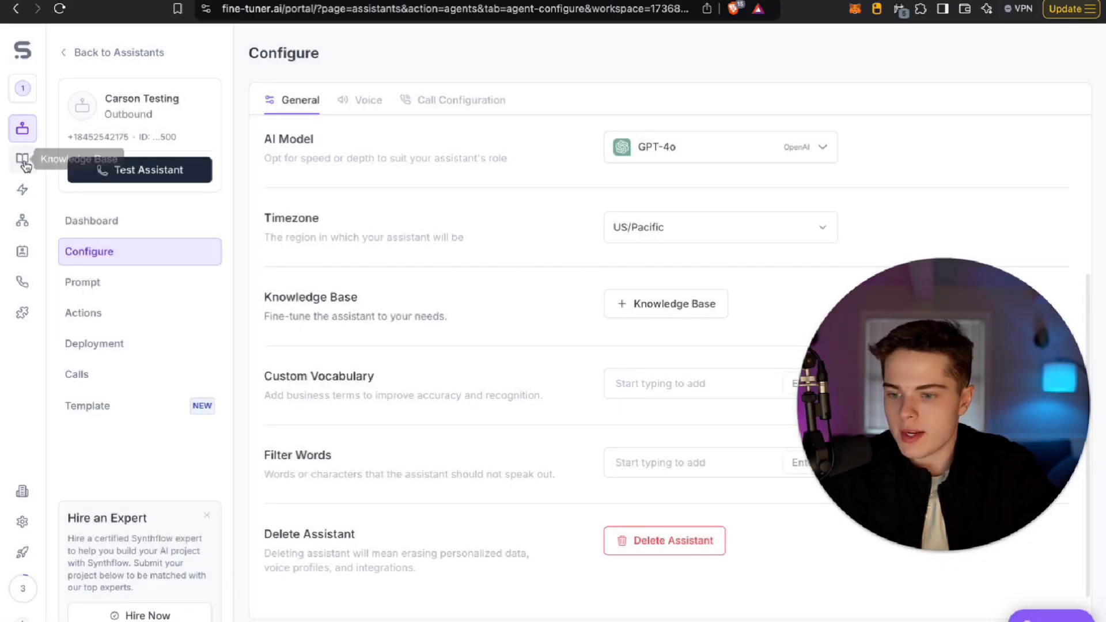
Start a new knowledge base named with the owner's first name followed by "Knowledge Base 2"
{"action": "left_click", "coordinate": [23, 160]}
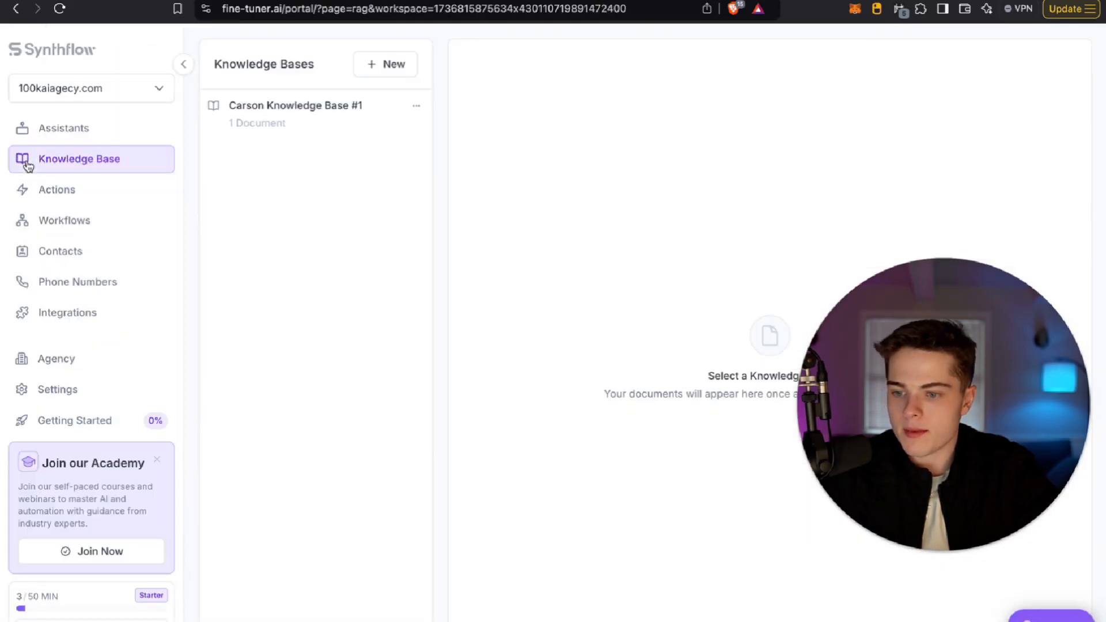
{"action": "left_click", "coordinate": [378, 66]}
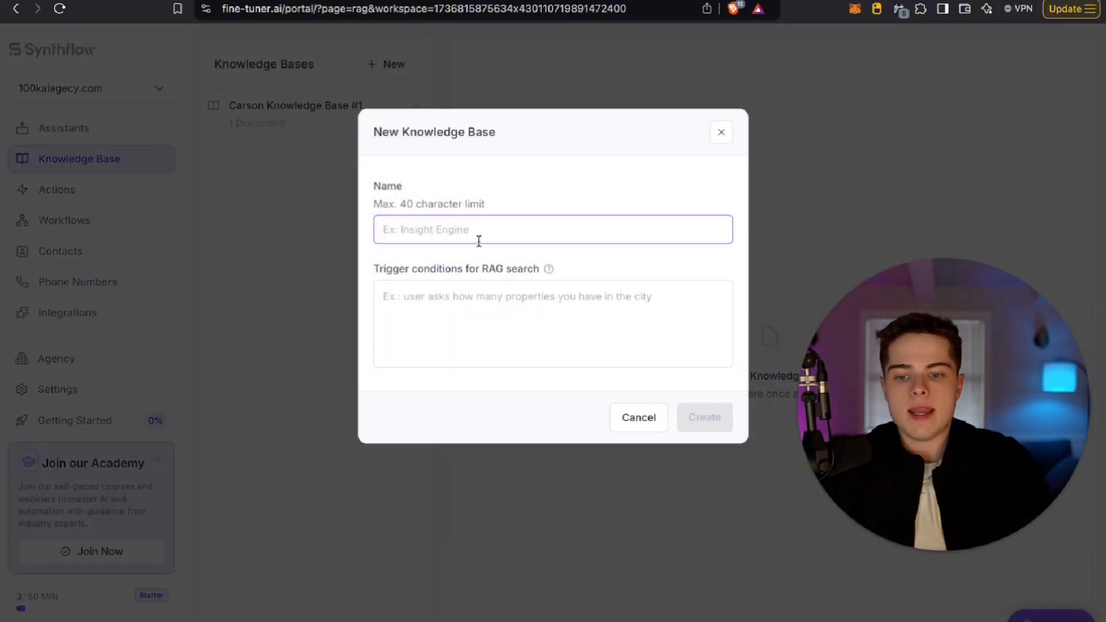
{"action": "type", "text": "Carson Knowledge Base 2"}
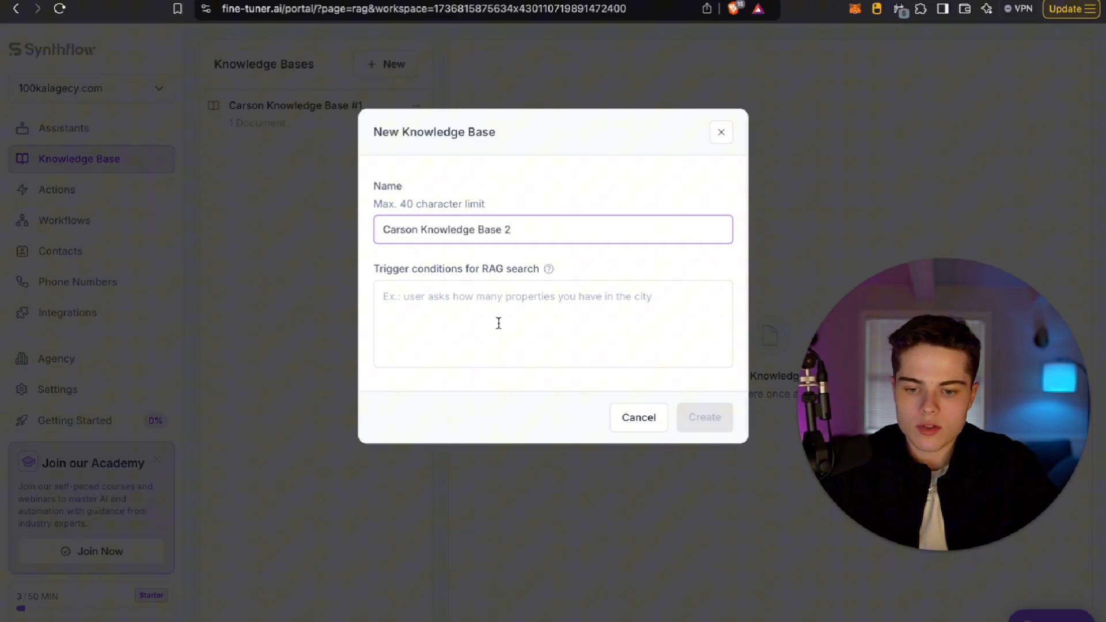
{"action": "left_click", "coordinate": [499, 324]}
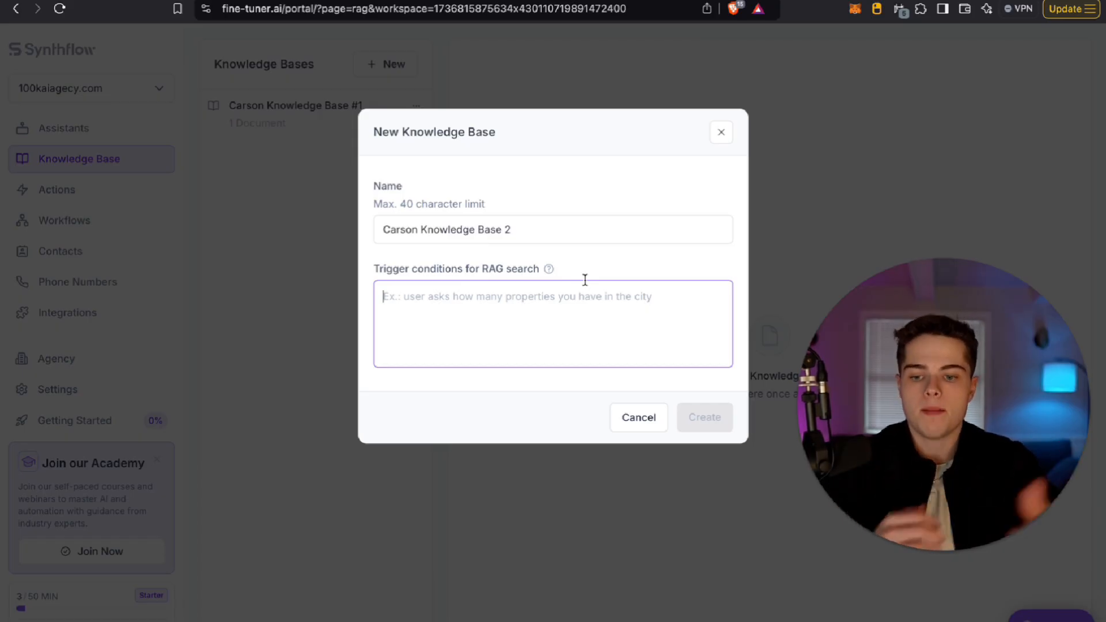
{"action": "mouse_move", "coordinate": [545, 271]}
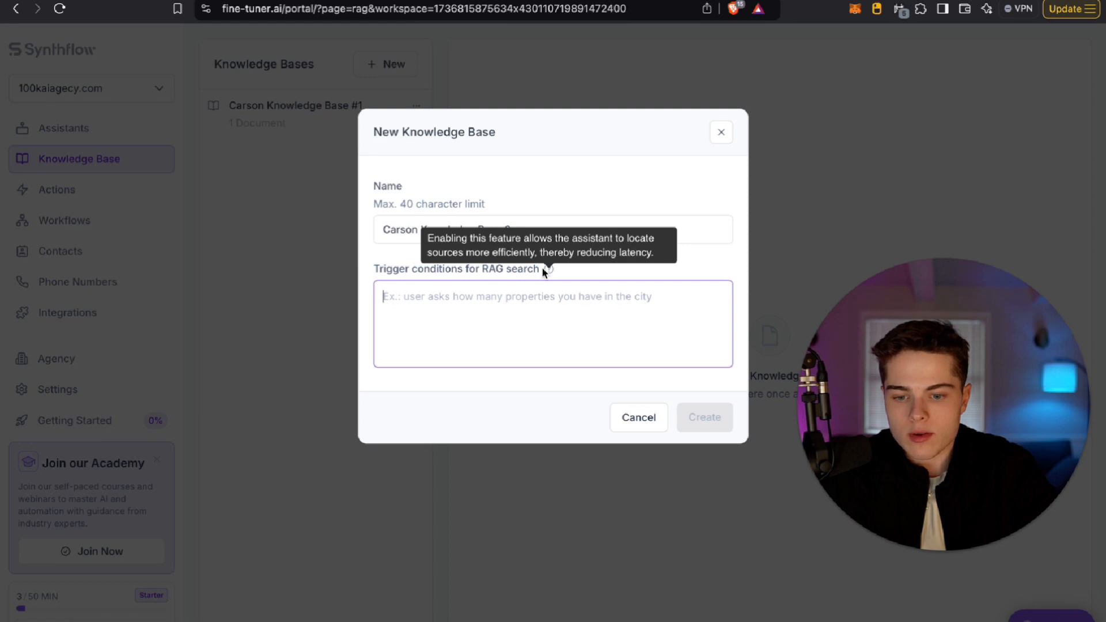
{"action": "left_click", "coordinate": [450, 322]}
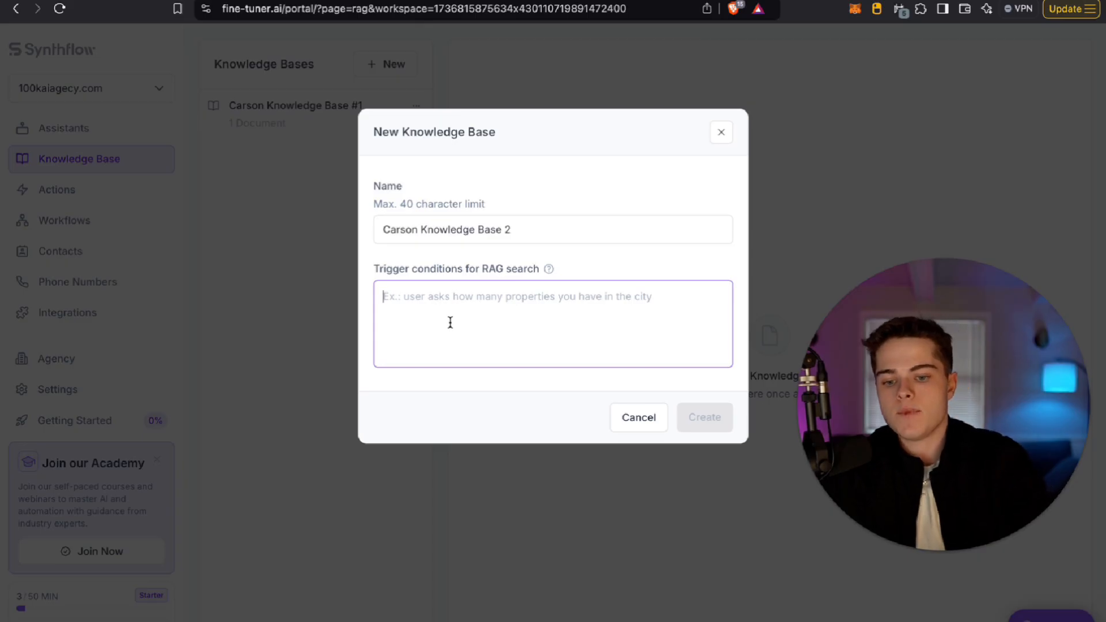
{"action": "type", "text": "Use"}
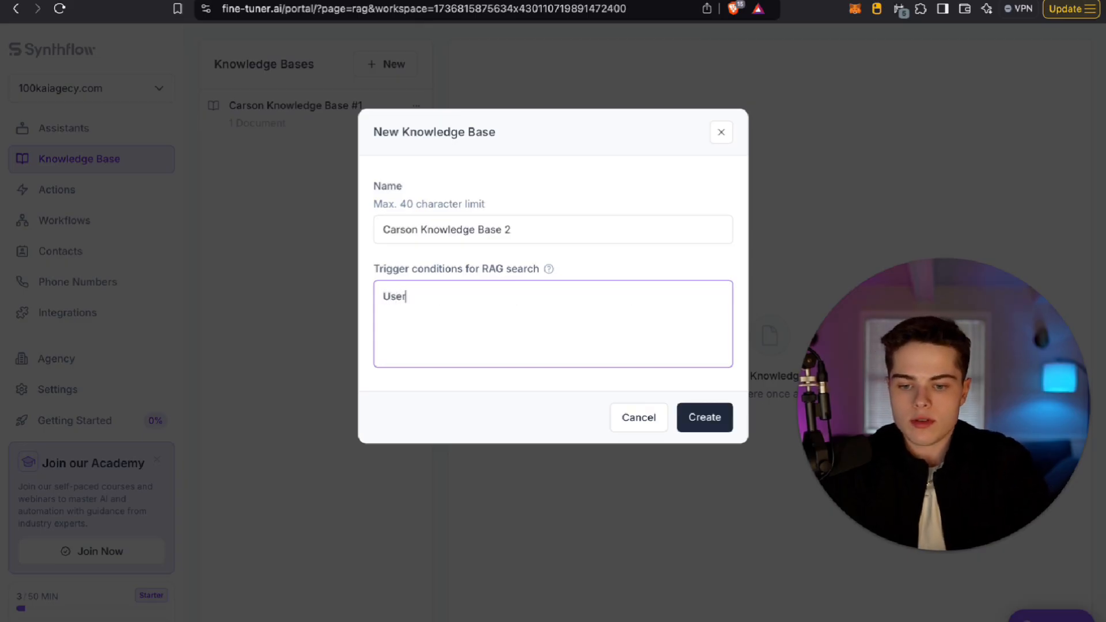
{"action": "type", "text": "r"}
{"action": "key", "text": "BackSpace"}
{"action": "key", "text": "BackSpace"}
{"action": "key", "text": "BackSpace"}
{"action": "key", "text": "BackSpace"}
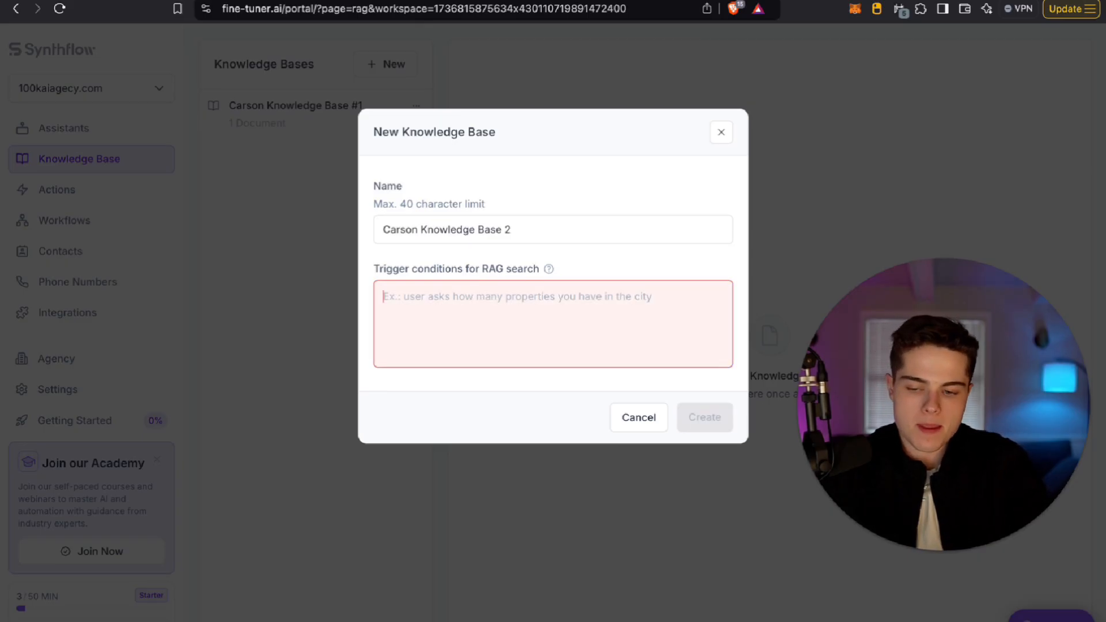
Set the RAG search trigger condition to "Other person asks questions about my company" and create the knowledge base
{"action": "type", "text": "Other per"}
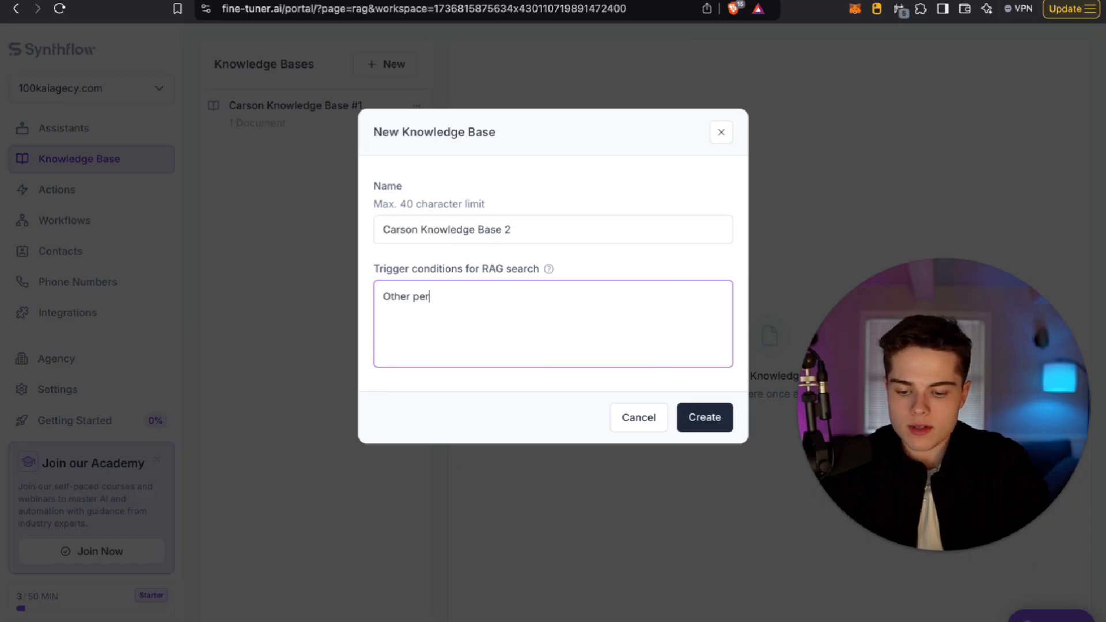
{"action": "type", "text": "son asks ques"}
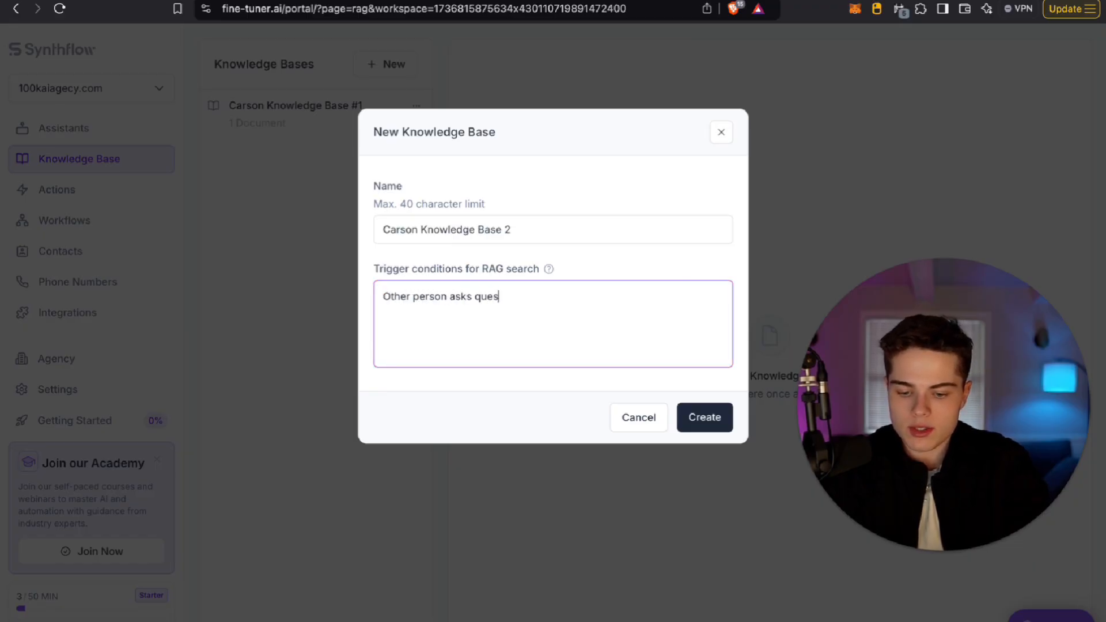
{"action": "type", "text": "tions about"}
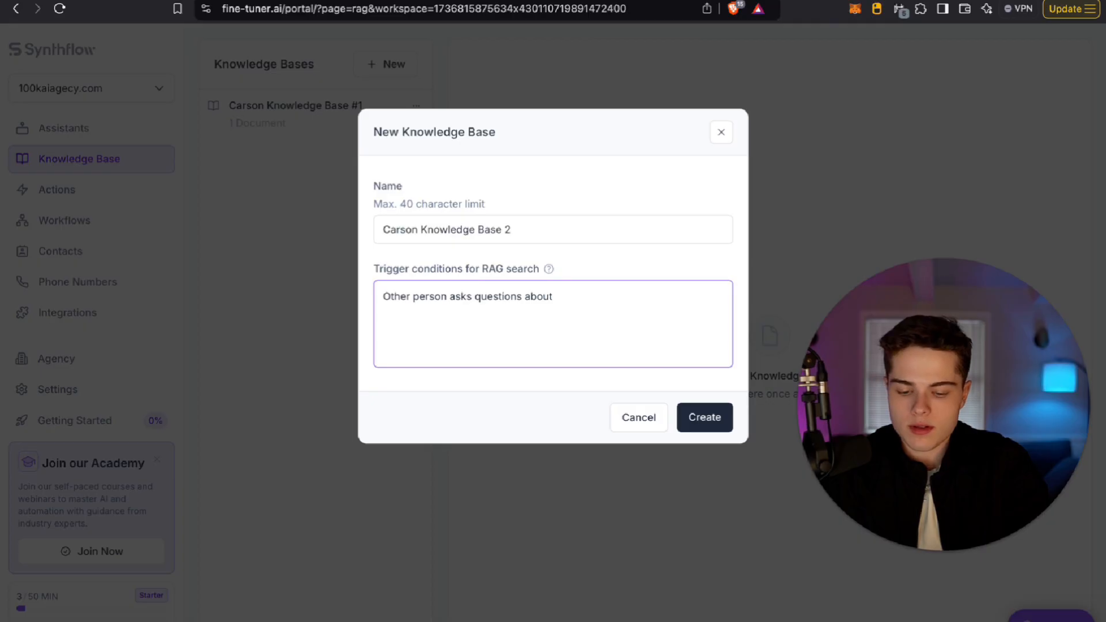
{"action": "type", "text": " my compan"}
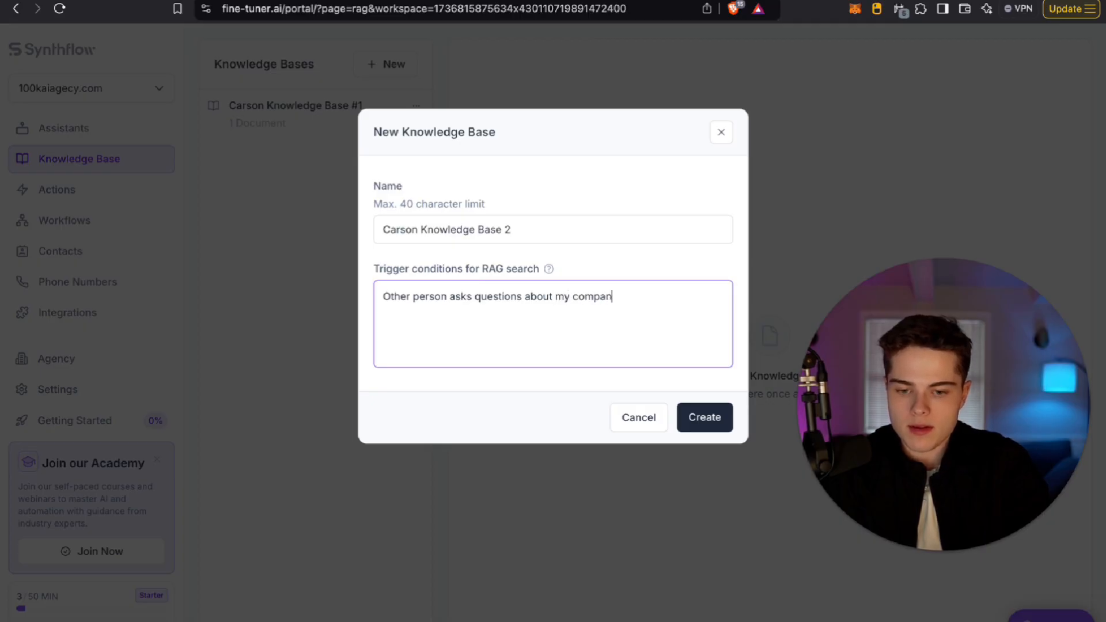
{"action": "type", "text": "y"}
{"action": "left_click", "coordinate": [706, 418]}
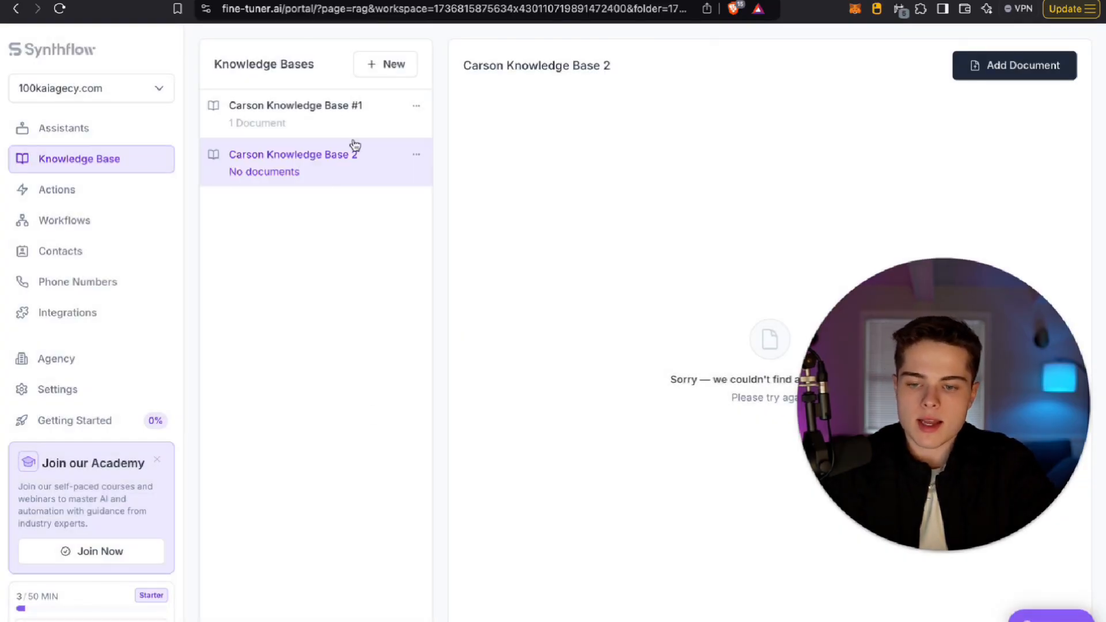
Start a blank document named "Knowledge Base" in the second knowledge base
{"action": "left_click", "coordinate": [1003, 70]}
{"action": "left_click", "coordinate": [948, 163]}
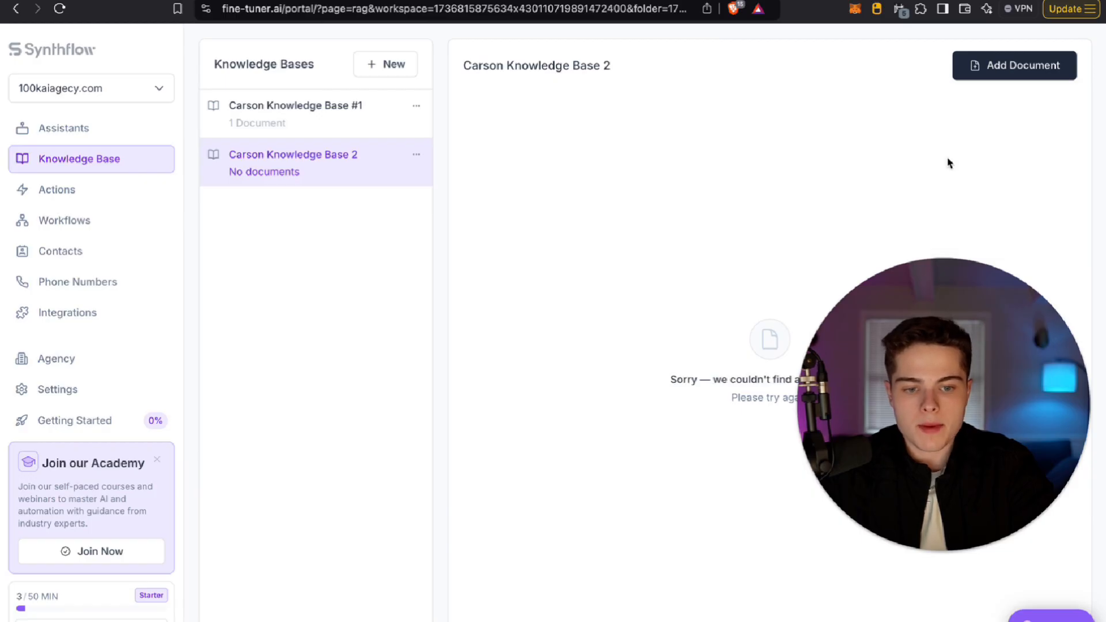
{"action": "left_click", "coordinate": [490, 204]}
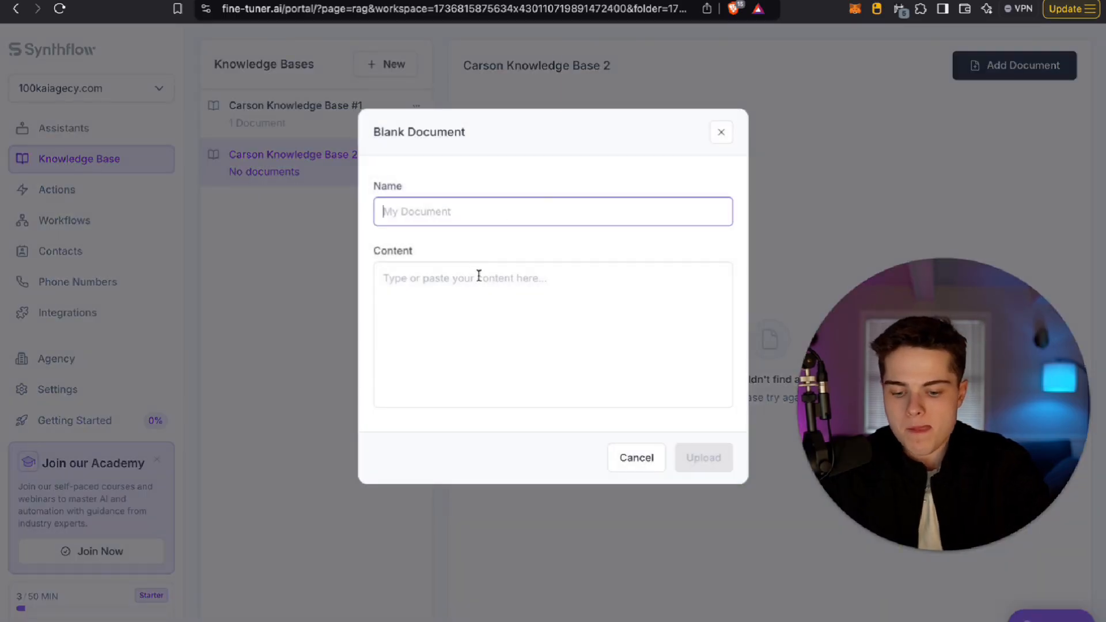
{"action": "type", "text": "Knowledge Base"}
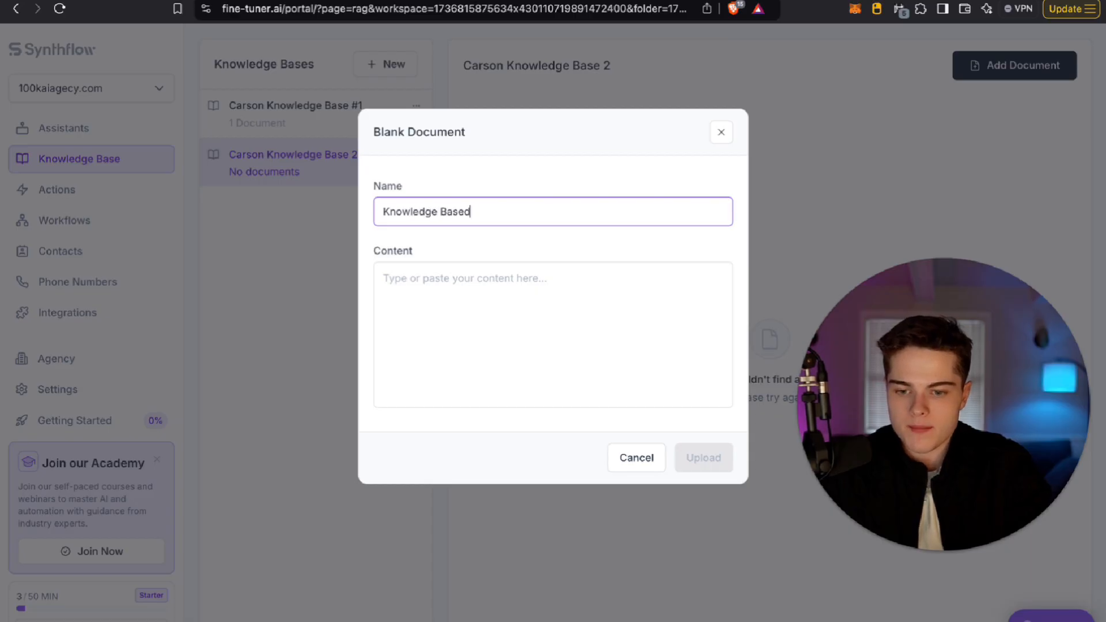
{"action": "left_click", "coordinate": [475, 371]}
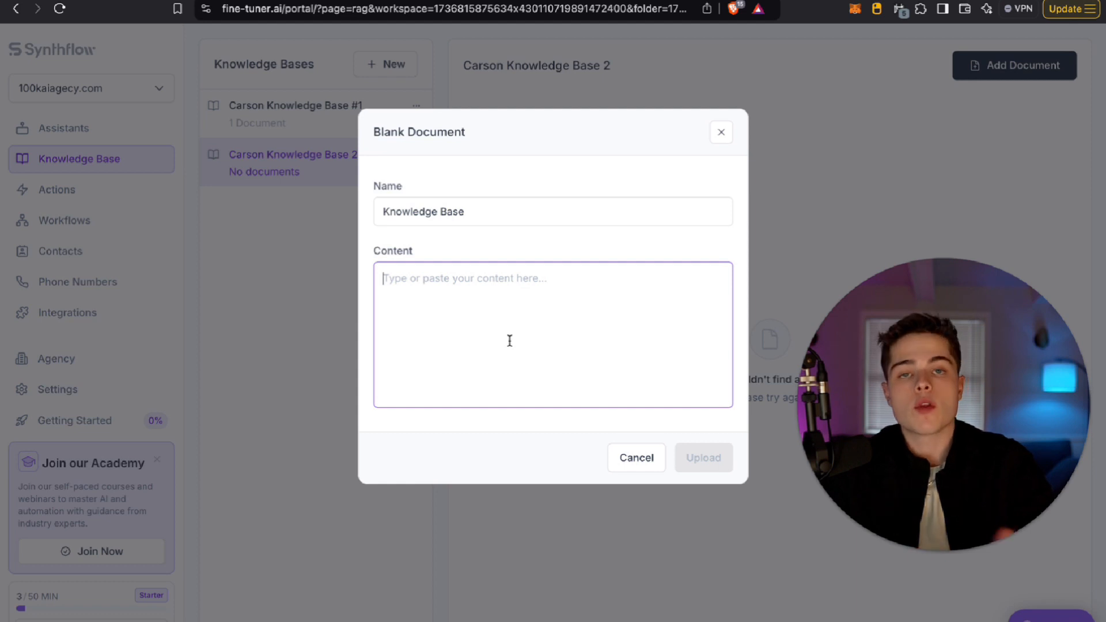
Fill the document with lines stating 10 years in business, the founder's name and the business name Carson LLC, and upload it
{"action": "type", "text": "We "}
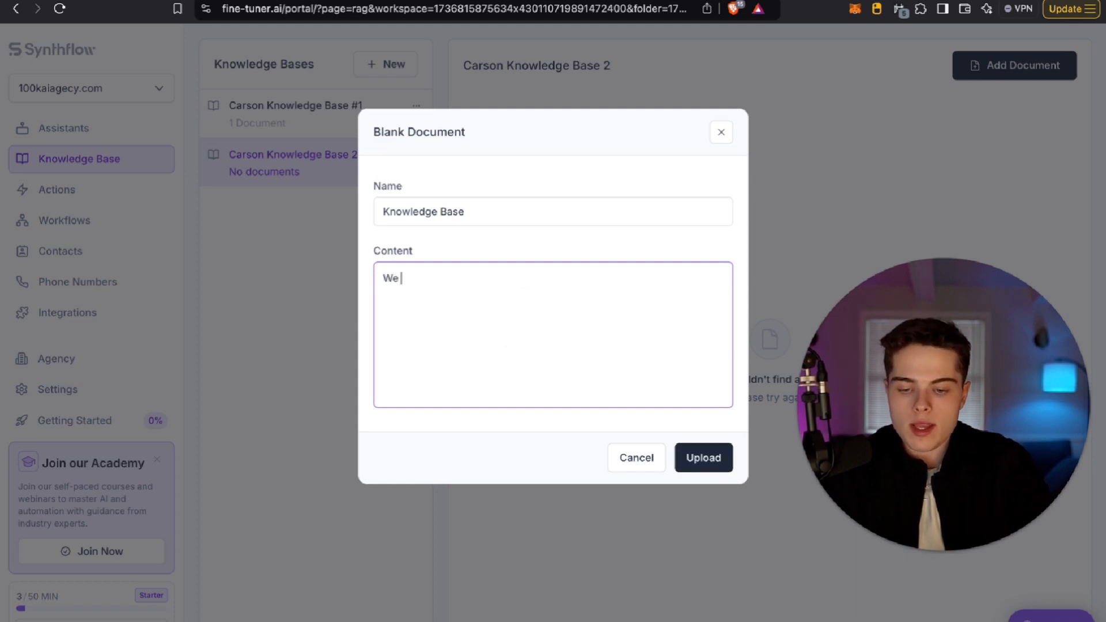
{"action": "type", "text": "have been in bu"}
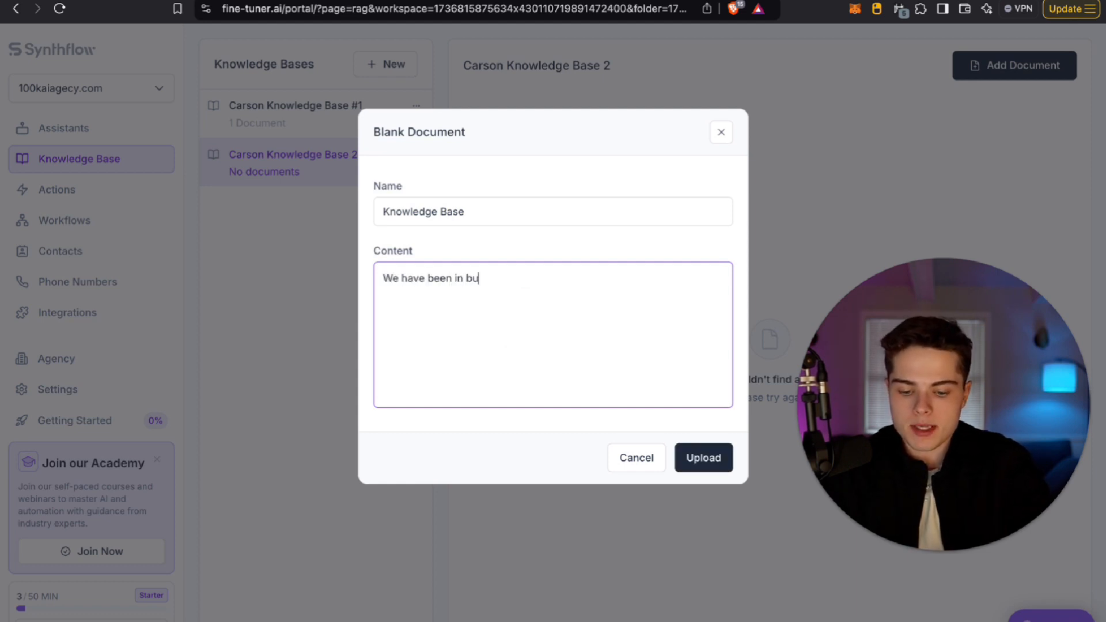
{"action": "type", "text": "siness for 10 ye"}
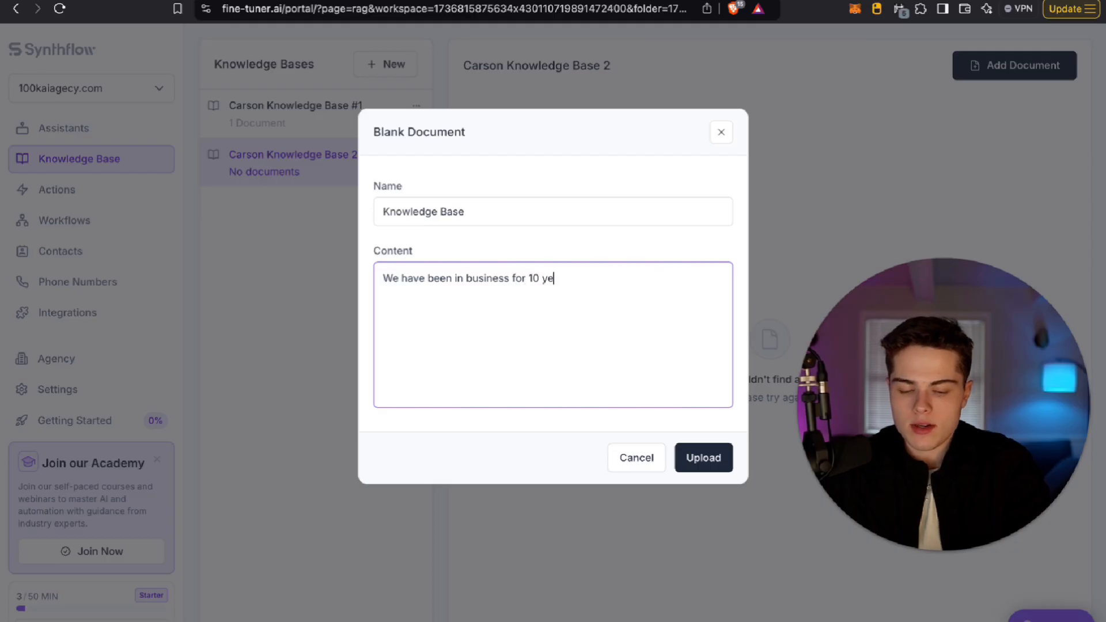
{"action": "type", "text": "aers"}
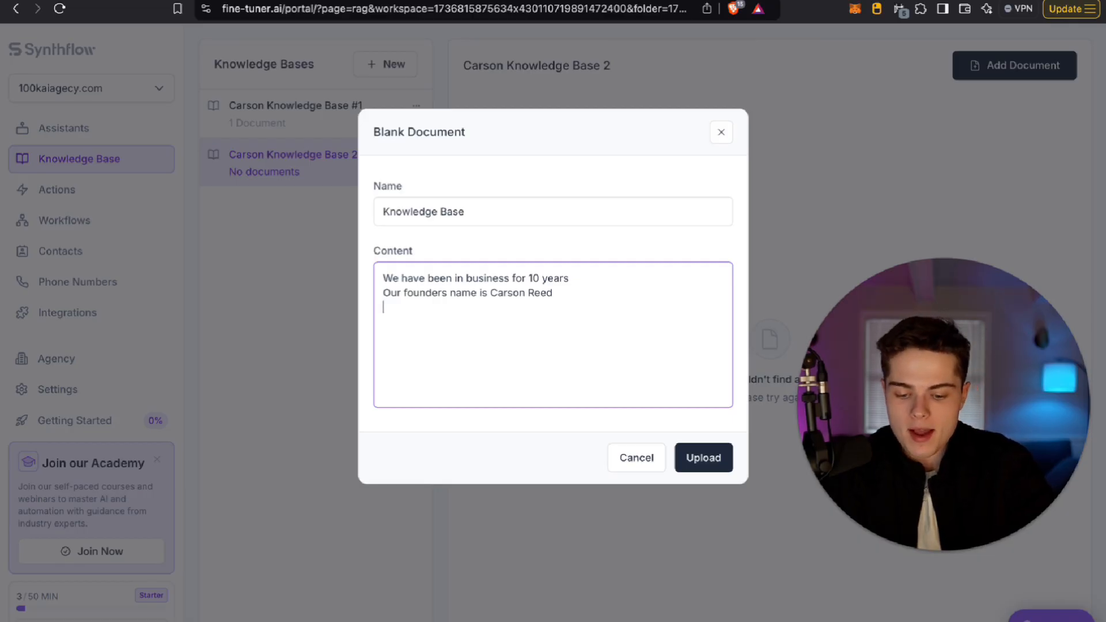
{"action": "type", "text": "Business Name is "}
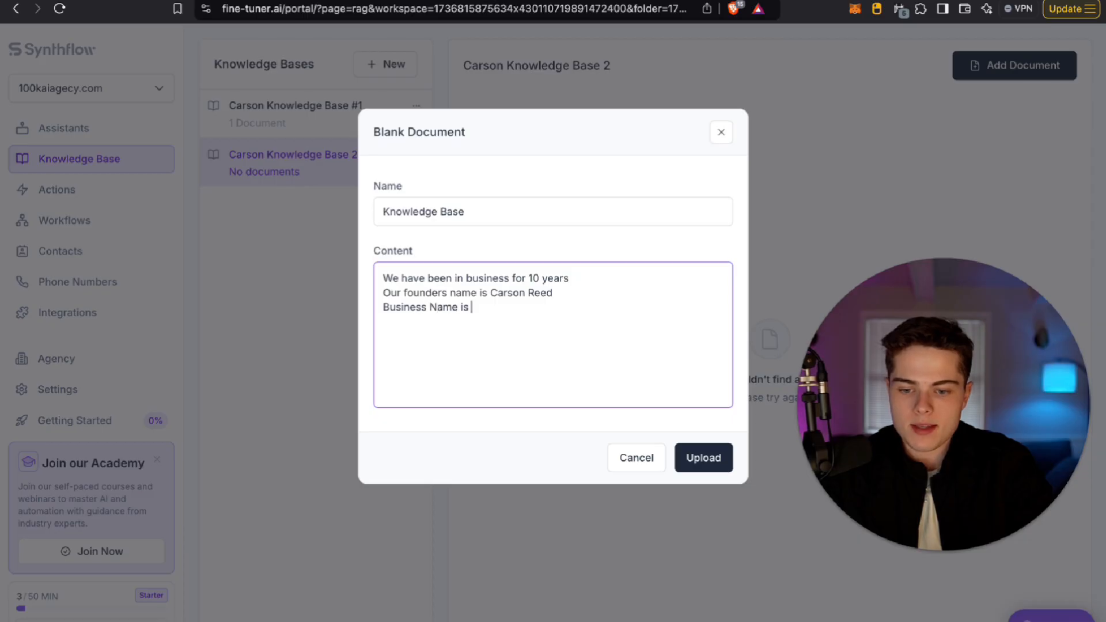
{"action": "type", "text": "Carson LLC"}
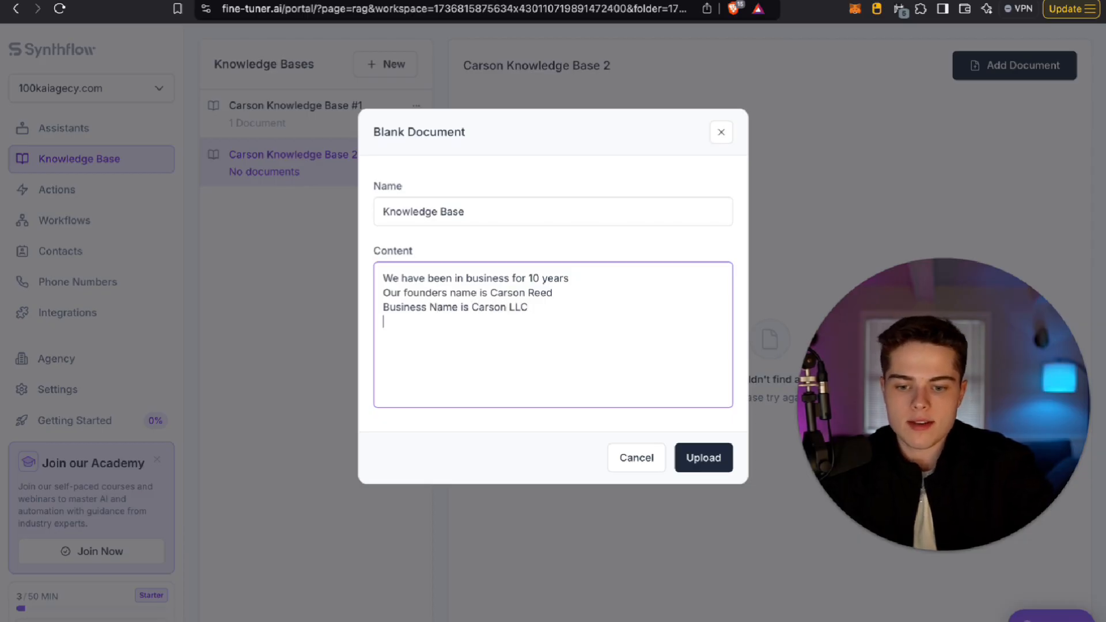
{"action": "left_click", "coordinate": [704, 459]}
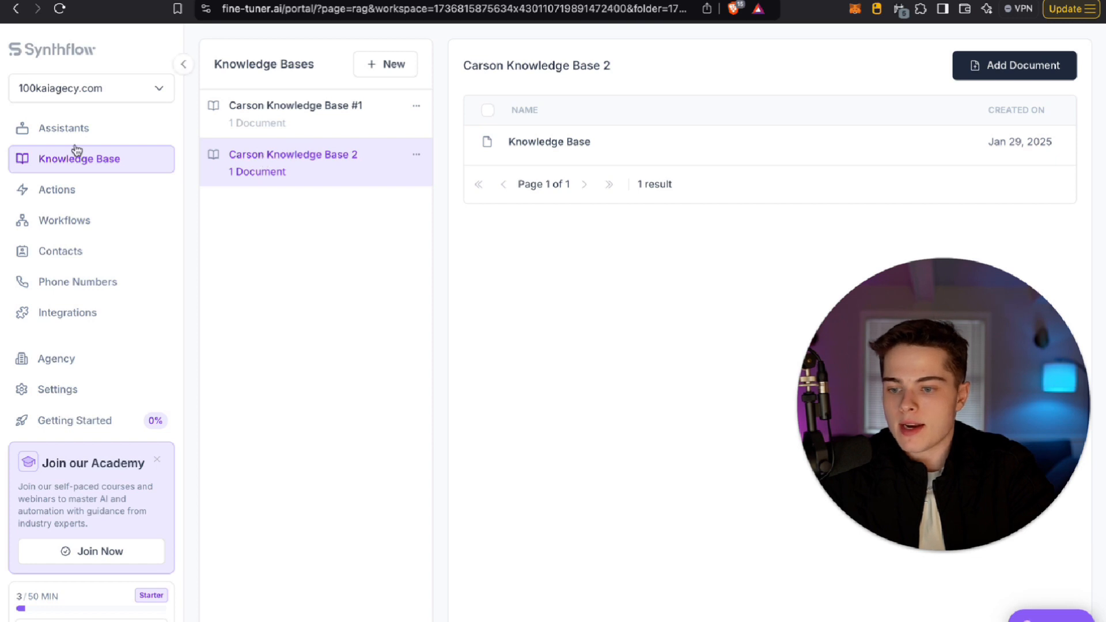
{"action": "left_click", "coordinate": [1014, 75]}
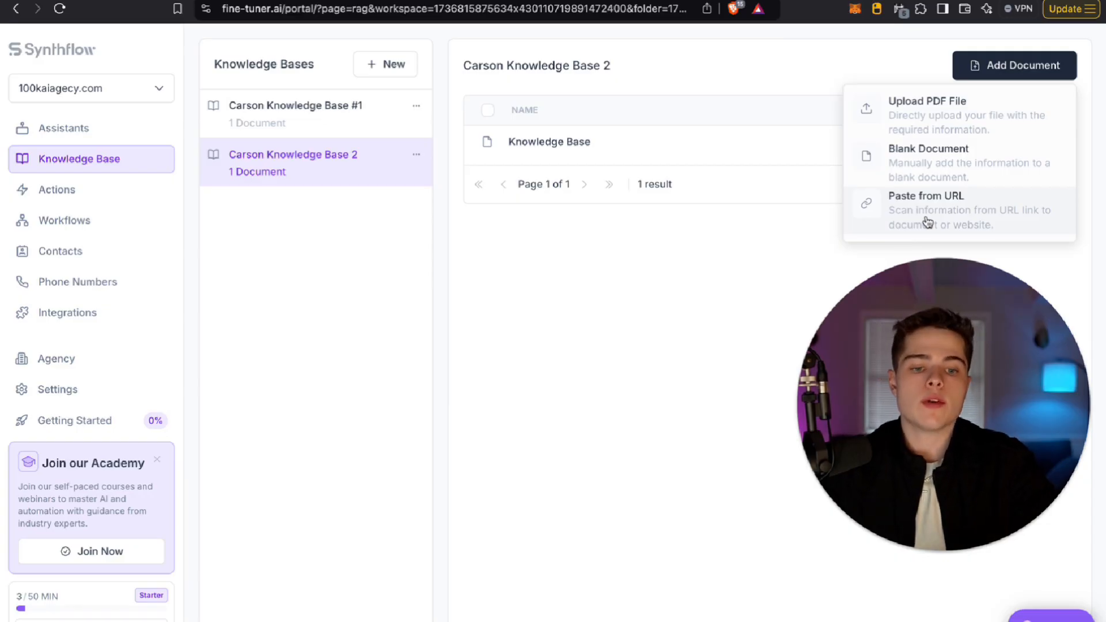
{"action": "left_click", "coordinate": [974, 64]}
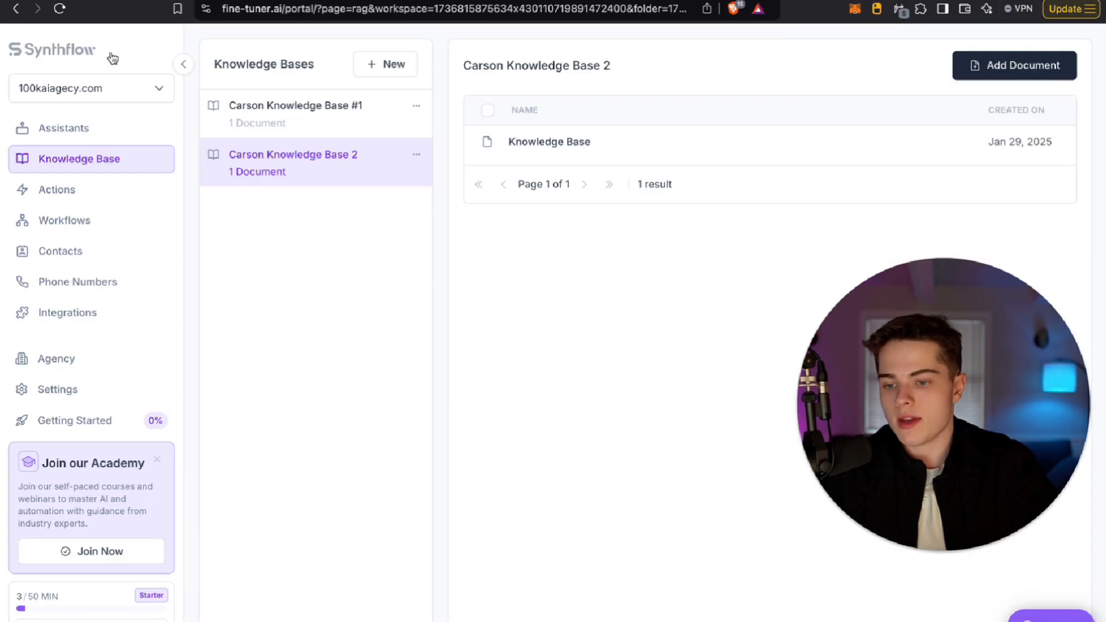
Attach the second knowledge base to the test assistant in its general configuration
{"action": "left_click", "coordinate": [95, 135]}
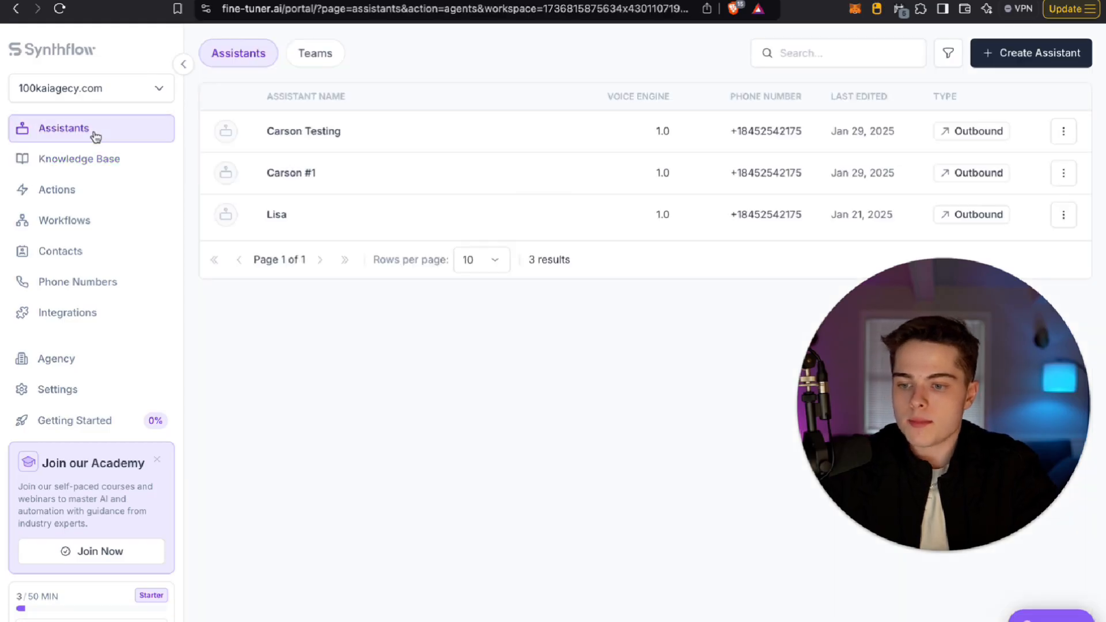
{"action": "left_click", "coordinate": [375, 138]}
{"action": "left_click", "coordinate": [144, 257]}
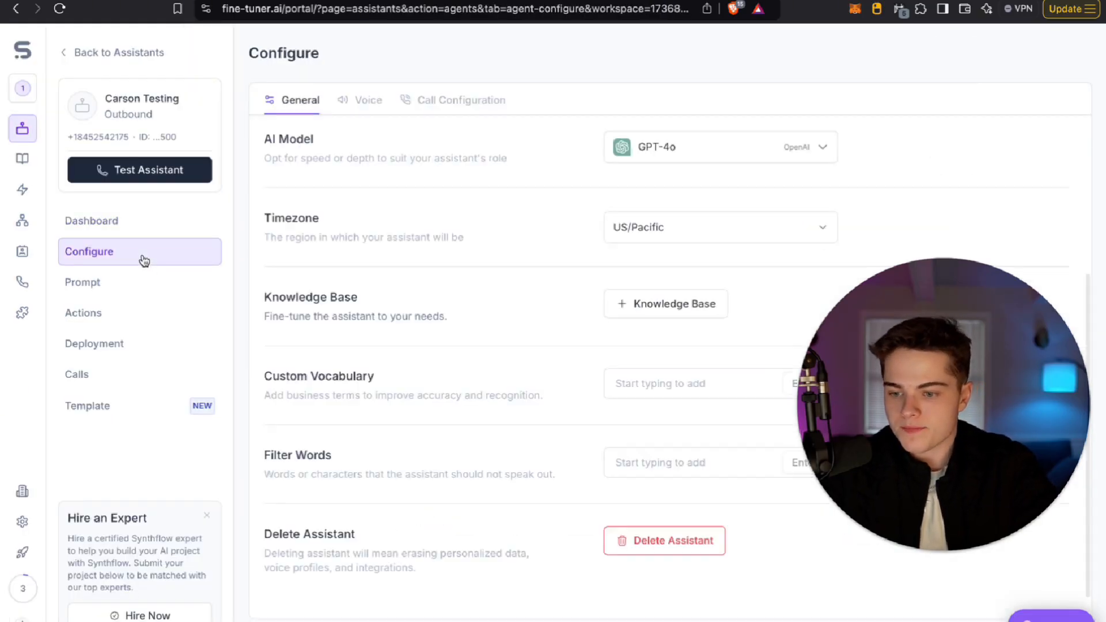
{"action": "scroll", "coordinate": [685, 283], "scroll_direction": "up", "scroll_amount": 1}
{"action": "left_click", "coordinate": [663, 352]}
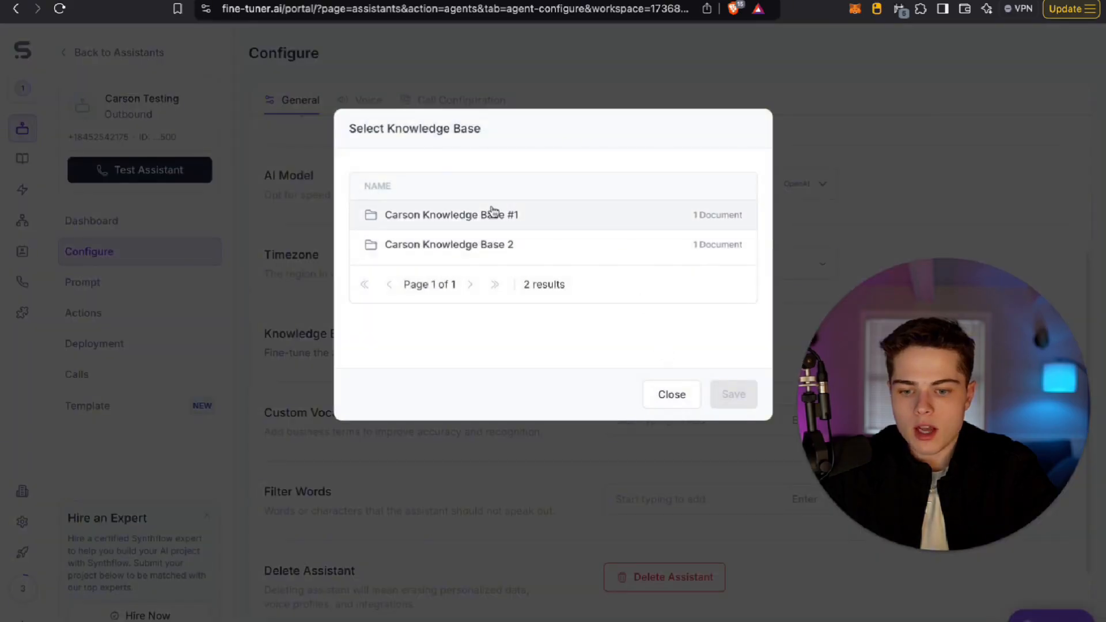
{"action": "left_click", "coordinate": [492, 245]}
{"action": "left_click", "coordinate": [725, 408]}
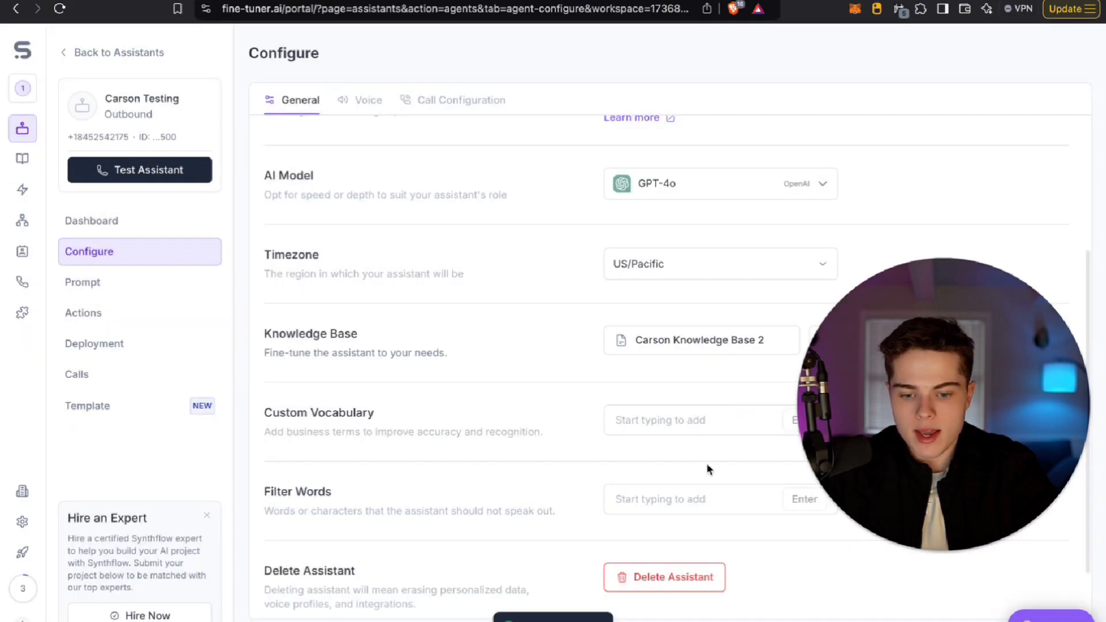
Examine the test assistant's general and voice settings and its prompt
{"action": "scroll", "coordinate": [706, 466], "scroll_direction": "down", "scroll_amount": 2}
{"action": "scroll", "coordinate": [707, 467], "scroll_direction": "up", "scroll_amount": 5}
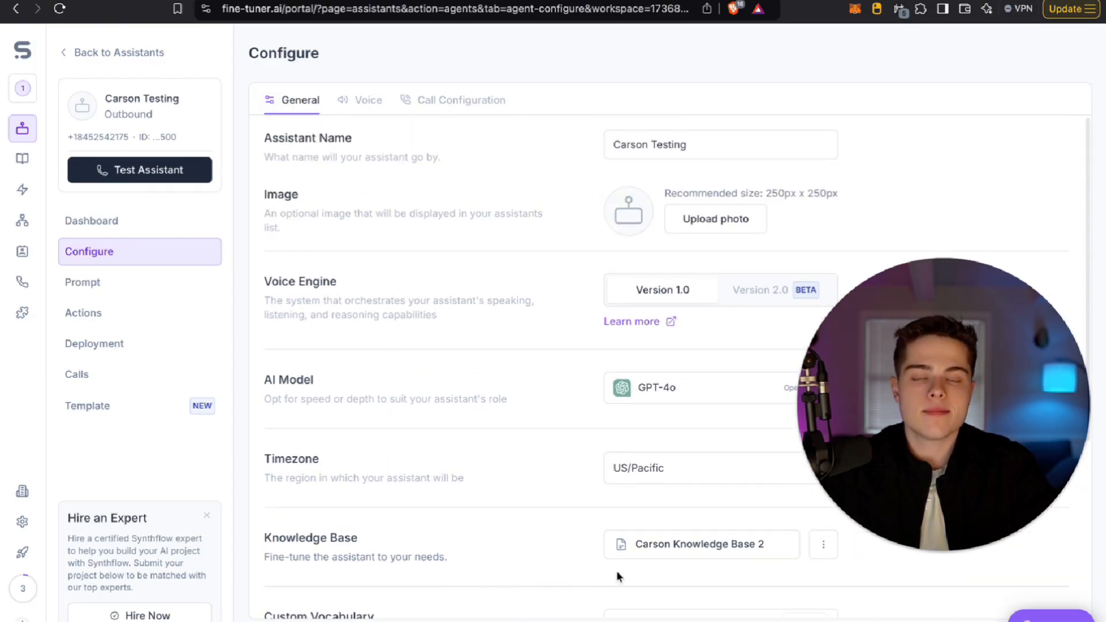
{"action": "scroll", "coordinate": [616, 576], "scroll_direction": "down", "scroll_amount": 5}
{"action": "scroll", "coordinate": [616, 553], "scroll_direction": "up", "scroll_amount": 5}
{"action": "left_click", "coordinate": [360, 102]}
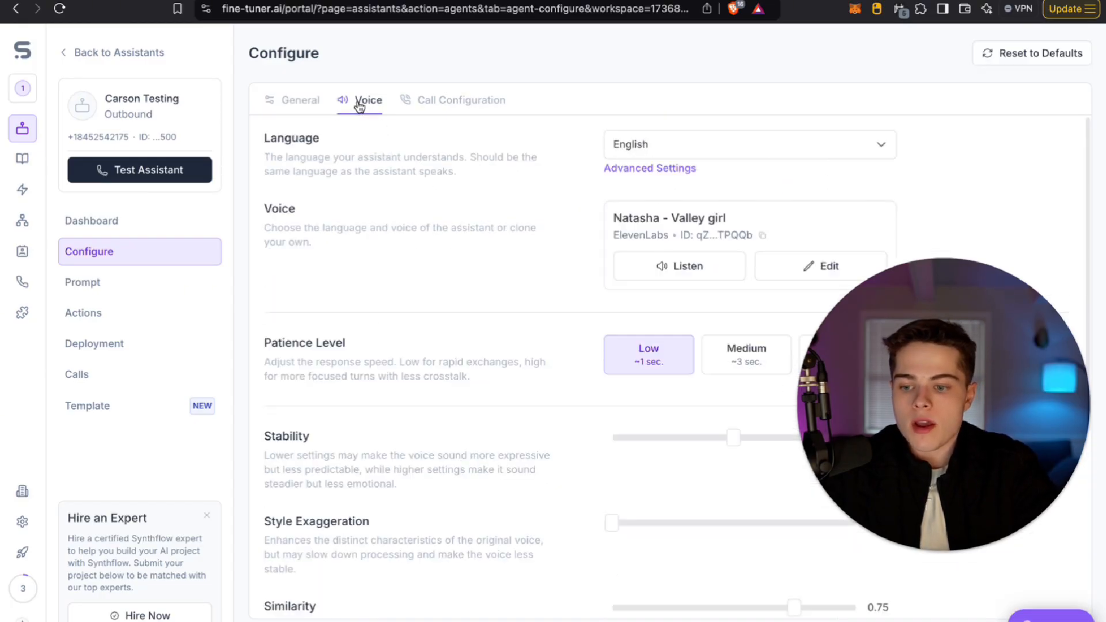
{"action": "left_click", "coordinate": [279, 105]}
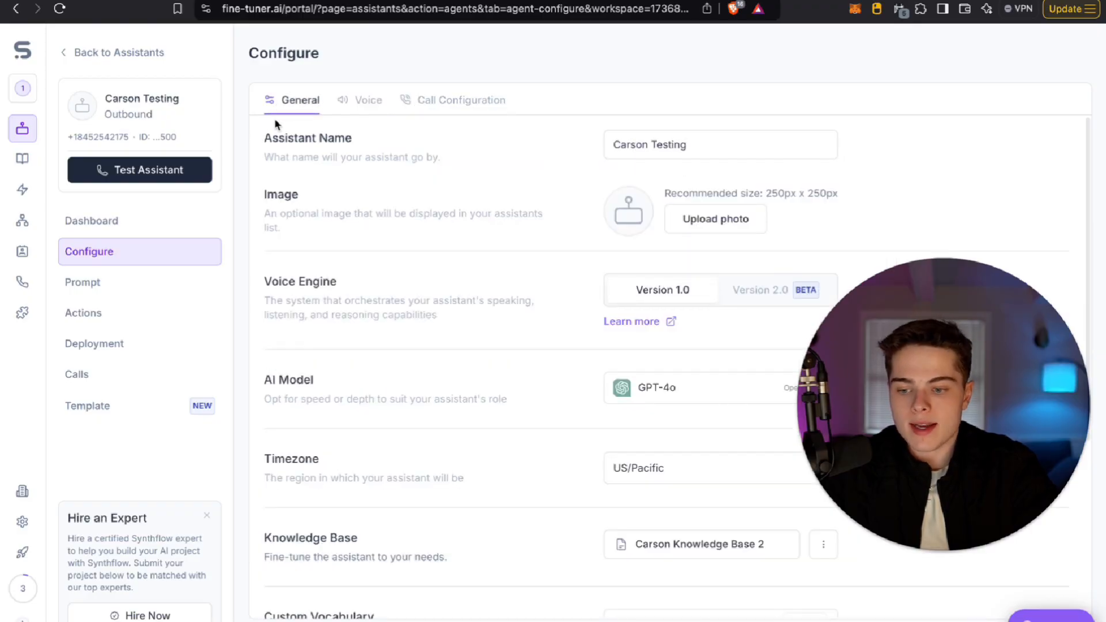
{"action": "left_click", "coordinate": [144, 288]}
{"action": "left_click", "coordinate": [146, 249]}
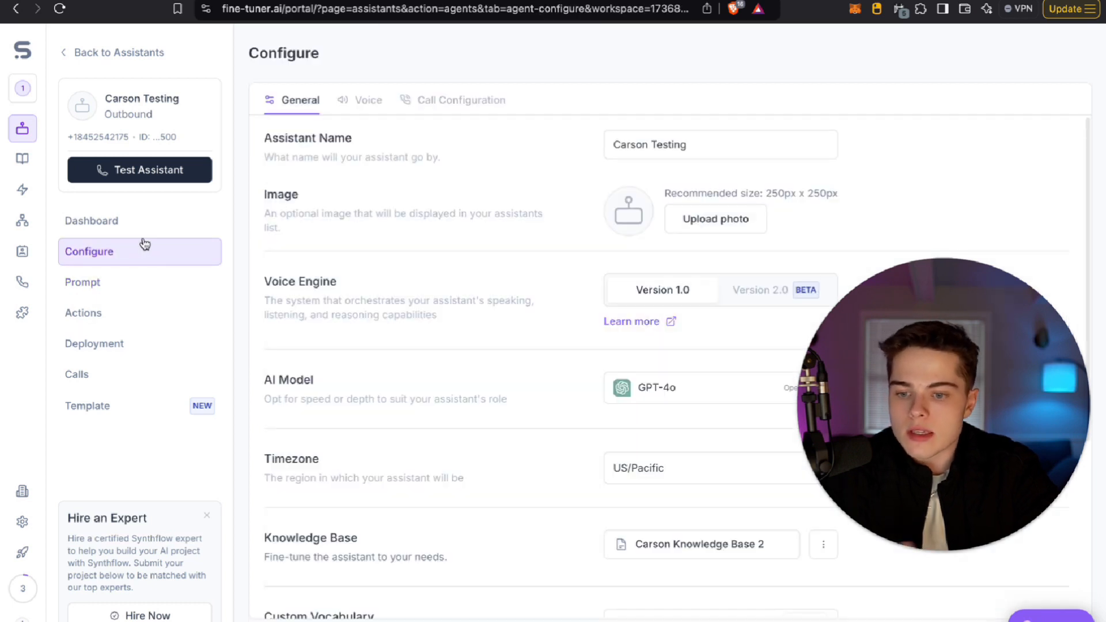
{"action": "left_click", "coordinate": [364, 101]}
{"action": "left_click", "coordinate": [145, 291]}
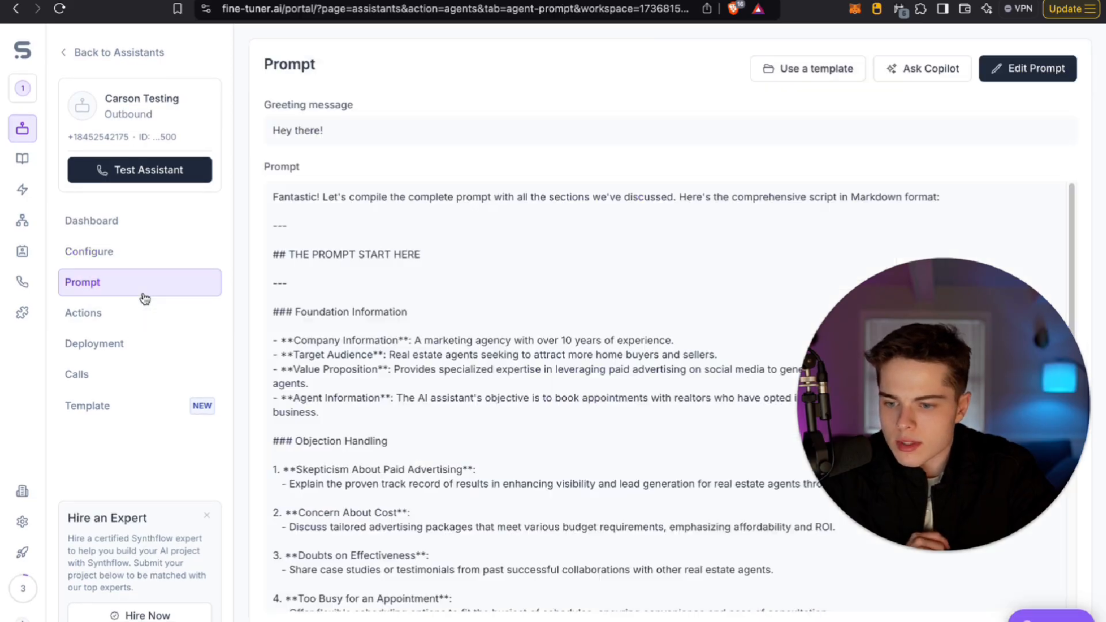
Examine the test assistant's deployment settings, including the phone number and caller ID choices and the GoHighLevel prerequisites
{"action": "left_click", "coordinate": [133, 315]}
{"action": "left_click", "coordinate": [135, 345]}
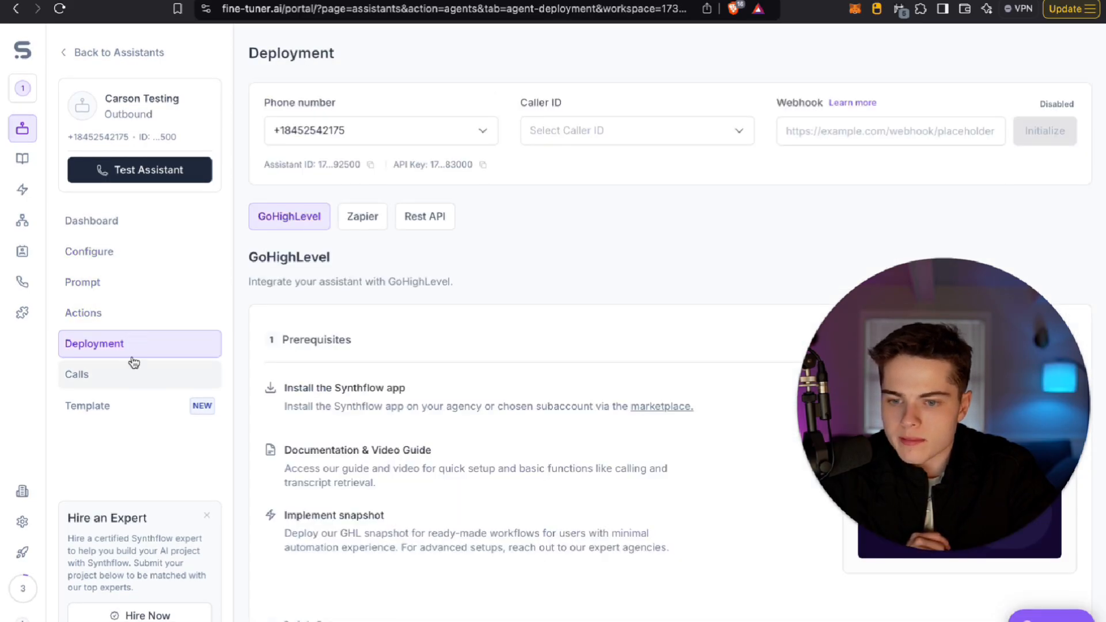
{"action": "left_click", "coordinate": [355, 144]}
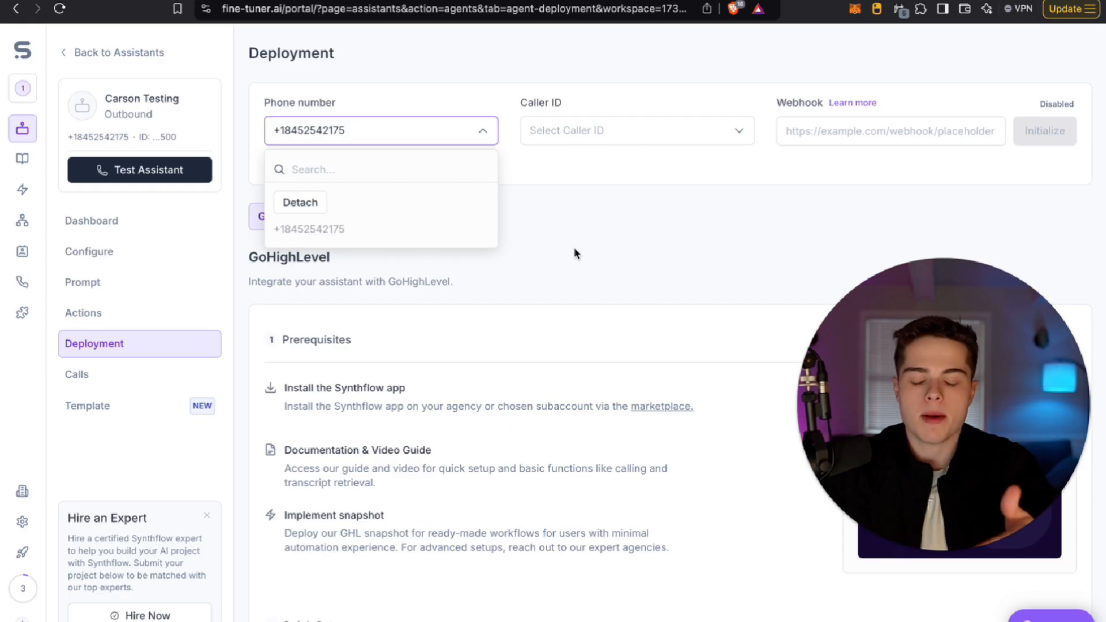
{"action": "left_click", "coordinate": [541, 212]}
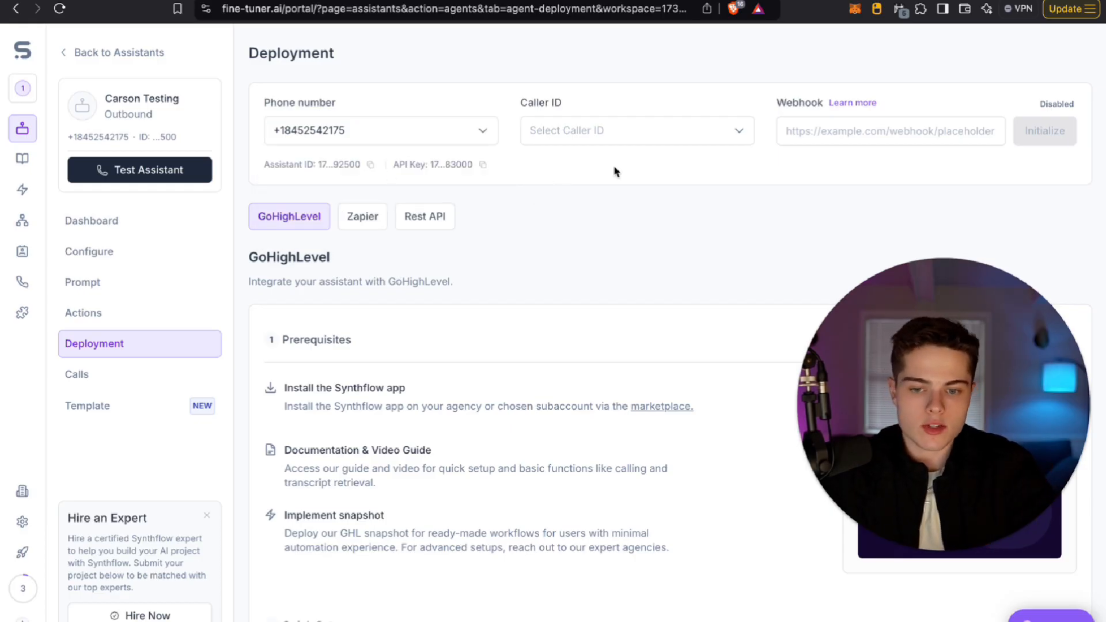
{"action": "left_click", "coordinate": [584, 124]}
{"action": "left_click", "coordinate": [537, 312]}
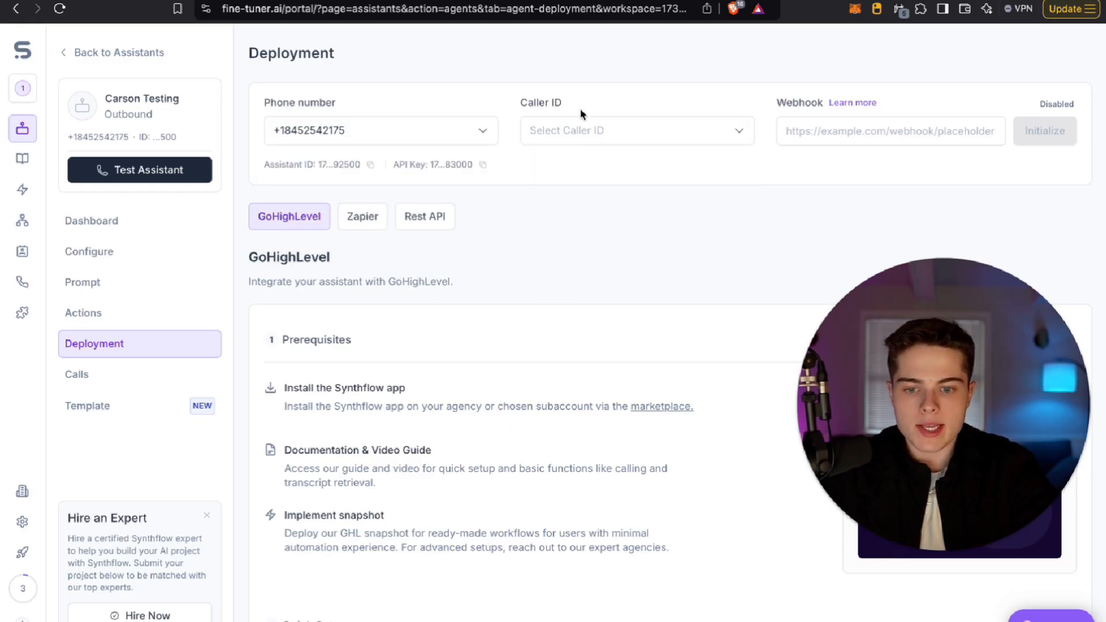
{"action": "left_click", "coordinate": [598, 141]}
{"action": "left_click", "coordinate": [677, 192]}
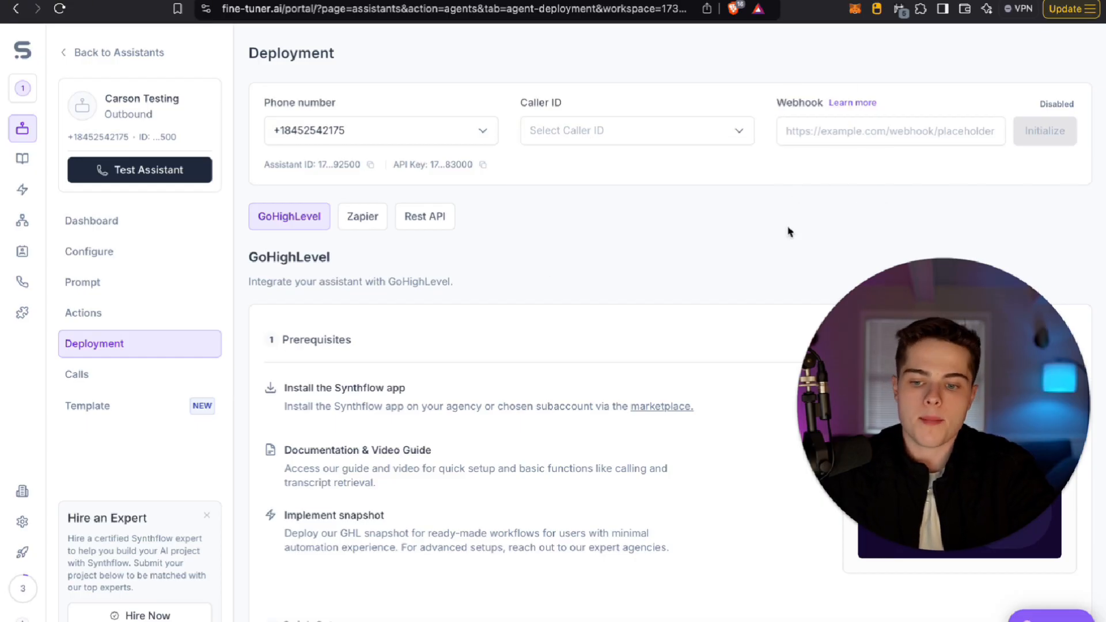
{"action": "scroll", "coordinate": [790, 232], "scroll_direction": "down", "scroll_amount": 2}
{"action": "scroll", "coordinate": [790, 232], "scroll_direction": "up", "scroll_amount": 2}
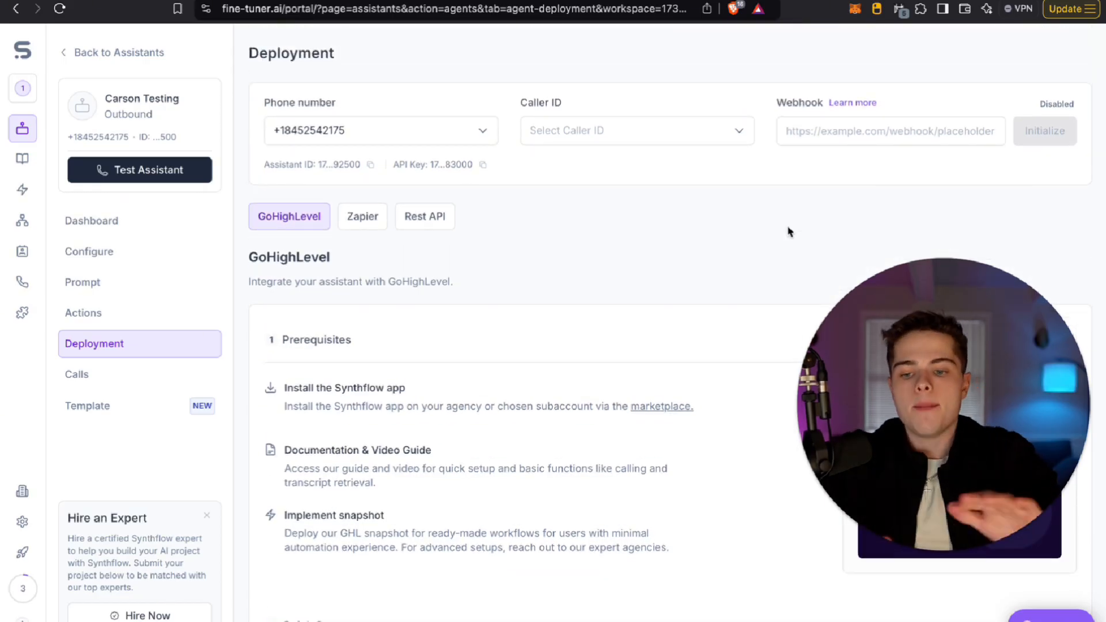
{"action": "left_click_drag", "start_coordinate": [1014, 421], "coordinate": [1012, 278]}
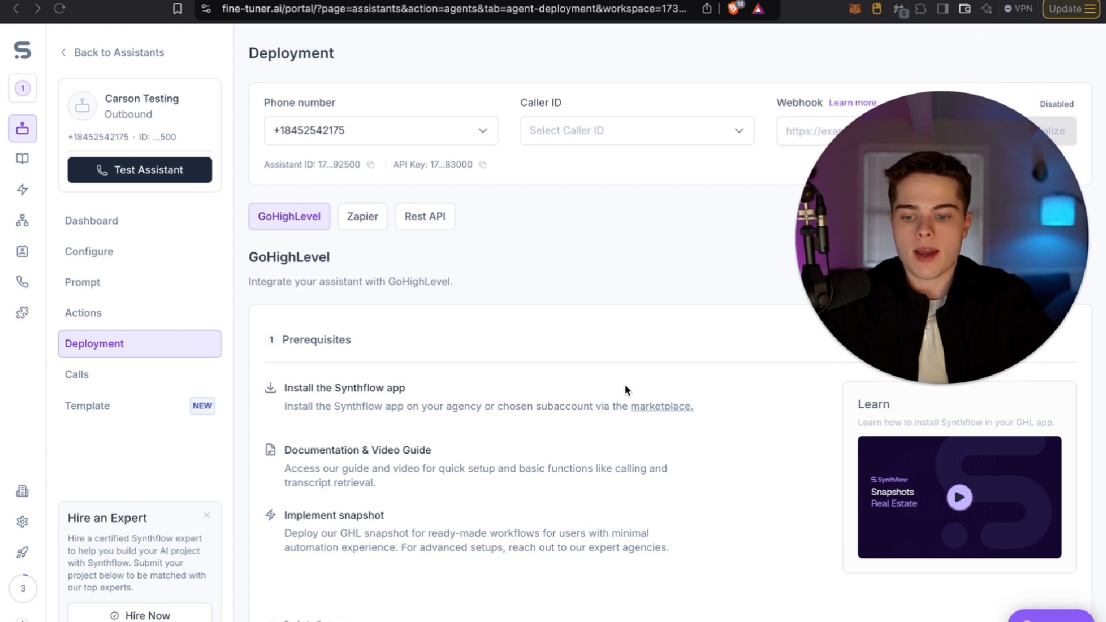
{"action": "scroll", "coordinate": [625, 384], "scroll_direction": "down", "scroll_amount": 5}
{"action": "scroll", "coordinate": [551, 402], "scroll_direction": "up", "scroll_amount": 5}
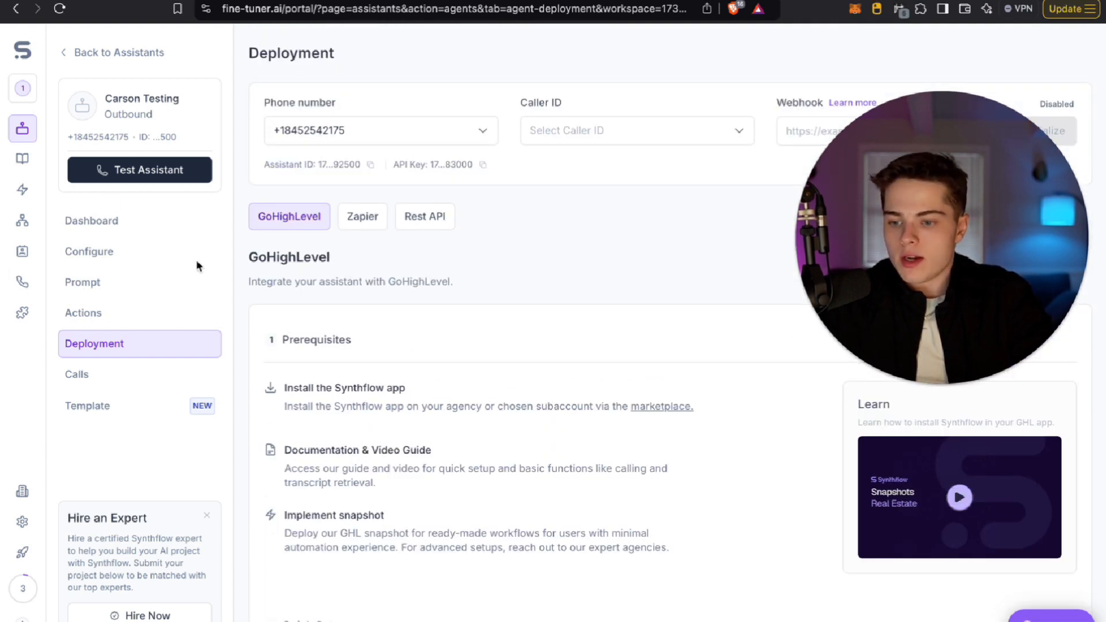
Look through the workspace's actions, workflows and integrations, and open the GoHighLevel integration
{"action": "left_click", "coordinate": [23, 188]}
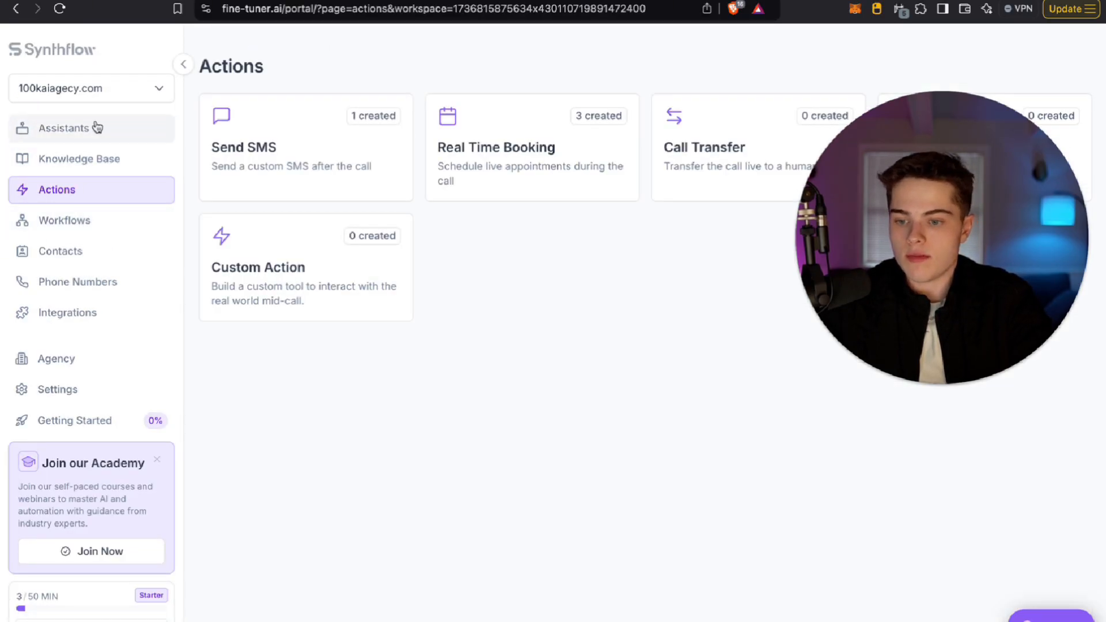
{"action": "left_click", "coordinate": [79, 233]}
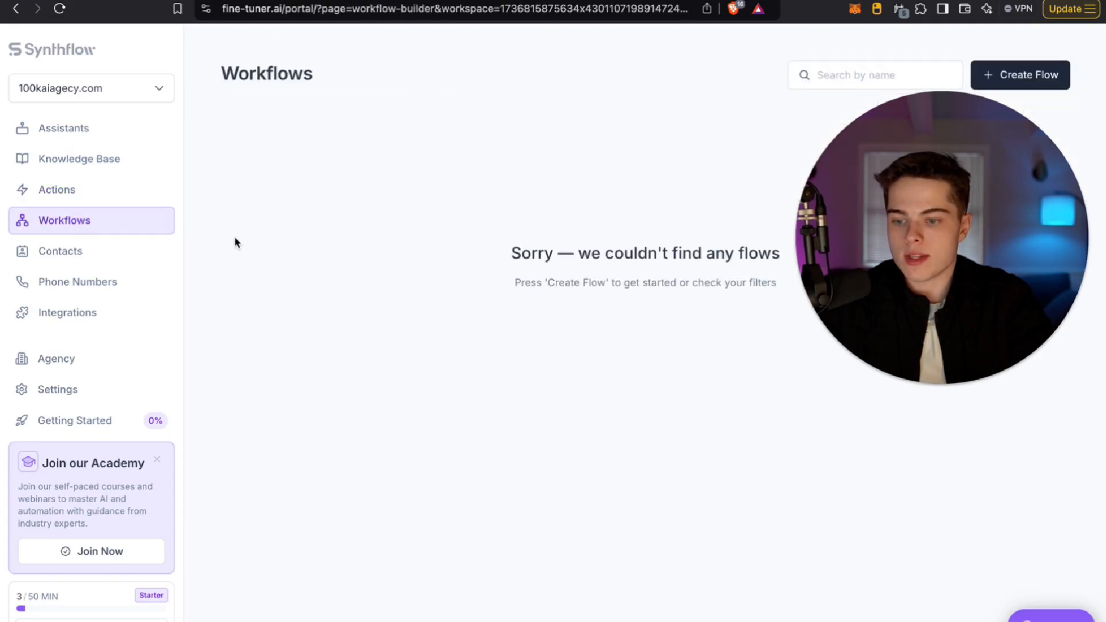
{"action": "left_click", "coordinate": [91, 287]}
{"action": "left_click", "coordinate": [29, 315]}
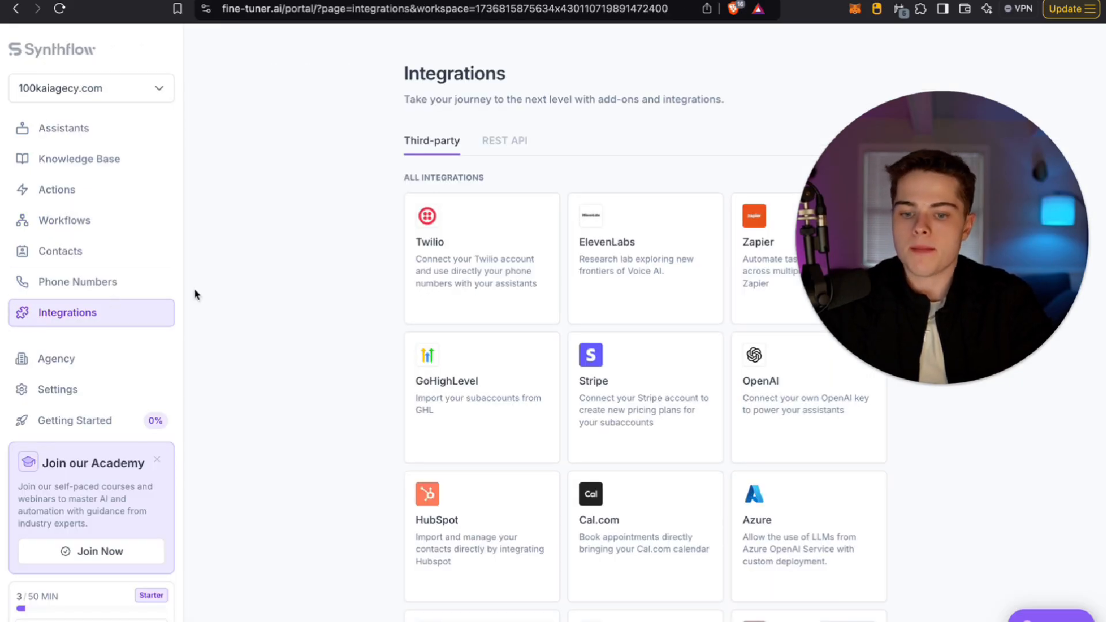
{"action": "scroll", "coordinate": [512, 227], "scroll_direction": "down", "scroll_amount": 3}
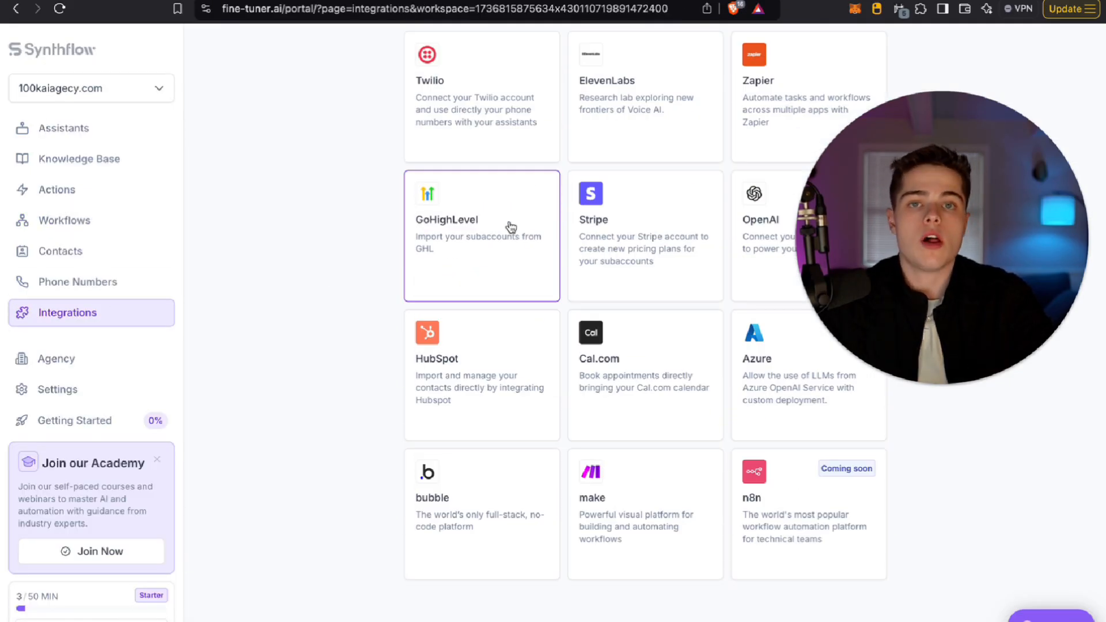
{"action": "left_click", "coordinate": [511, 226]}
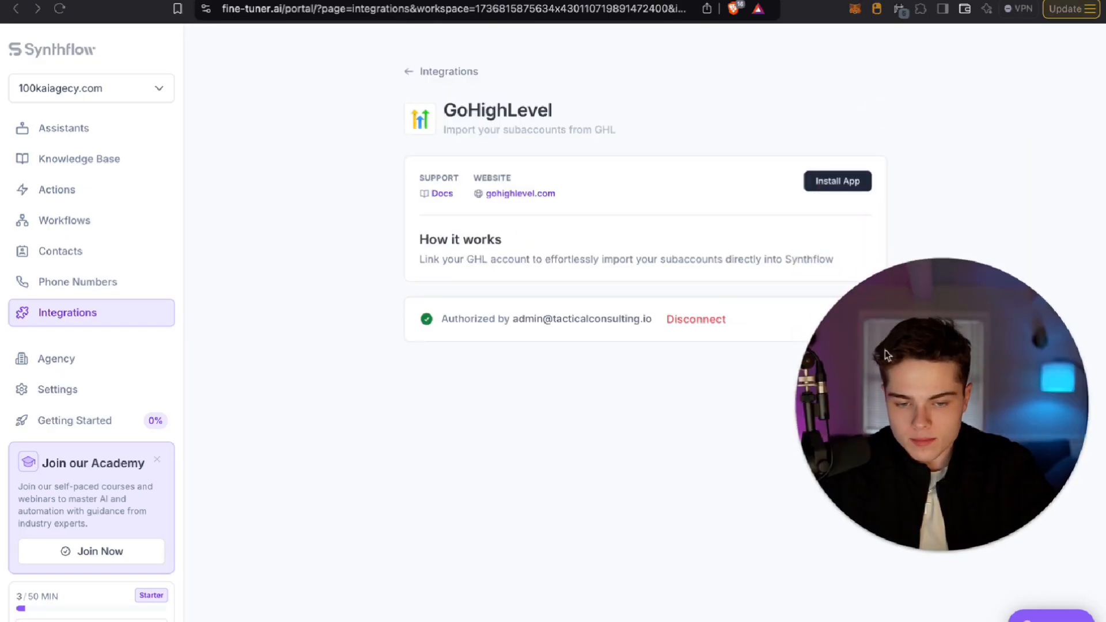
Start installing the Synthflow app in the GoHighLevel marketplace and sign in with the saved account e-mail and password
{"action": "left_click", "coordinate": [829, 192]}
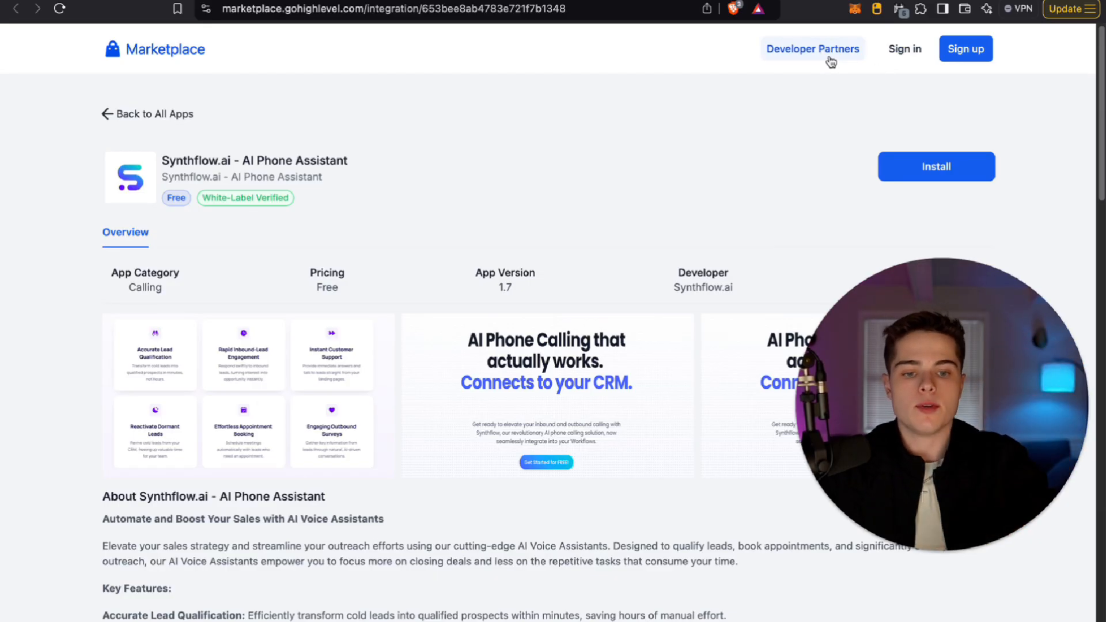
{"action": "left_click", "coordinate": [906, 51]}
{"action": "left_click", "coordinate": [474, 230]}
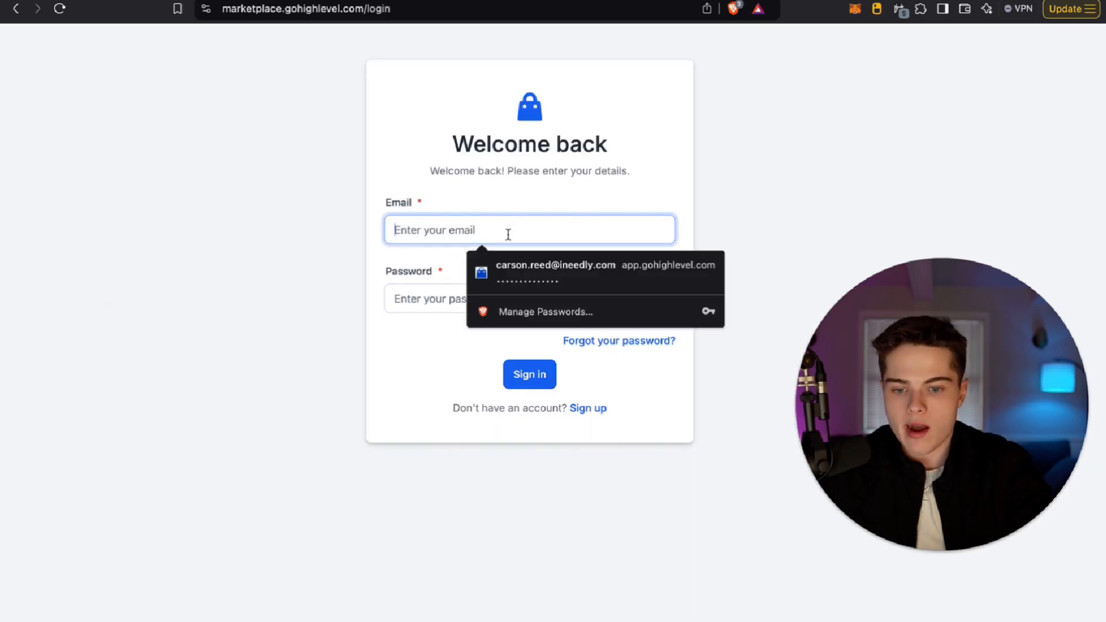
{"action": "left_click", "coordinate": [518, 264]}
{"action": "left_click", "coordinate": [546, 375]}
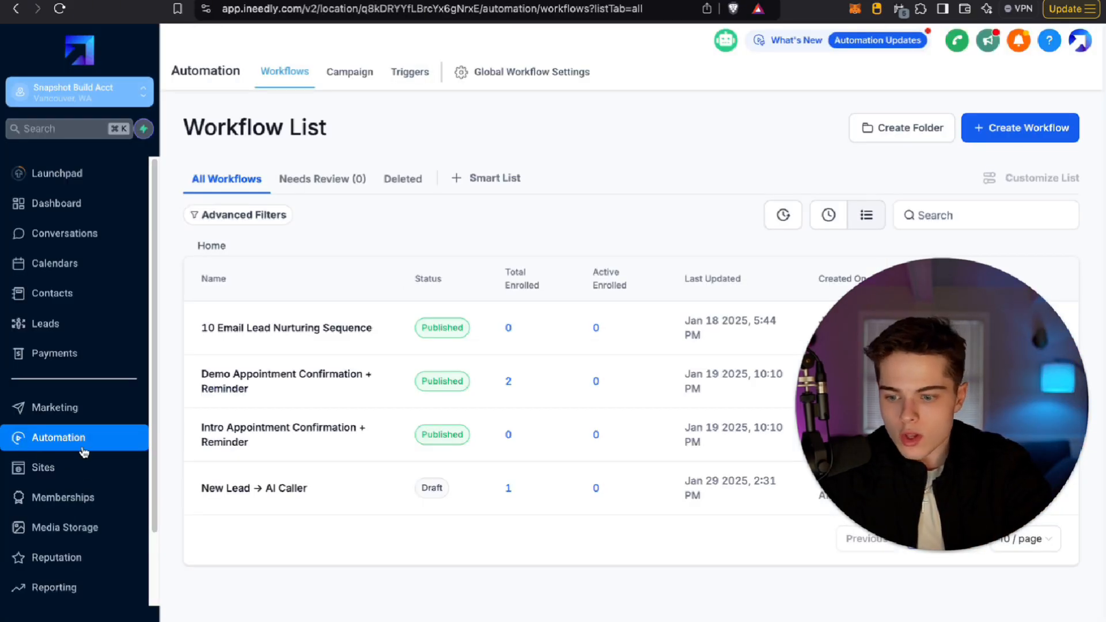
View the Voice AI assistants embedded in the GoHighLevel subaccount and return to its workflow list
{"action": "scroll", "coordinate": [86, 490], "scroll_direction": "down", "scroll_amount": 3}
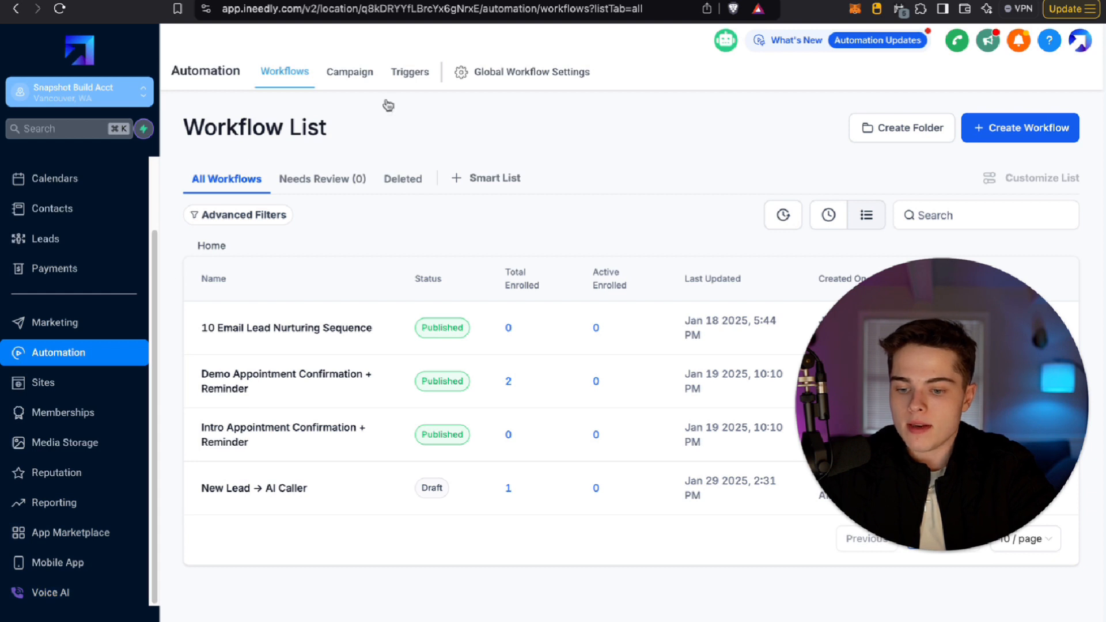
{"action": "left_click", "coordinate": [65, 594]}
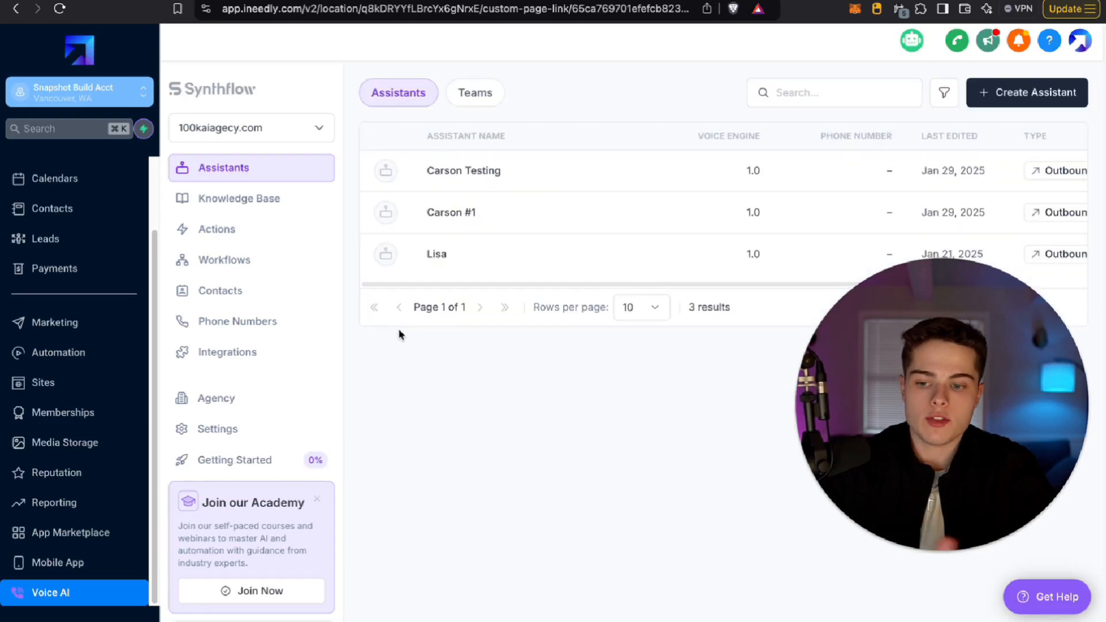
{"action": "left_click", "coordinate": [113, 351]}
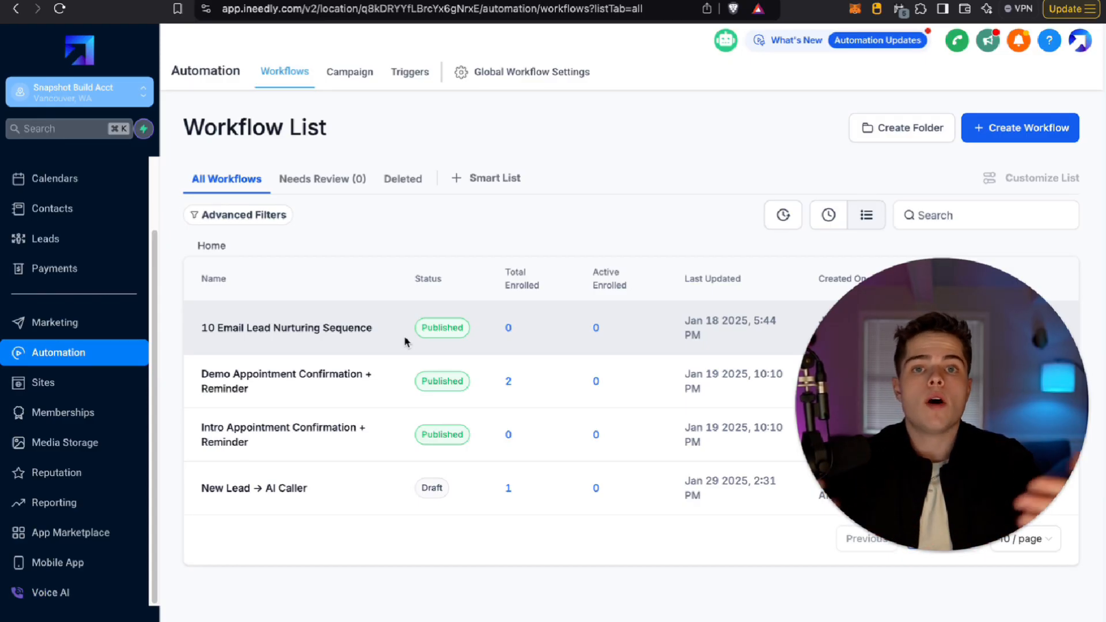
Open the New Lead → AI Caller workflow and examine the settings of its Facebook Lead Form Submitted trigger
{"action": "left_click", "coordinate": [254, 489]}
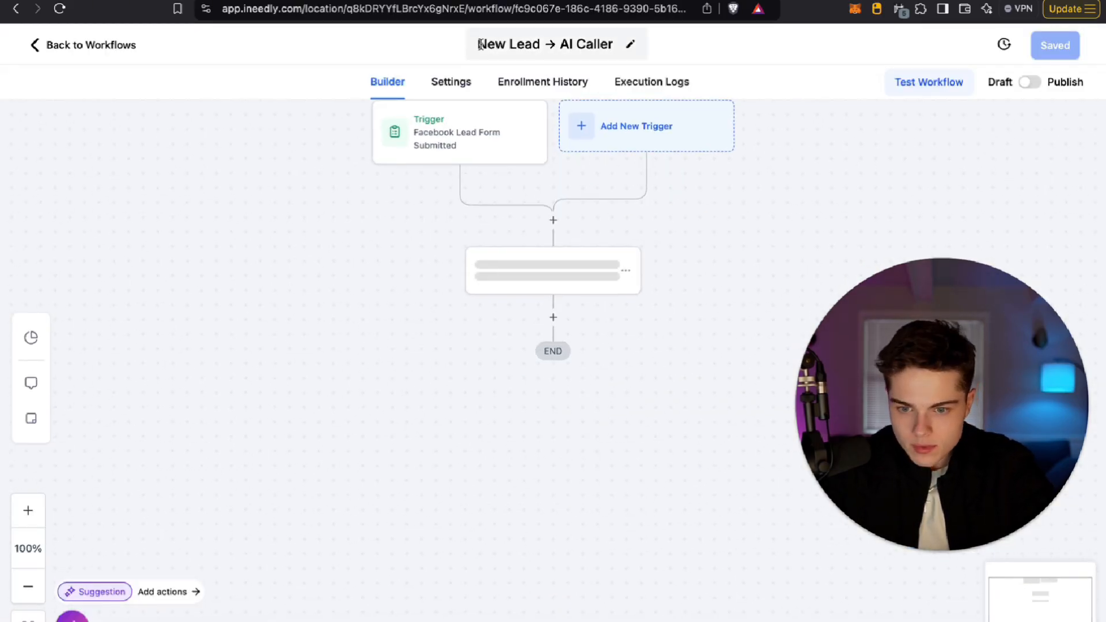
{"action": "left_click", "coordinate": [487, 41]}
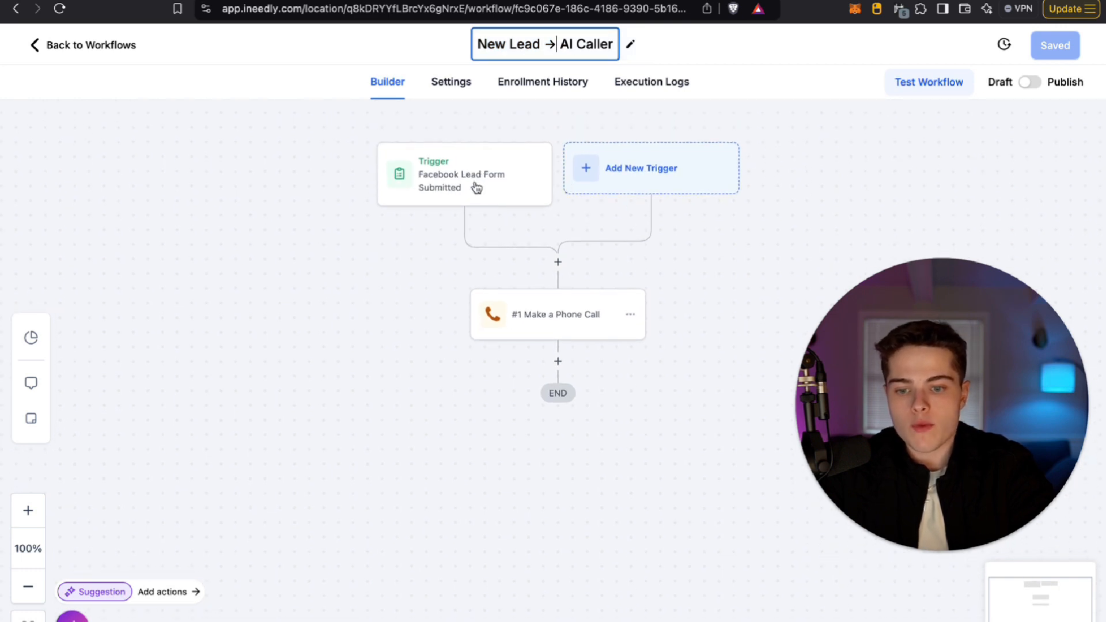
{"action": "left_click", "coordinate": [476, 188]}
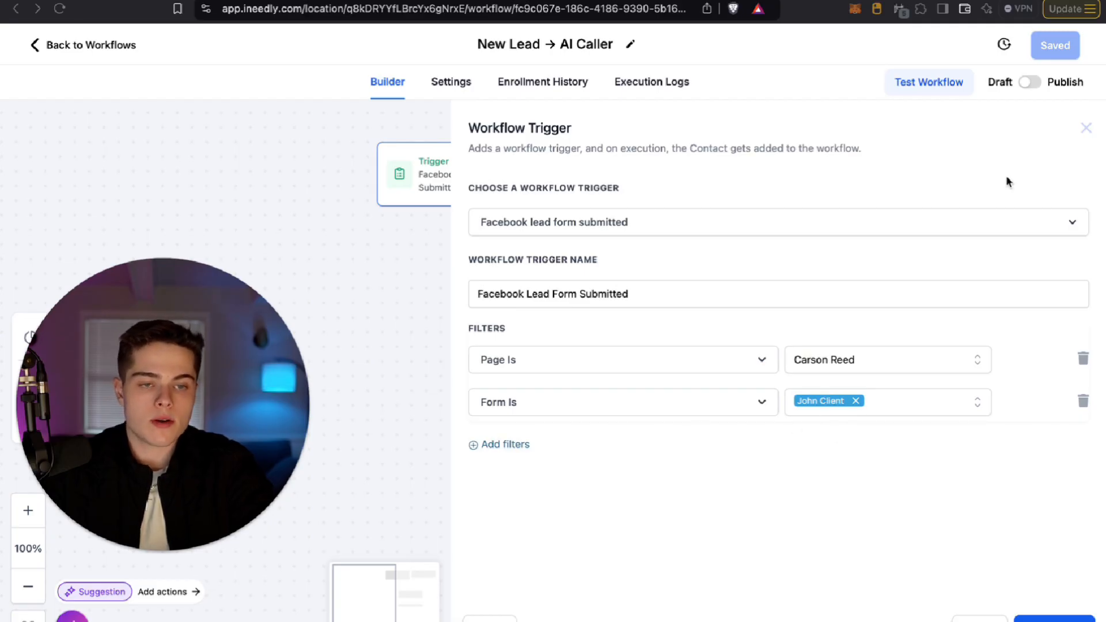
{"action": "left_click", "coordinate": [1083, 128]}
Review the triggers available for the New Lead → AI Caller workflow without adding one
{"action": "left_click", "coordinate": [581, 163]}
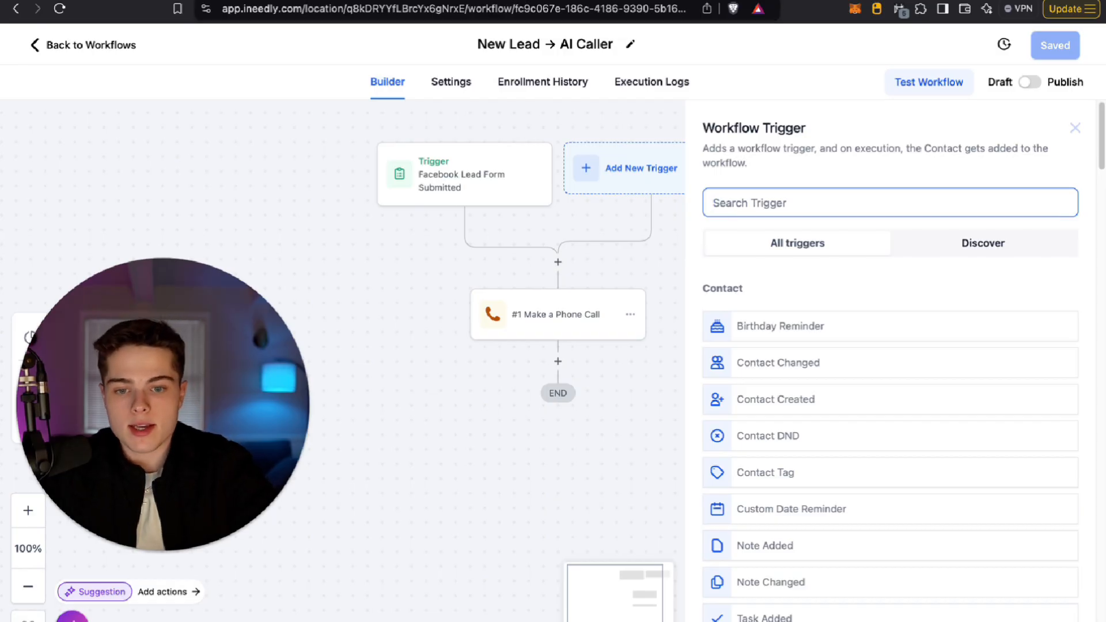
{"action": "left_click", "coordinate": [530, 0]}
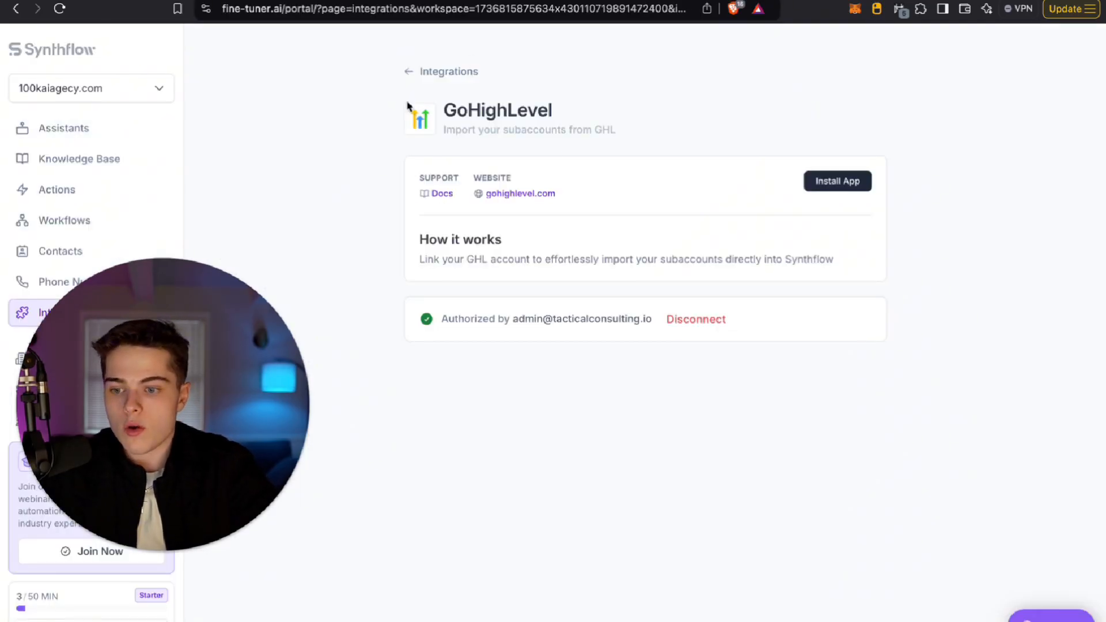
{"action": "left_click", "coordinate": [426, 1]}
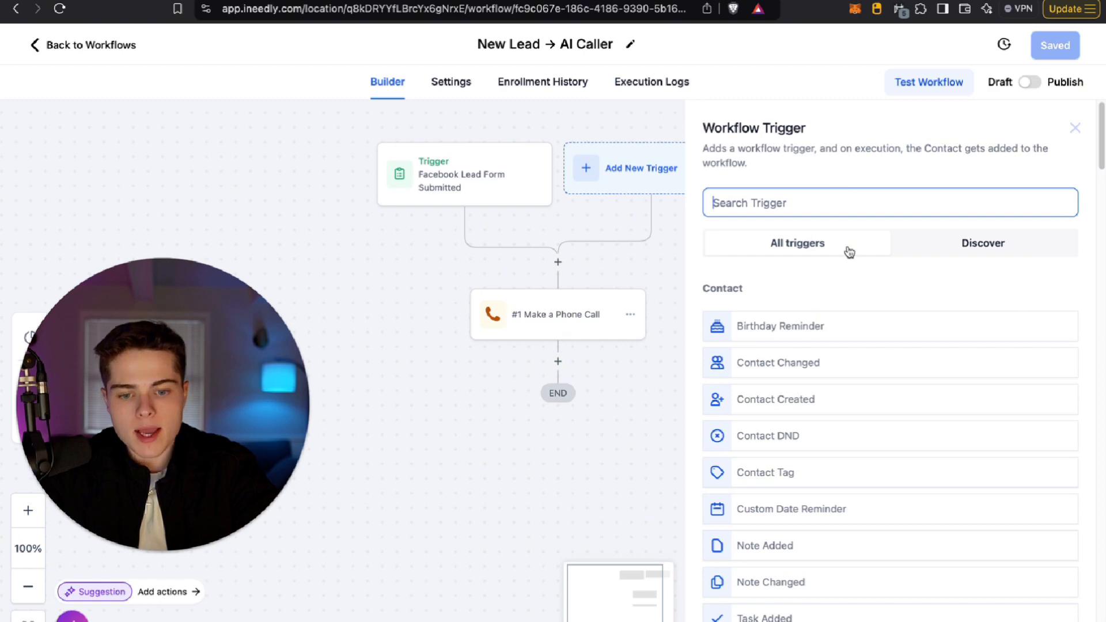
{"action": "scroll", "coordinate": [850, 252], "scroll_direction": "down", "scroll_amount": 15}
{"action": "scroll", "coordinate": [847, 247], "scroll_direction": "up", "scroll_amount": 15}
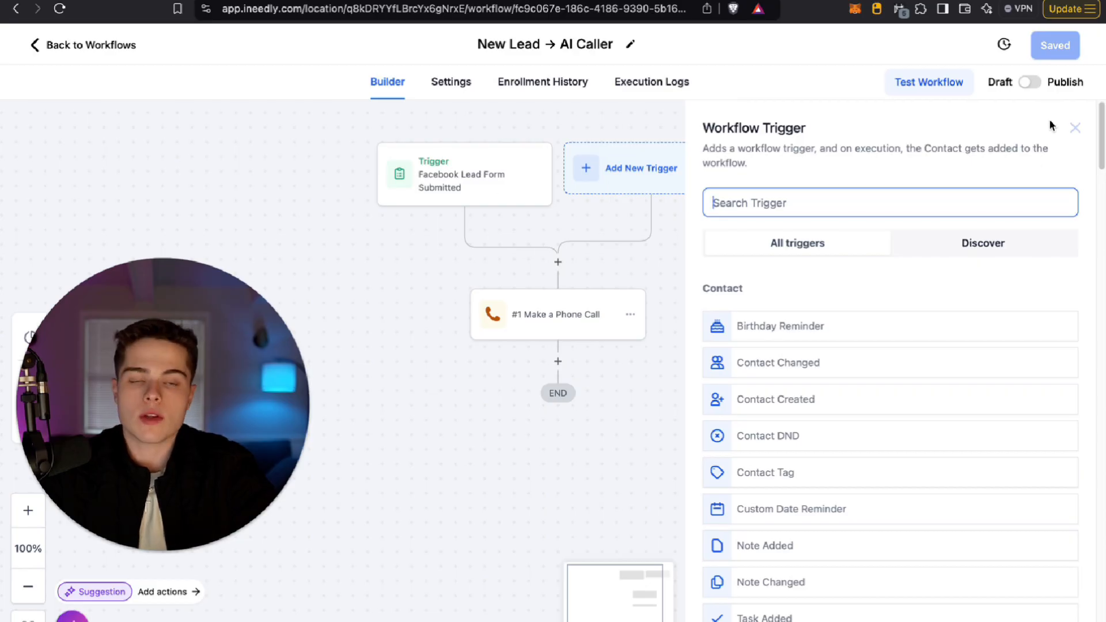
{"action": "left_click", "coordinate": [1071, 128]}
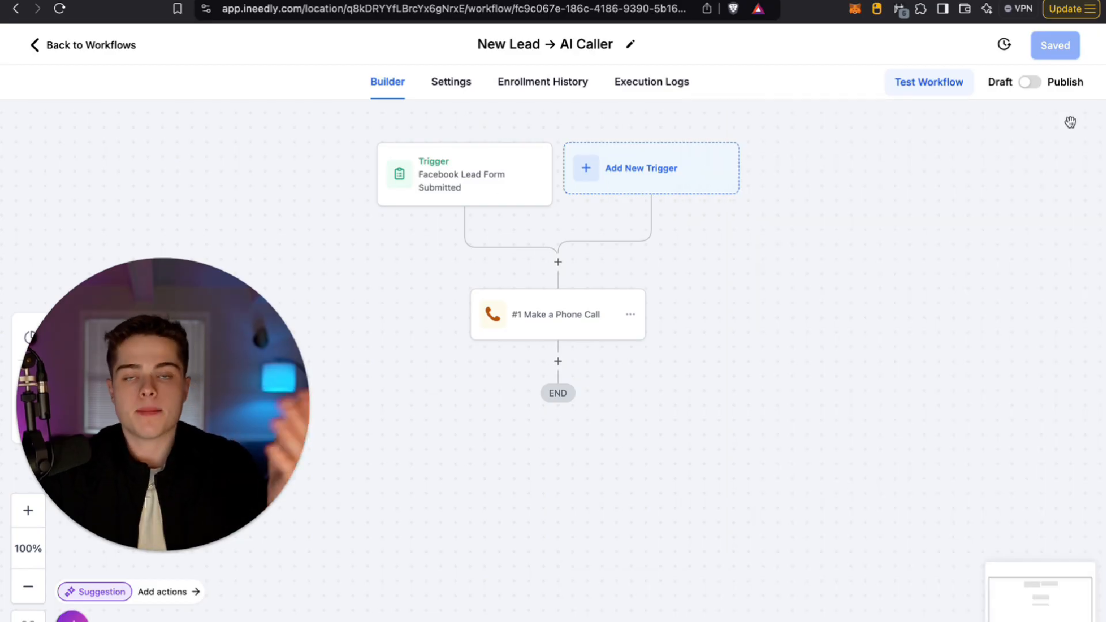
Examine the fields of the Synthflow.ai Make a Phone Call action without adding it, and open the workflow's existing call action
{"action": "left_click", "coordinate": [559, 264]}
{"action": "scroll", "coordinate": [882, 397], "scroll_direction": "down", "scroll_amount": 5}
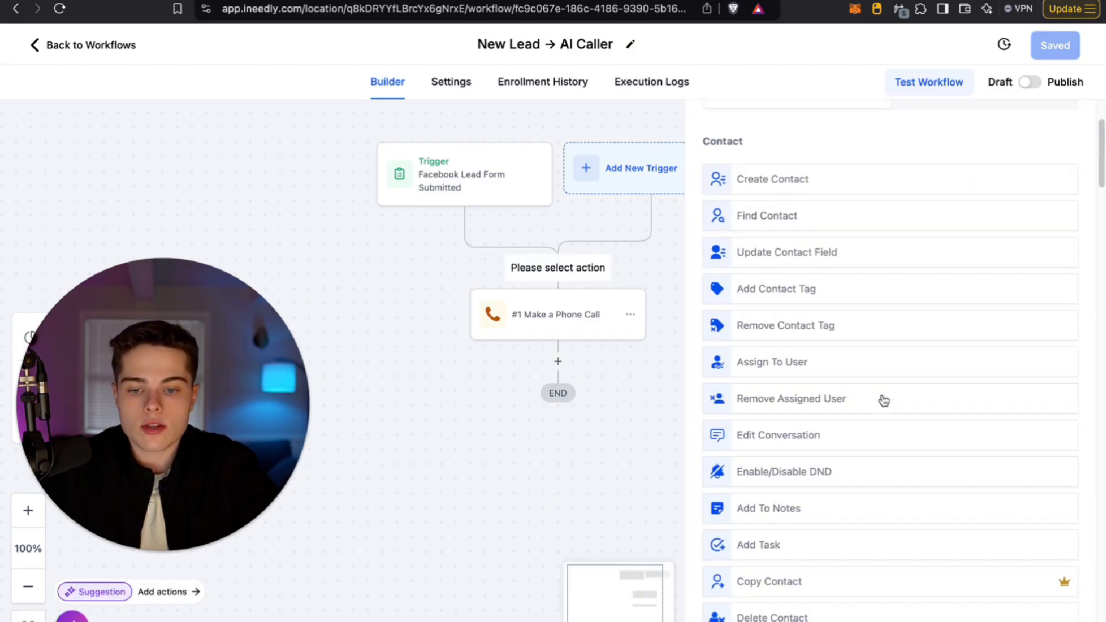
{"action": "scroll", "coordinate": [910, 519], "scroll_direction": "down", "scroll_amount": 20}
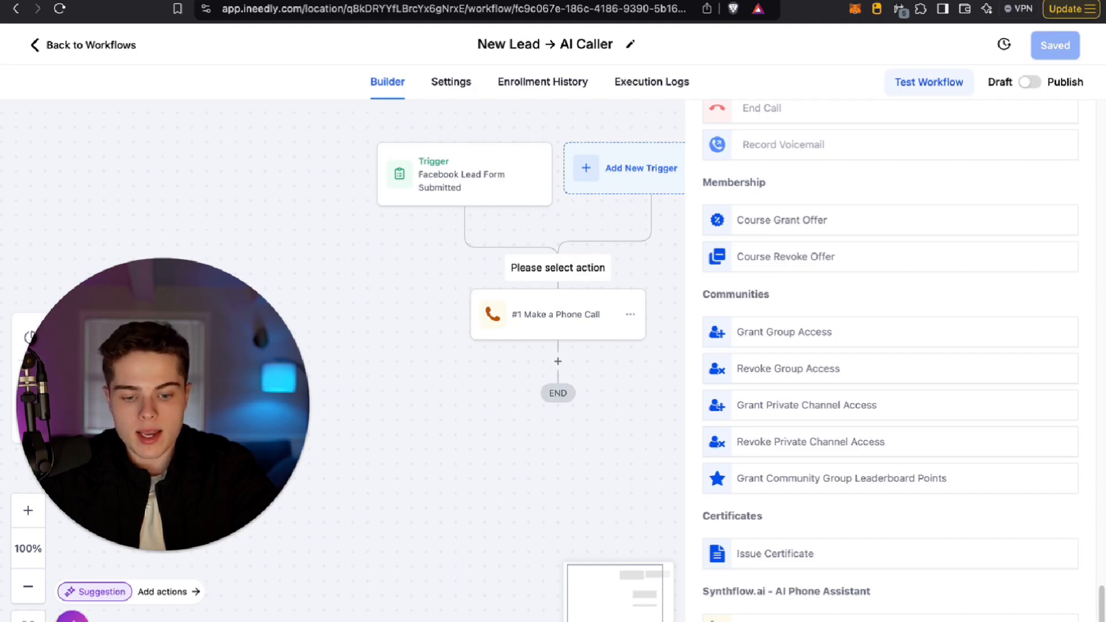
{"action": "left_click", "coordinate": [865, 620]}
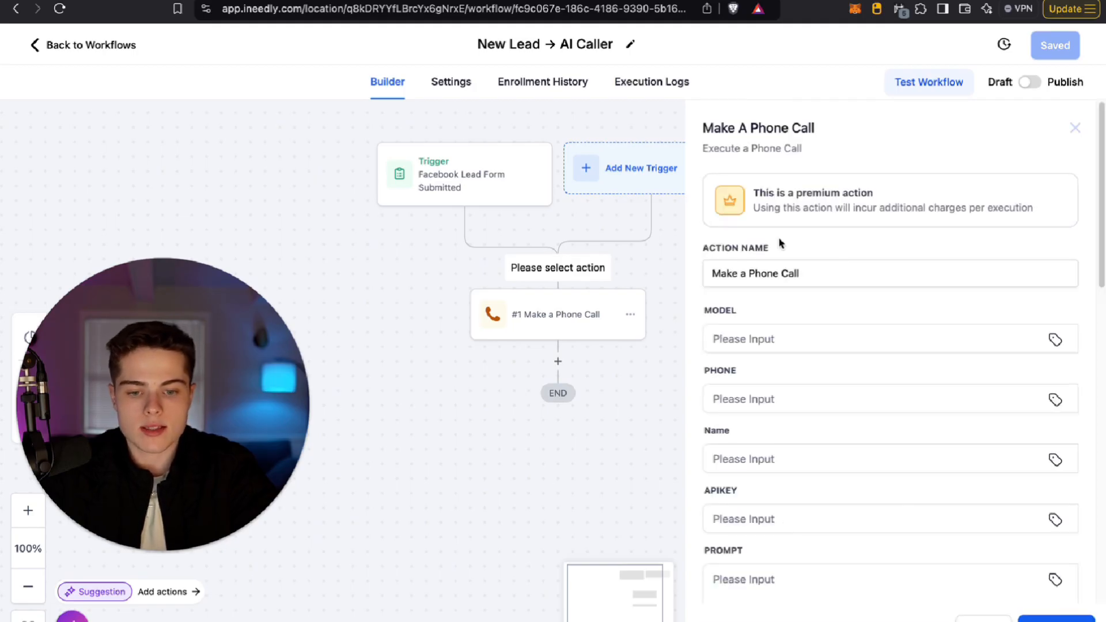
{"action": "left_click", "coordinate": [840, 387]}
{"action": "scroll", "coordinate": [840, 386], "scroll_direction": "down", "scroll_amount": 5}
{"action": "scroll", "coordinate": [839, 387], "scroll_direction": "up", "scroll_amount": 5}
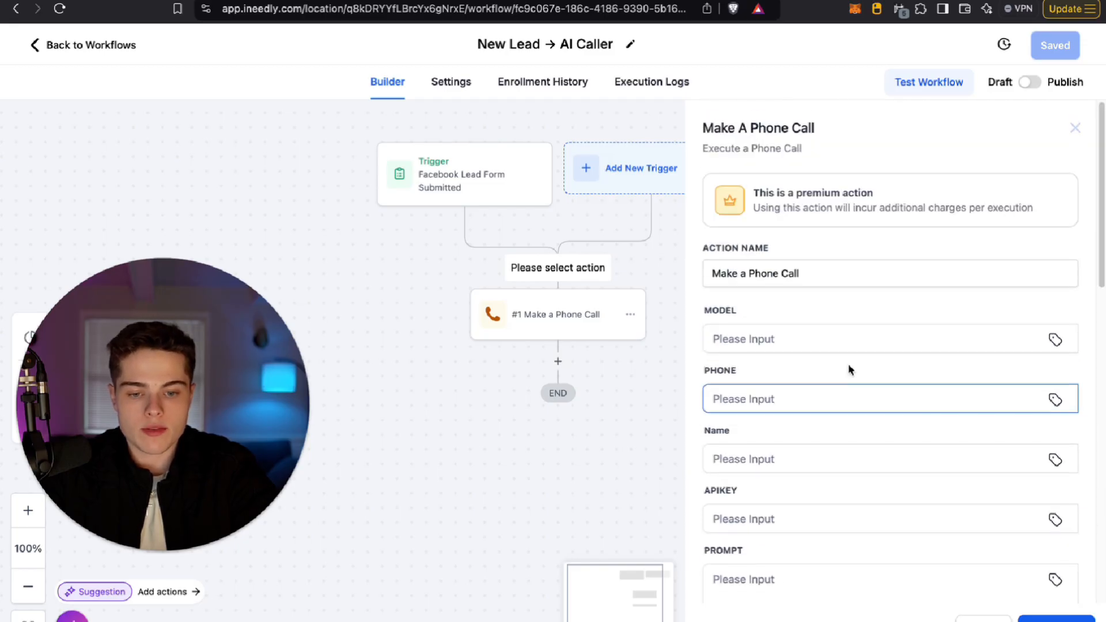
{"action": "left_click", "coordinate": [1071, 127]}
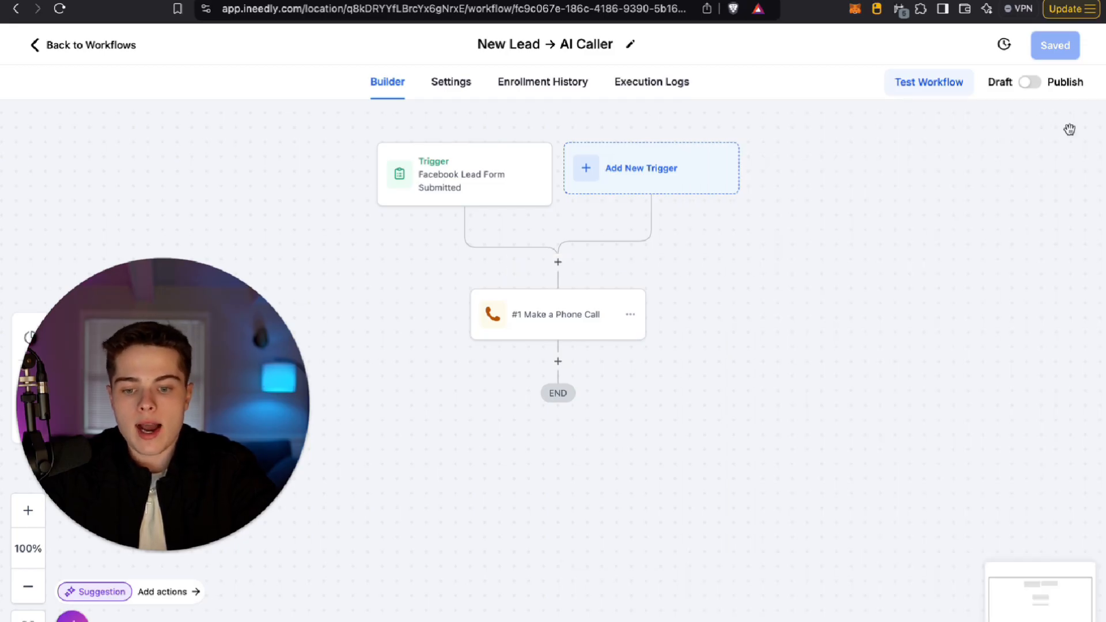
{"action": "left_click", "coordinate": [553, 321]}
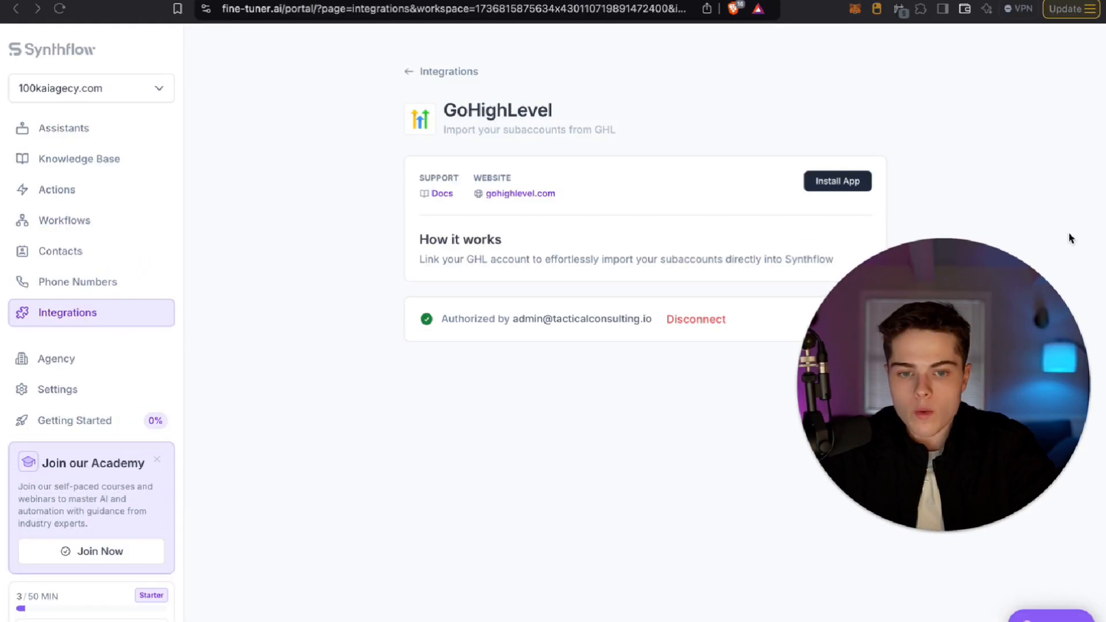
Switch to the Synthflow documentation and view the Outbound GoHighLevel guide
{"action": "left_click", "coordinate": [763, 1]}
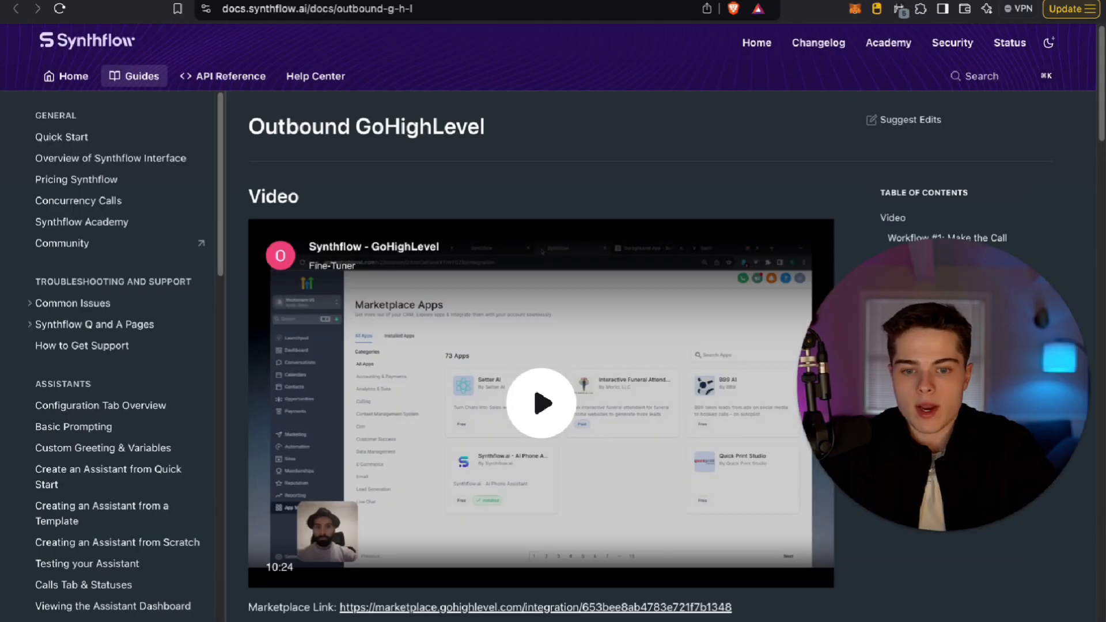
{"action": "scroll", "coordinate": [603, 499], "scroll_direction": "down", "scroll_amount": 3}
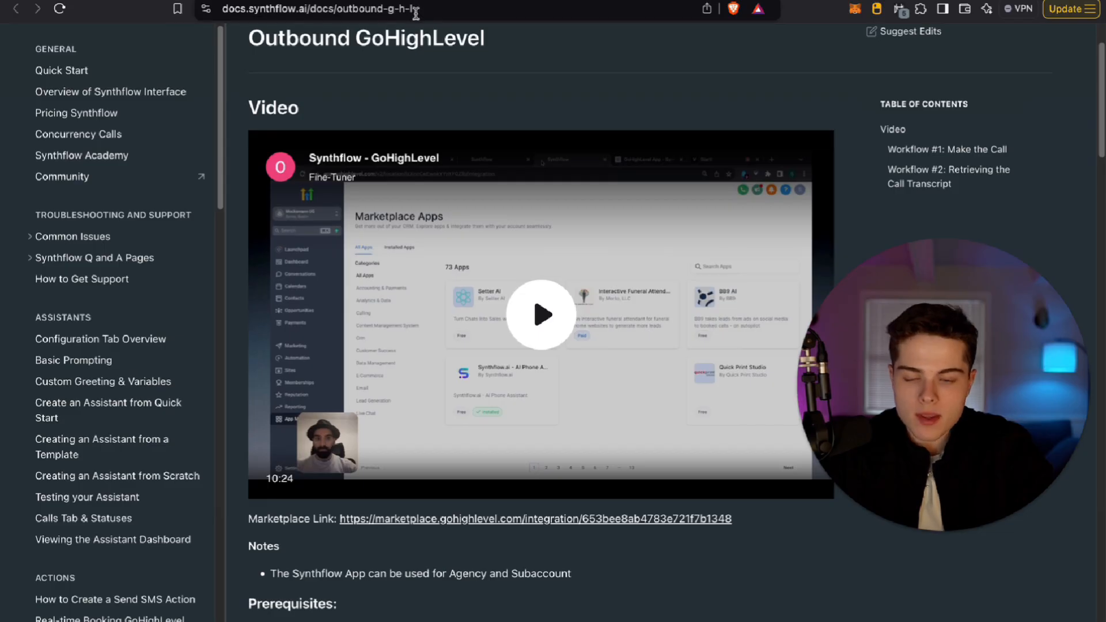
Skim the Outbound GoHighLevel guide, and switch to Synthflow to examine the testing assistant's Deployment settings for GoHighLevel
{"action": "scroll", "coordinate": [612, 438], "scroll_direction": "down", "scroll_amount": 7}
{"action": "scroll", "coordinate": [613, 438], "scroll_direction": "up", "scroll_amount": 9}
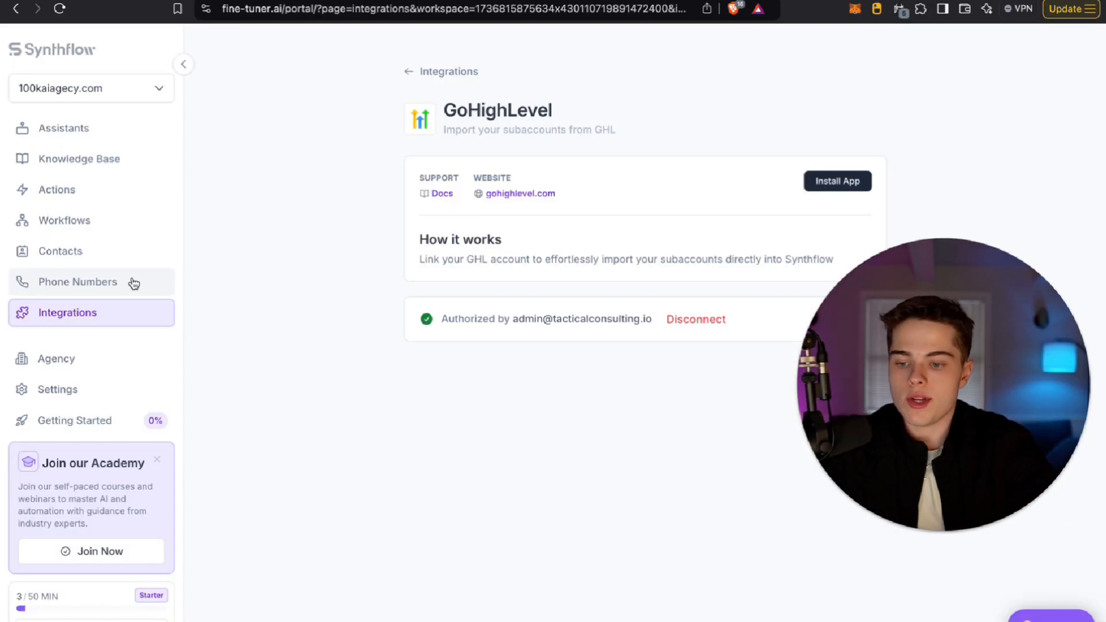
{"action": "left_click", "coordinate": [112, 137]}
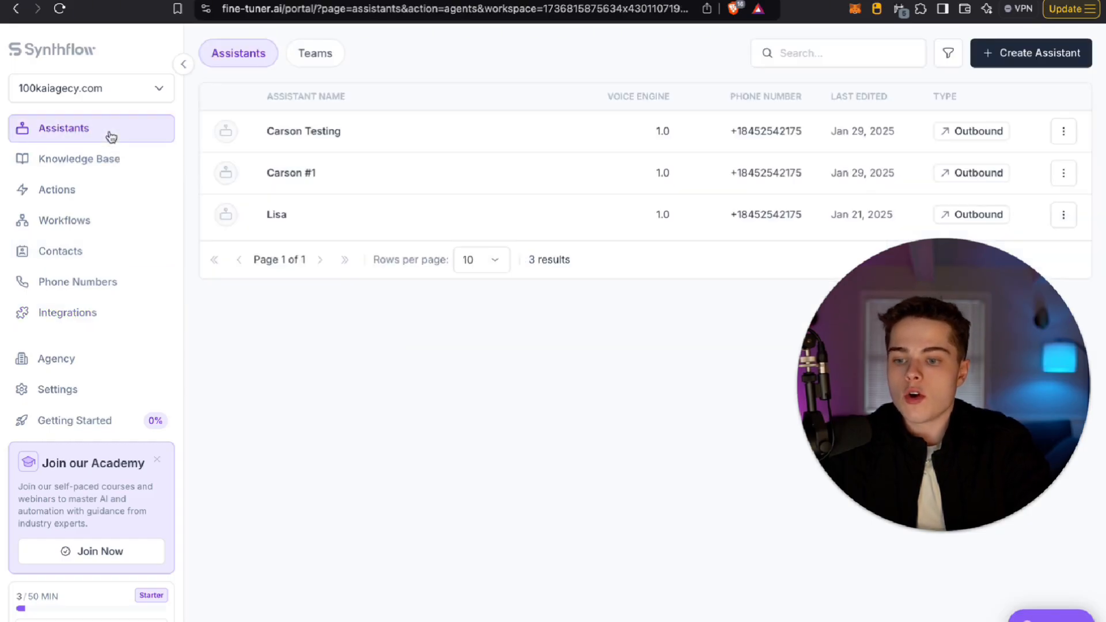
{"action": "left_click", "coordinate": [332, 131]}
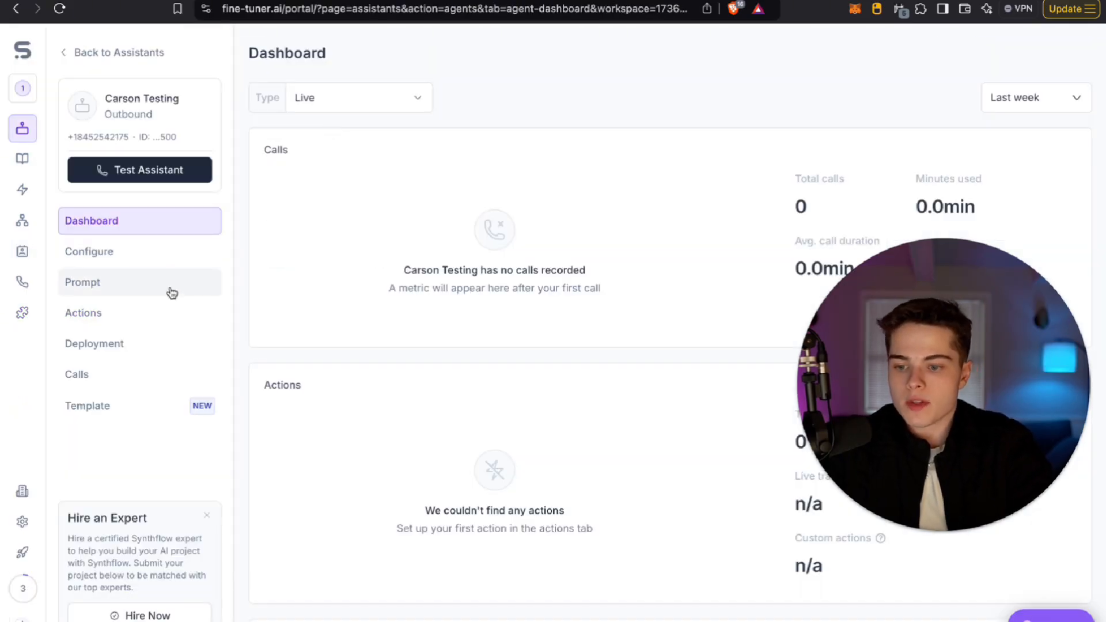
{"action": "left_click", "coordinate": [147, 340]}
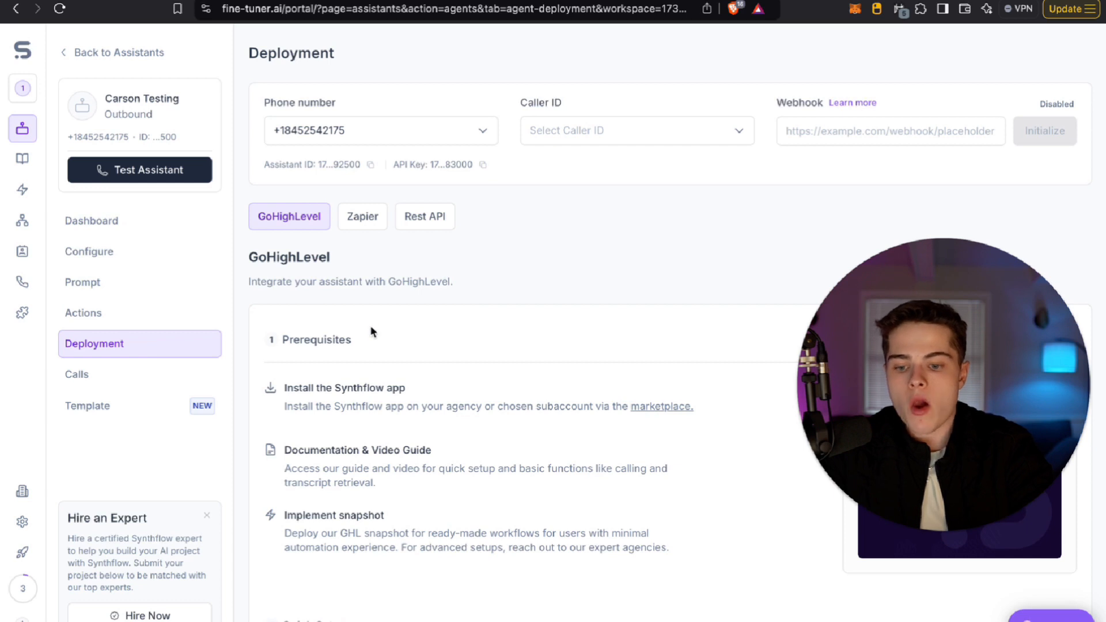
{"action": "scroll", "coordinate": [448, 346], "scroll_direction": "down", "scroll_amount": 1}
{"action": "scroll", "coordinate": [448, 346], "scroll_direction": "up", "scroll_amount": 1}
{"action": "scroll", "coordinate": [477, 612], "scroll_direction": "down", "scroll_amount": 1}
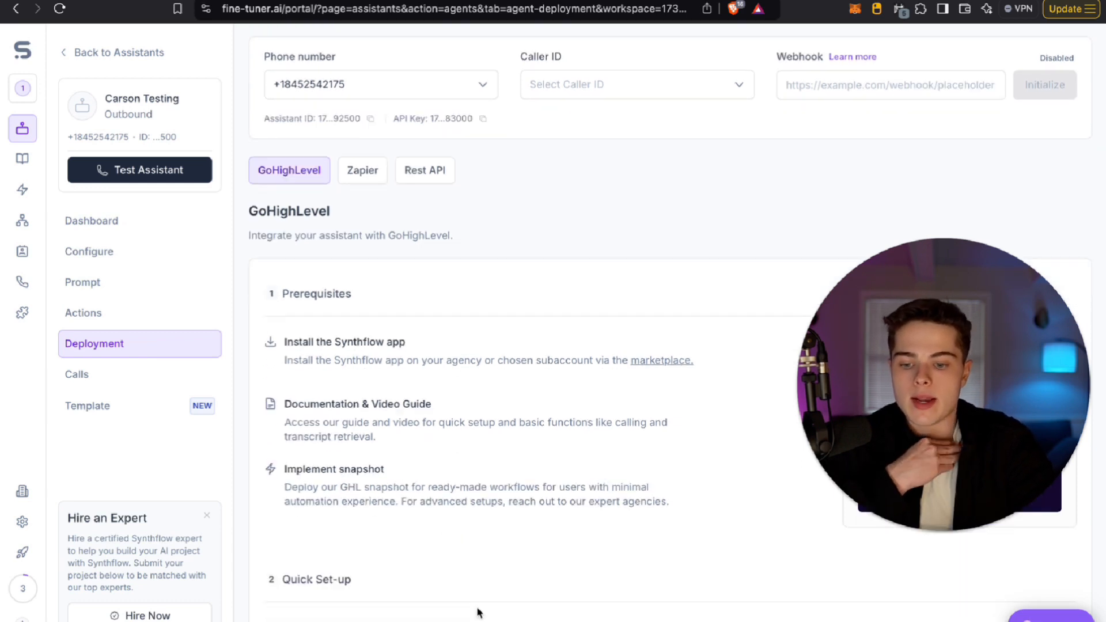
{"action": "scroll", "coordinate": [477, 612], "scroll_direction": "down", "scroll_amount": 3}
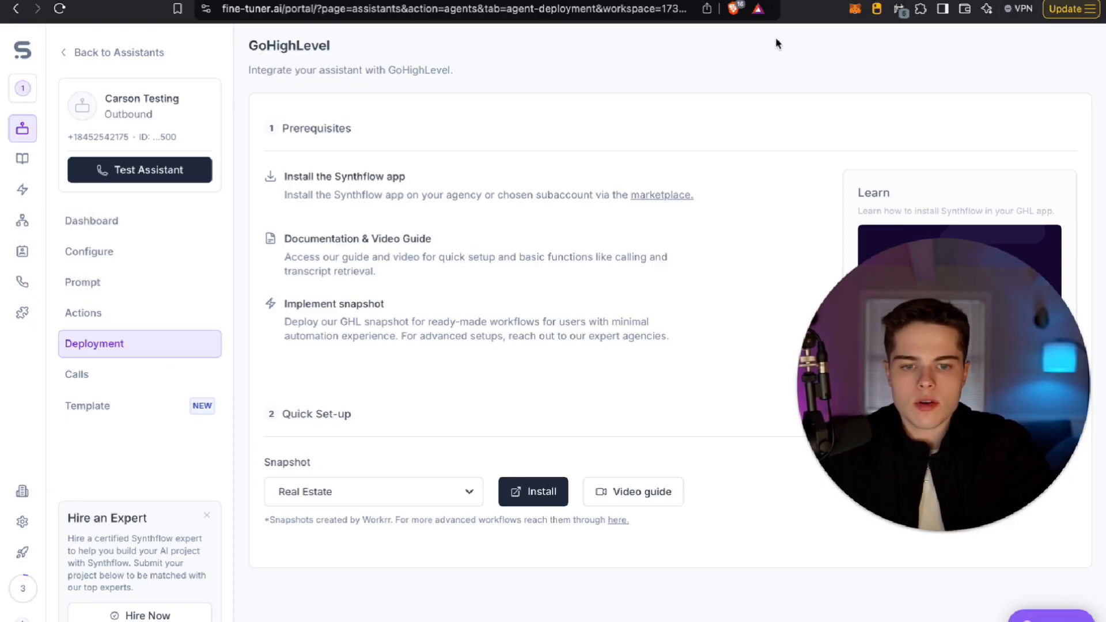
{"action": "scroll", "coordinate": [192, 232], "scroll_direction": "up", "scroll_amount": 4}
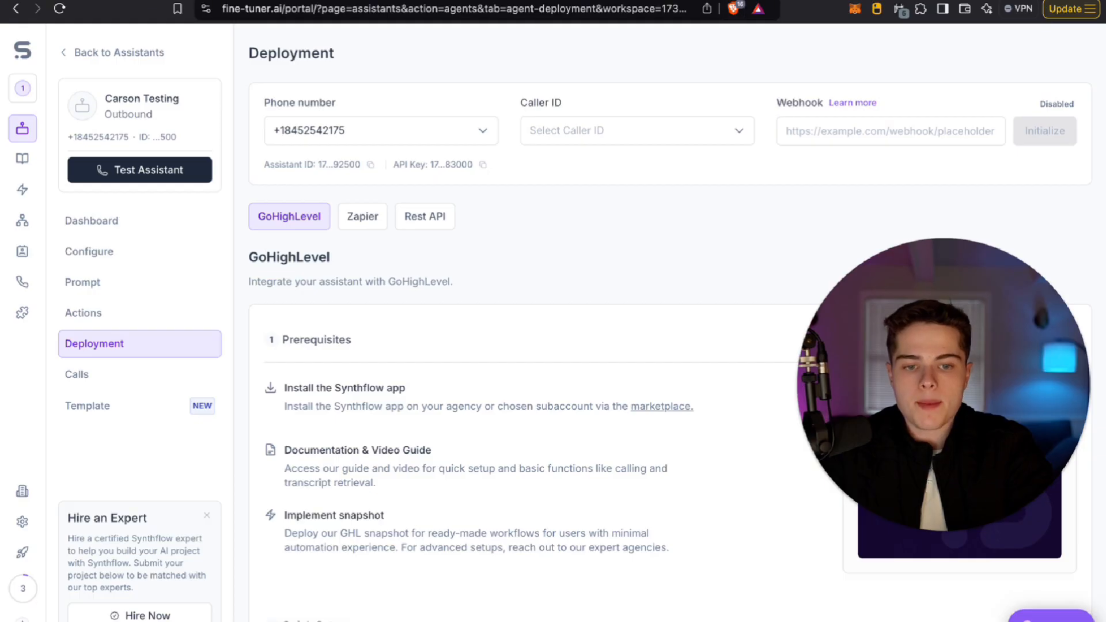
Switch to the New Lead → AI Caller workflow and examine the Model and API key fields of its Make a Phone Call action
{"action": "left_click", "coordinate": [708, 1]}
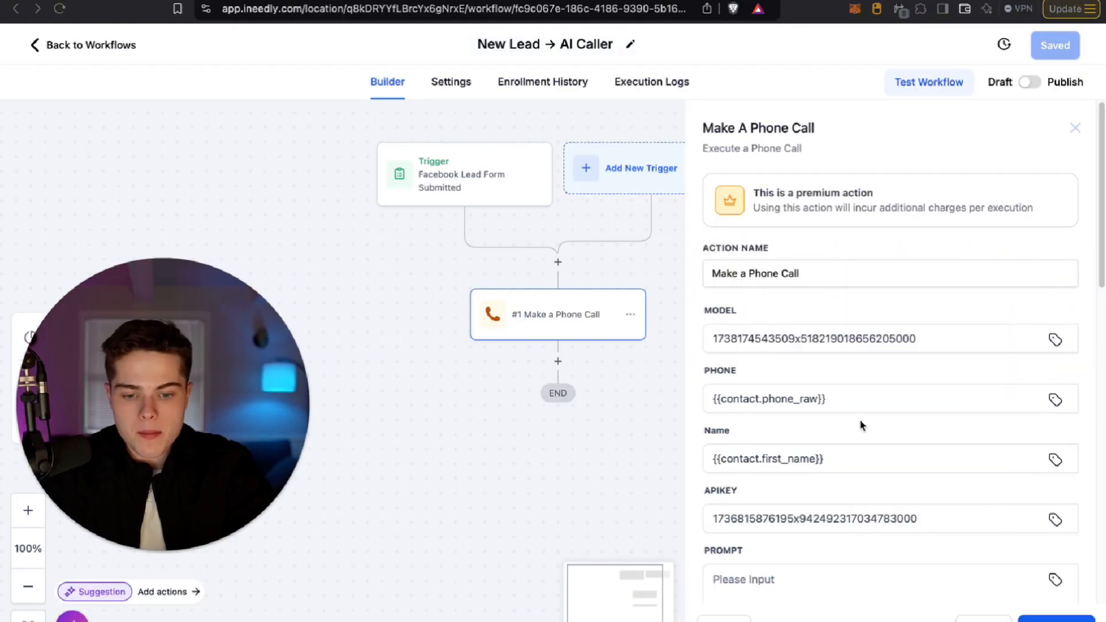
{"action": "scroll", "coordinate": [862, 425], "scroll_direction": "down", "scroll_amount": 2}
{"action": "scroll", "coordinate": [863, 425], "scroll_direction": "up", "scroll_amount": 1}
{"action": "double_click", "coordinate": [792, 281]}
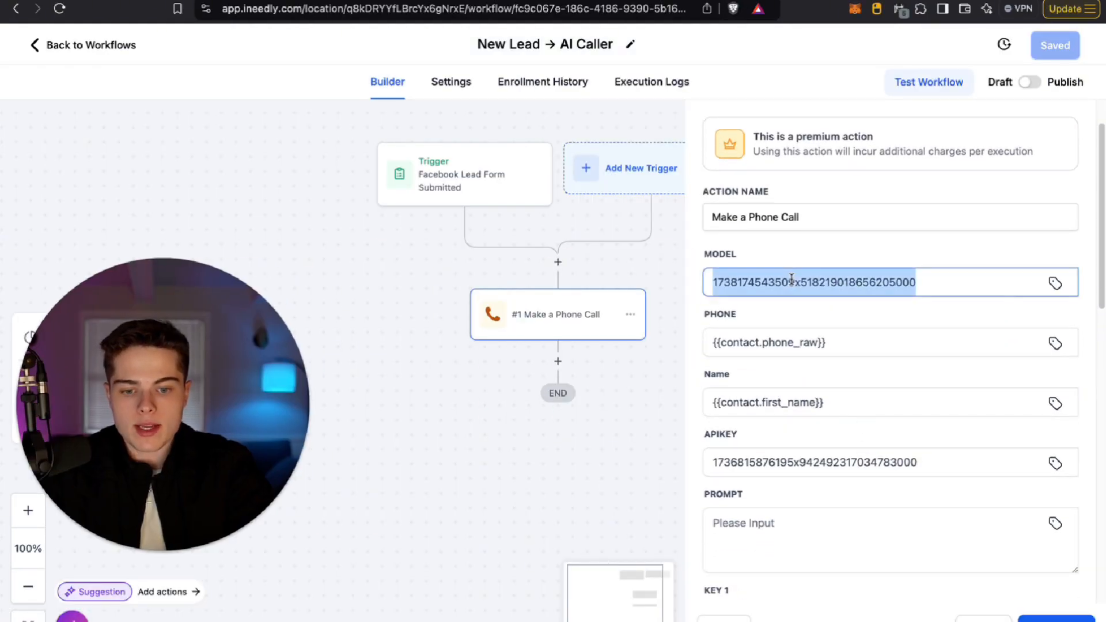
{"action": "left_click", "coordinate": [616, 1]}
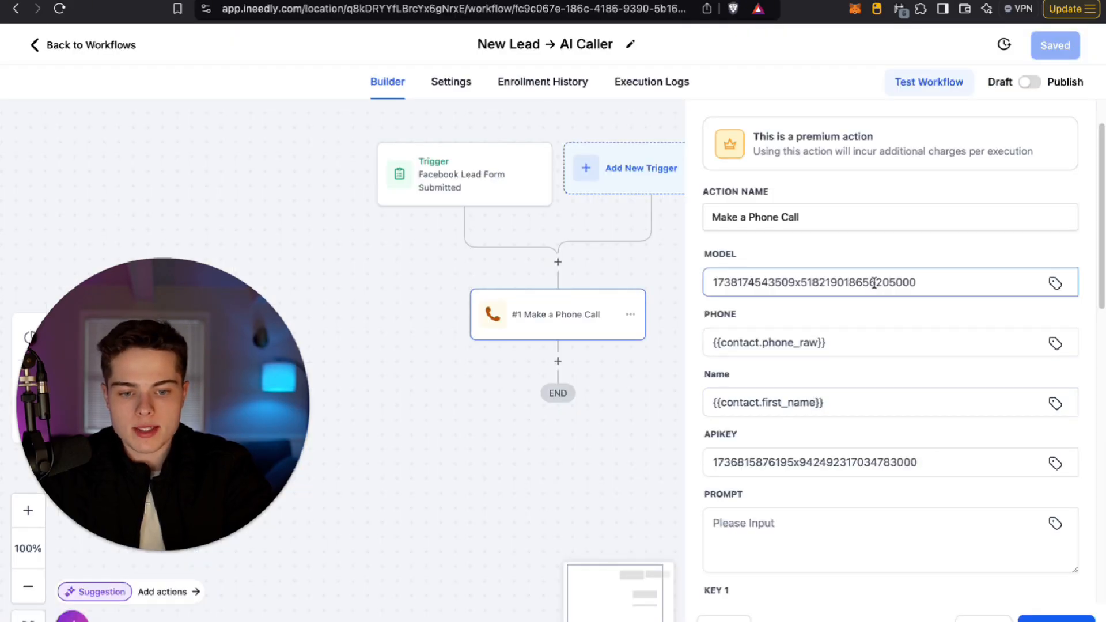
{"action": "triple_click", "coordinate": [874, 283]}
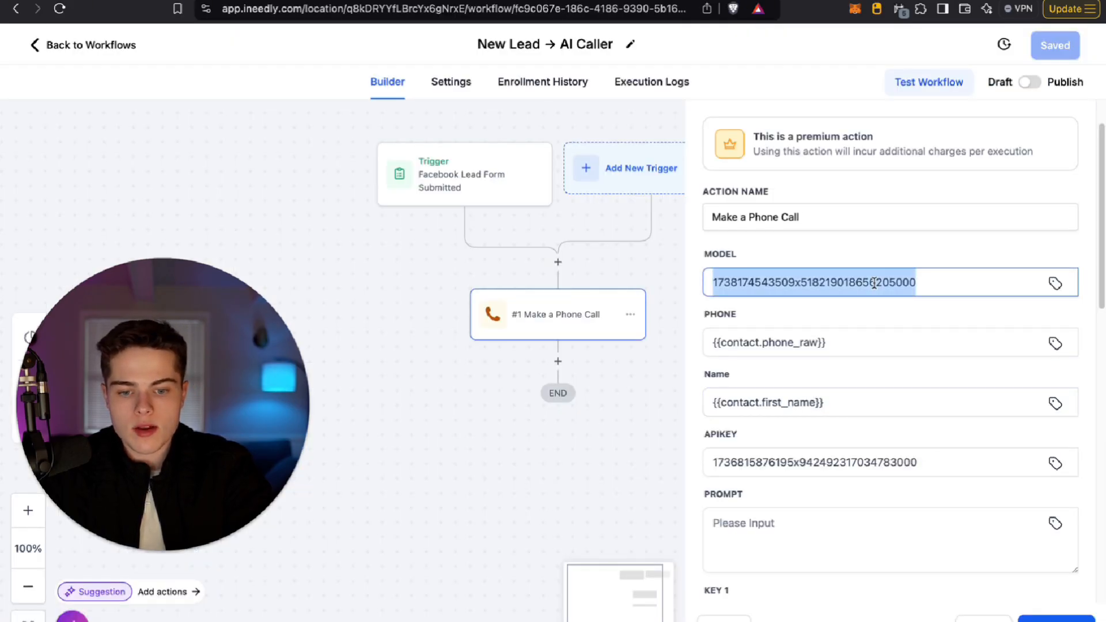
{"action": "left_click", "coordinate": [874, 282]}
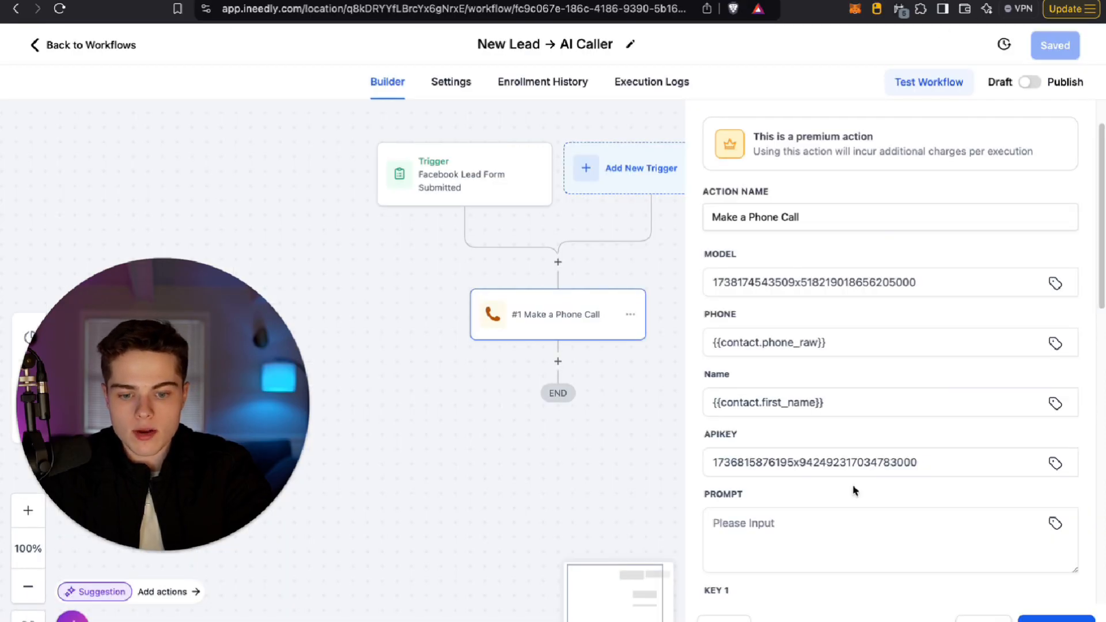
{"action": "left_click", "coordinate": [765, 462]}
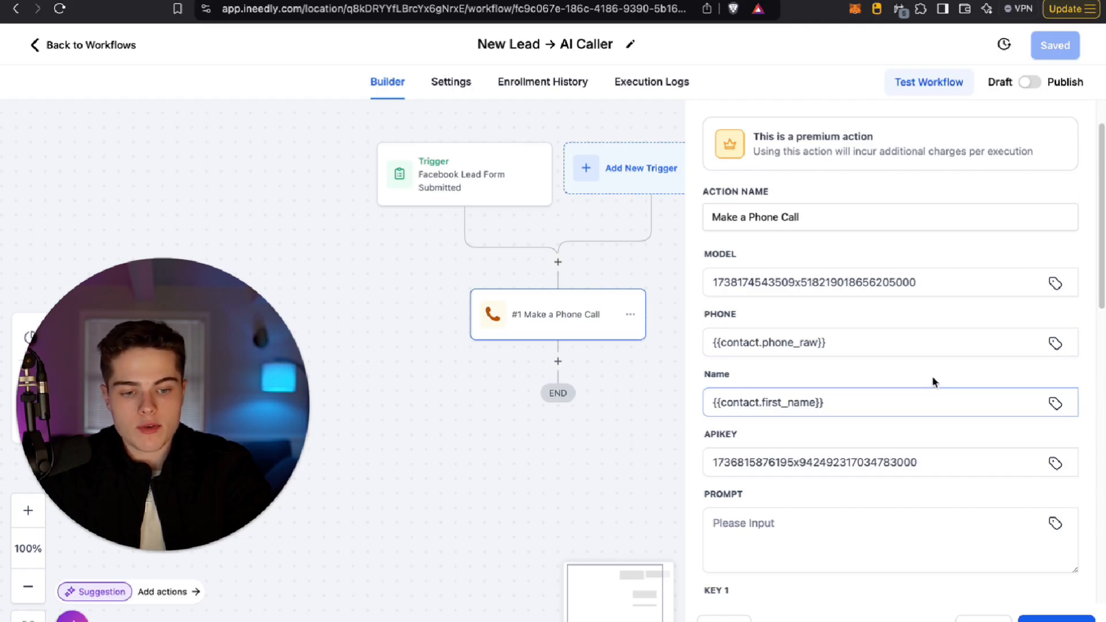
Review the contact values available for the call action's Phone and Name fields without changing either field
{"action": "left_click", "coordinate": [1055, 343]}
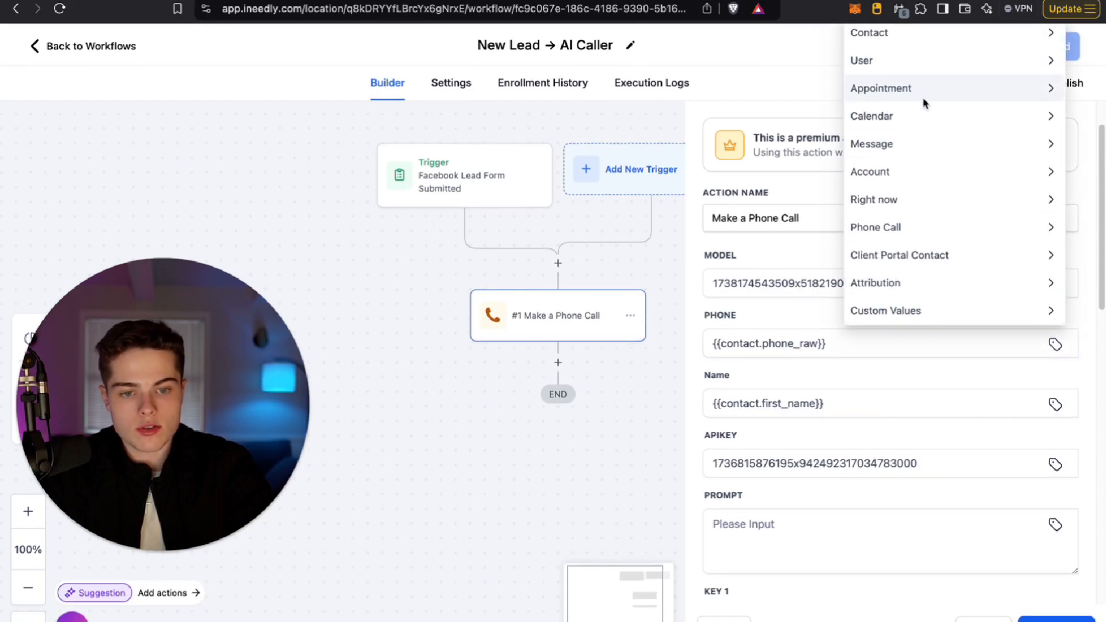
{"action": "left_click", "coordinate": [896, 34]}
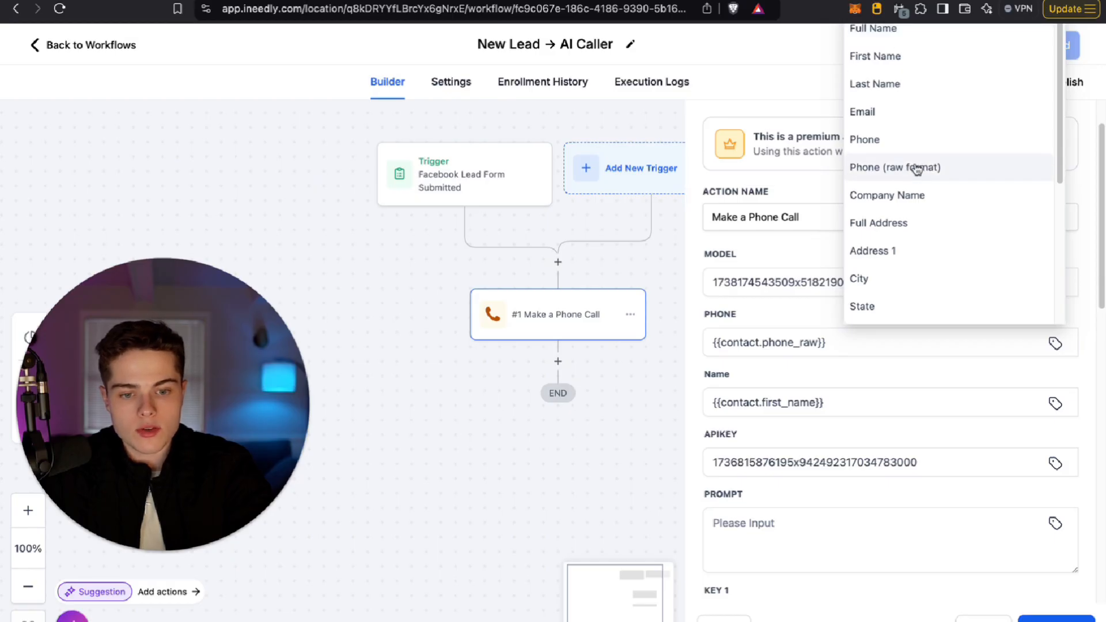
{"action": "left_click", "coordinate": [1056, 403]}
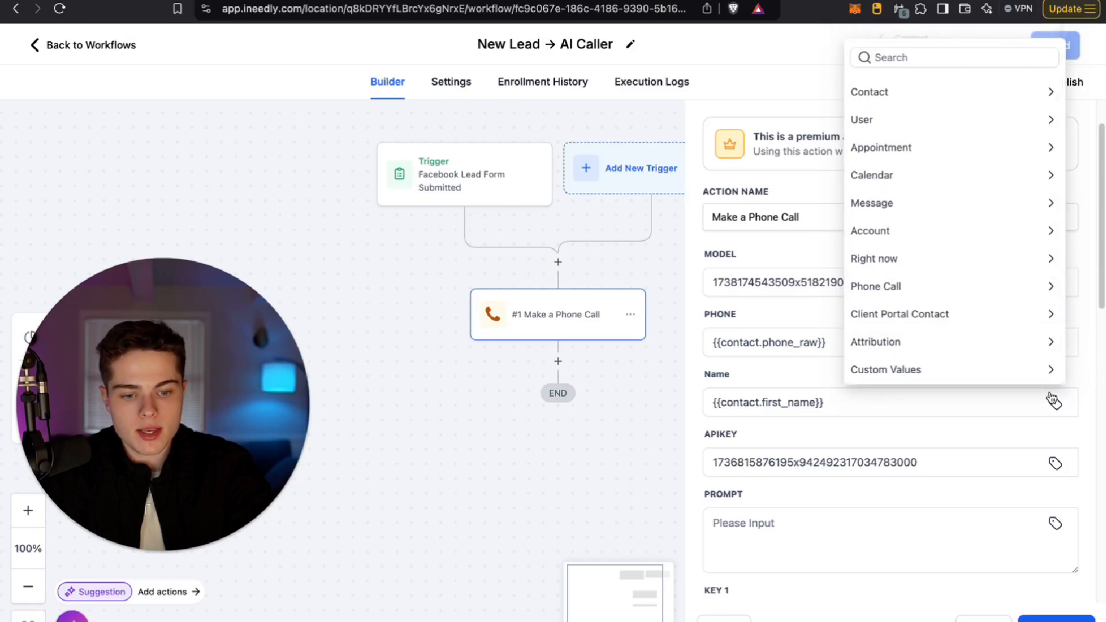
{"action": "left_click", "coordinate": [915, 90]}
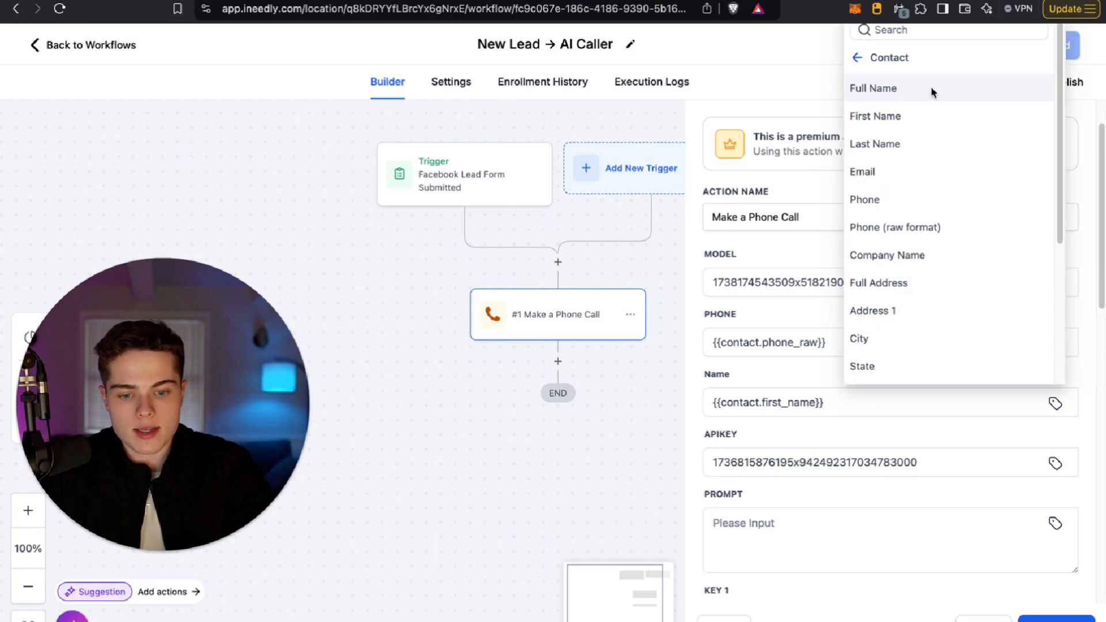
{"action": "left_click", "coordinate": [754, 382]}
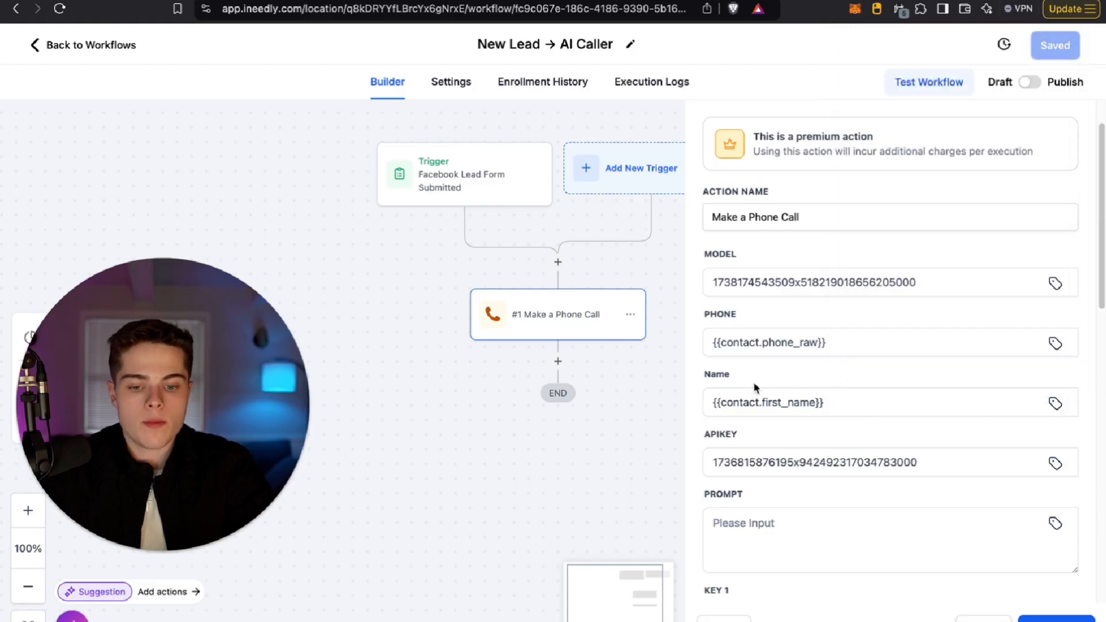
{"action": "left_click", "coordinate": [758, 407]}
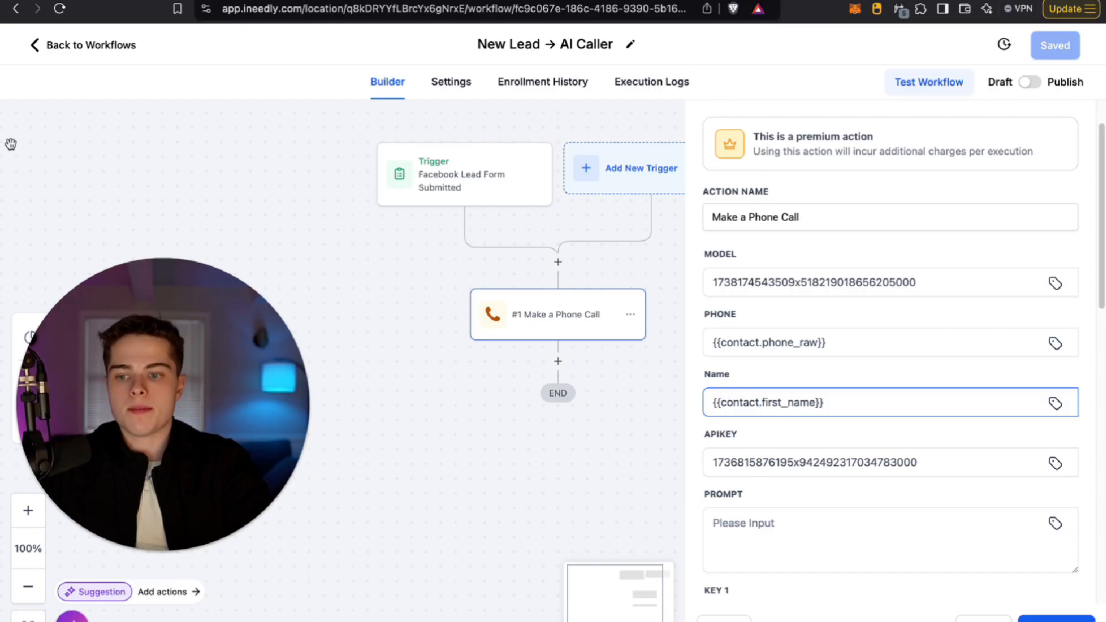
{"action": "left_click_drag", "start_coordinate": [242, 376], "coordinate": [138, 420]}
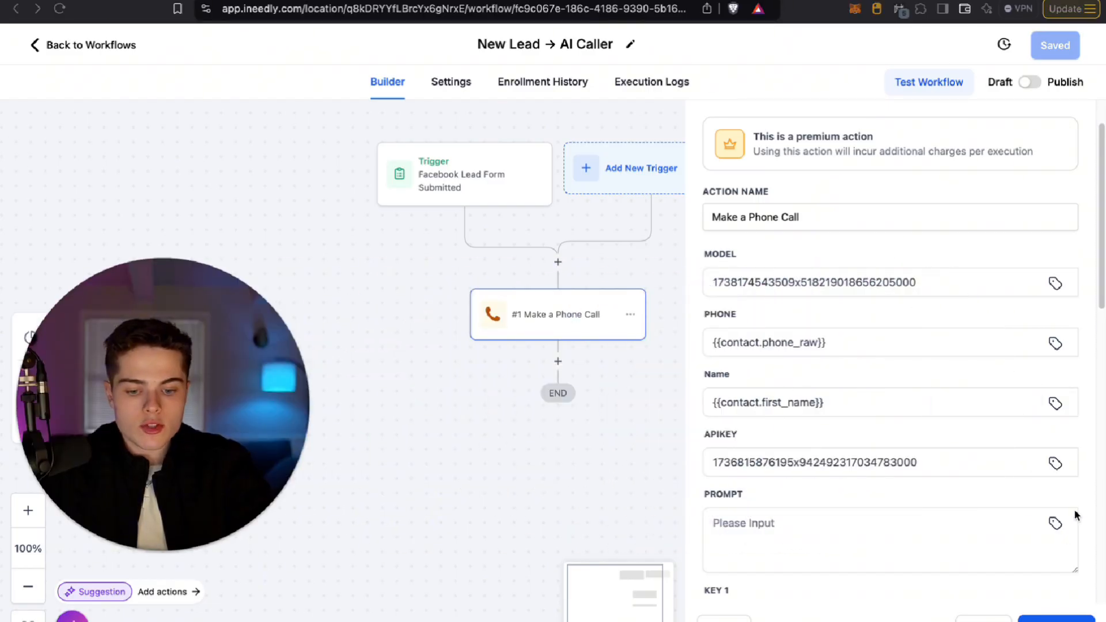
Save the Make a Phone Call action and publish the New Lead → AI Caller workflow
{"action": "left_click", "coordinate": [1064, 621]}
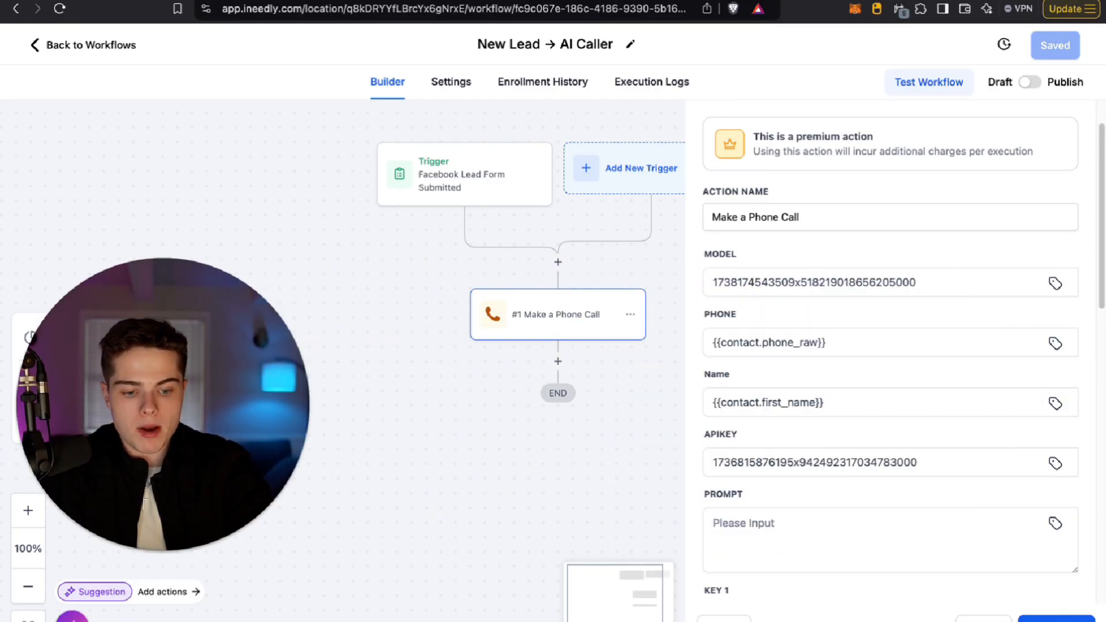
{"action": "left_click", "coordinate": [1031, 82]}
{"action": "left_click", "coordinate": [1055, 45]}
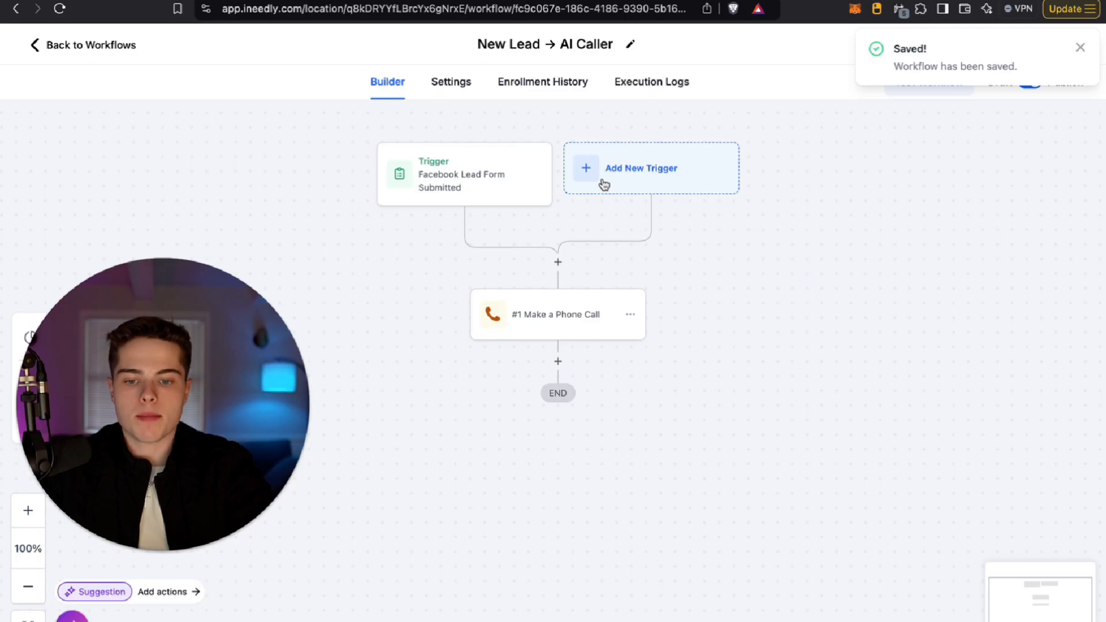
Add a Form Submitted trigger filtered to the Main Ads Funnel Popup Survey form, and save the workflow
{"action": "left_click", "coordinate": [604, 185]}
{"action": "type", "text": "form"}
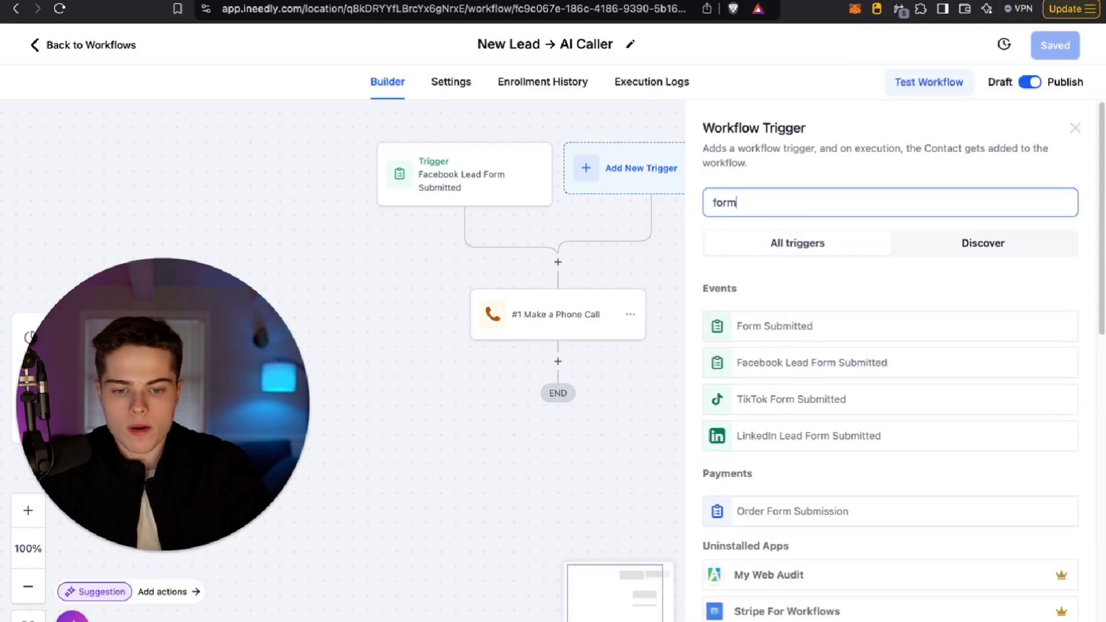
{"action": "left_click", "coordinate": [846, 327]}
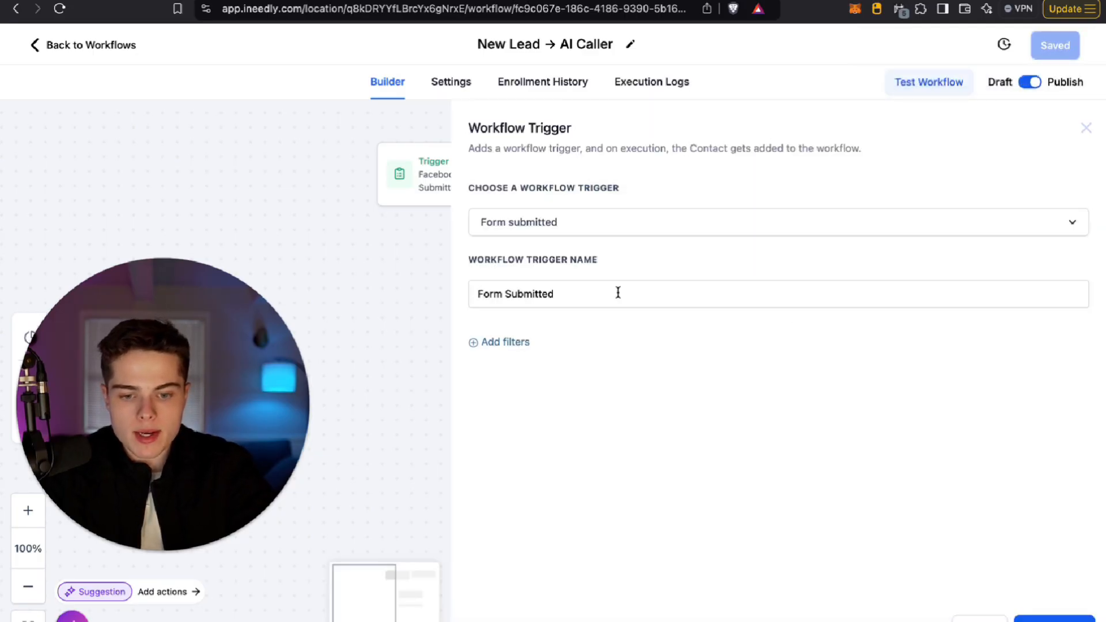
{"action": "left_click", "coordinate": [489, 343]}
{"action": "left_click", "coordinate": [521, 371]}
{"action": "left_click", "coordinate": [524, 464]}
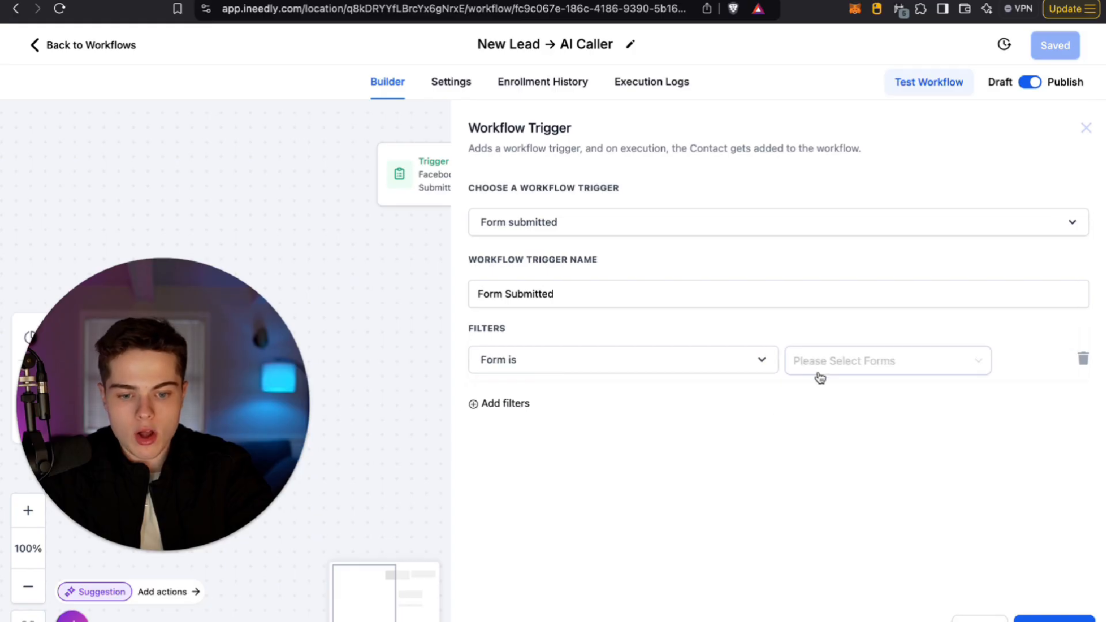
{"action": "left_click", "coordinate": [821, 375]}
{"action": "left_click", "coordinate": [872, 392]}
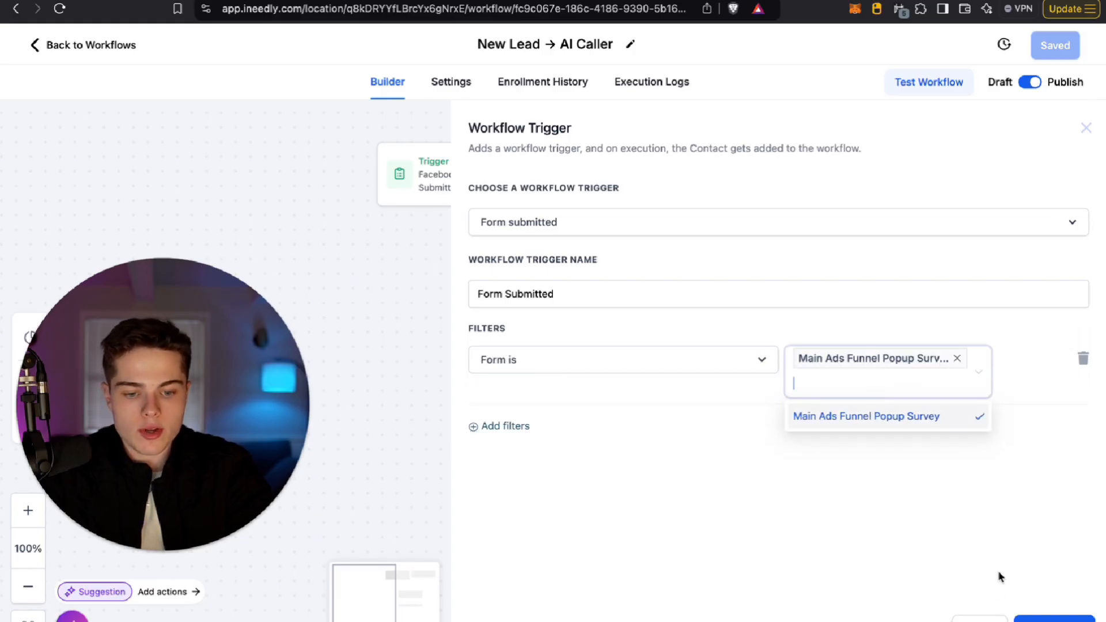
{"action": "left_click", "coordinate": [1000, 576]}
{"action": "left_click", "coordinate": [1054, 618]}
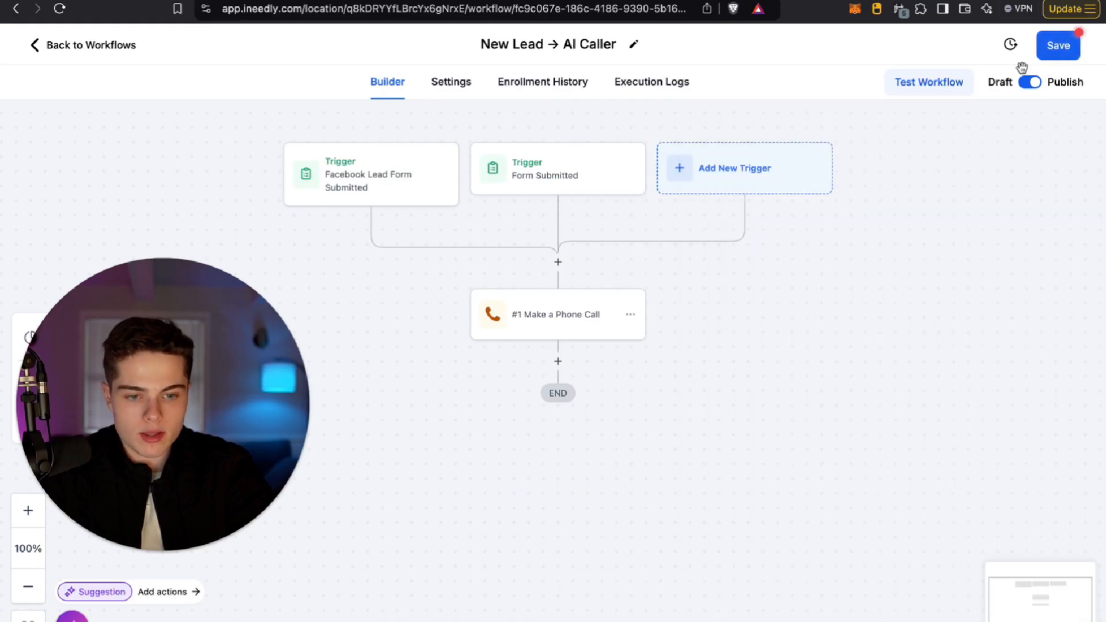
{"action": "left_click", "coordinate": [1059, 46]}
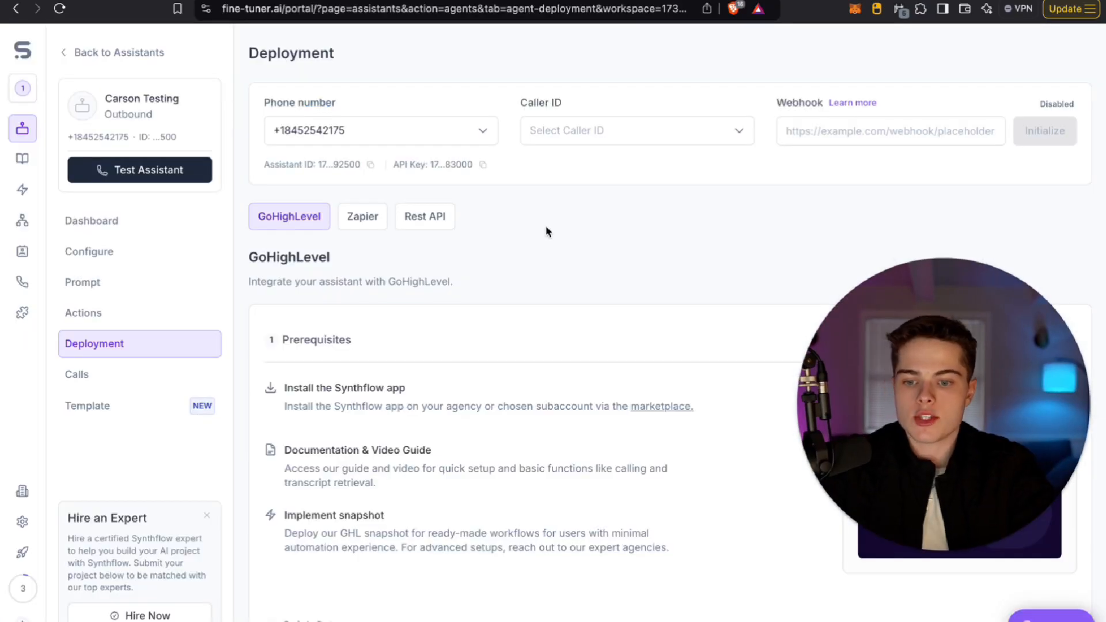
Return to the workflow list, and view the testing assistant's test dialog in Synthflow without starting a call
{"action": "scroll", "coordinate": [575, 242], "scroll_direction": "down", "scroll_amount": 2}
{"action": "scroll", "coordinate": [575, 242], "scroll_direction": "up", "scroll_amount": 2}
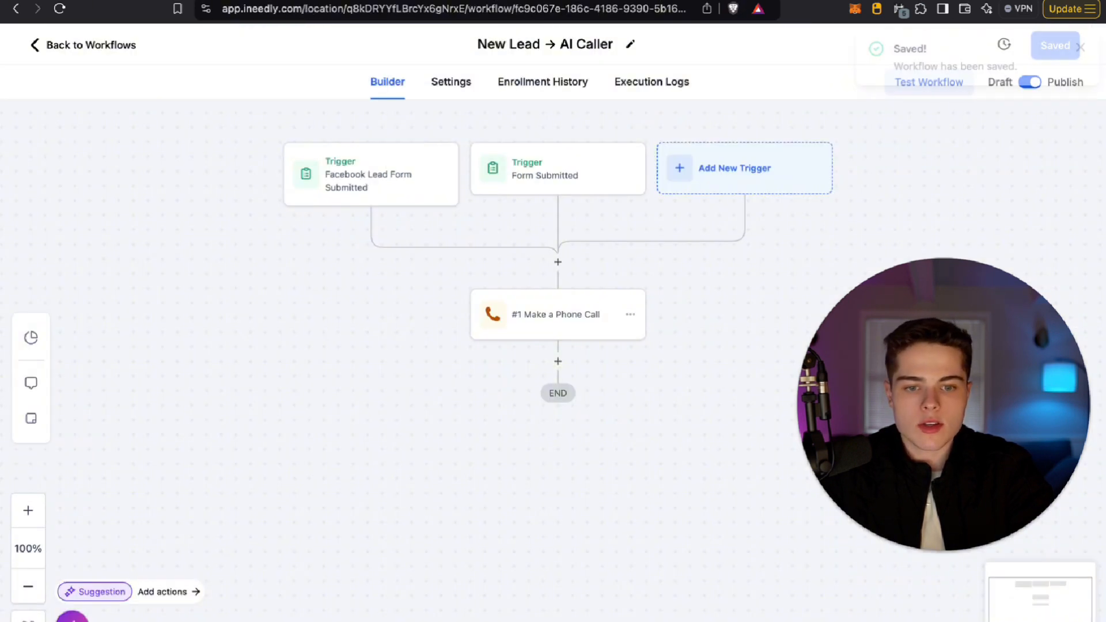
{"action": "left_click", "coordinate": [101, 49]}
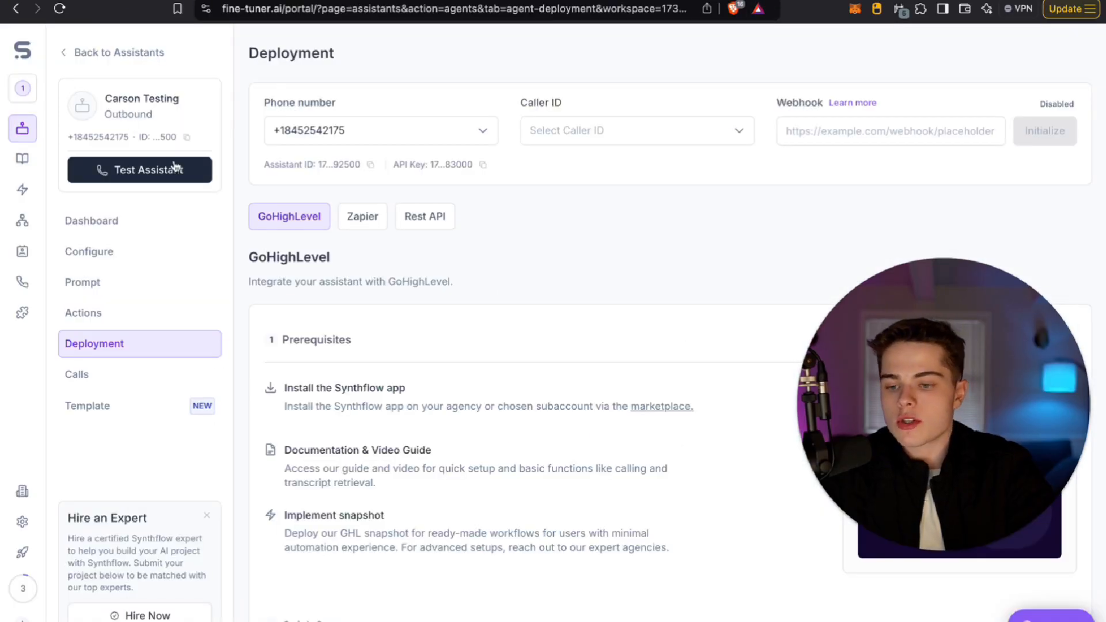
{"action": "left_click", "coordinate": [144, 170]}
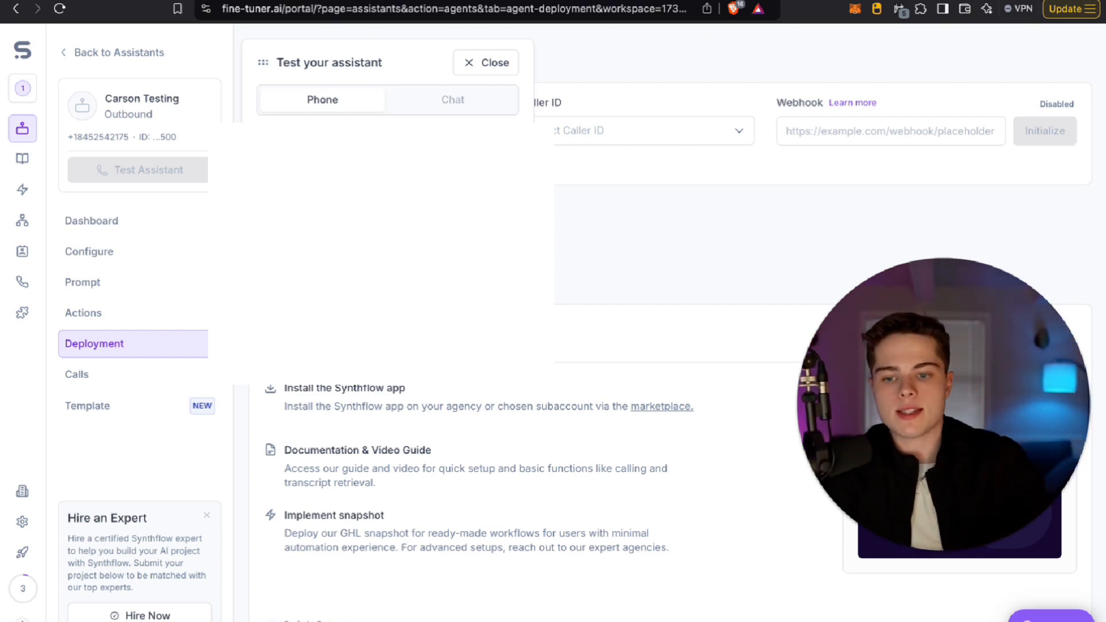
{"action": "left_click", "coordinate": [491, 64]}
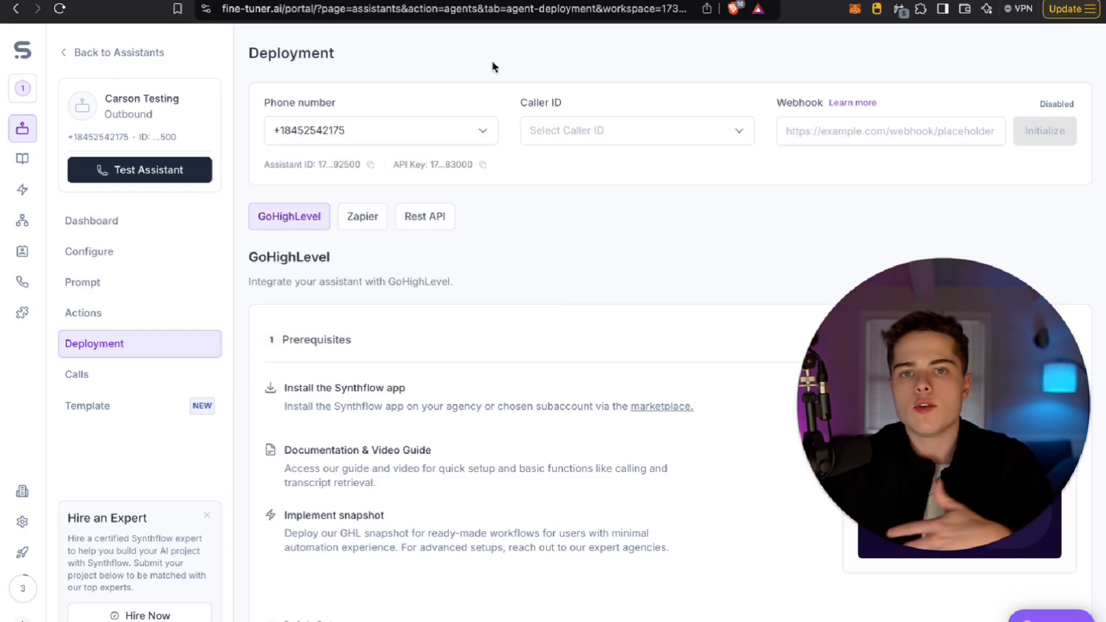
Switch to GoHighLevel and open the form builder's list of forms under Sites
{"action": "left_click", "coordinate": [775, 1]}
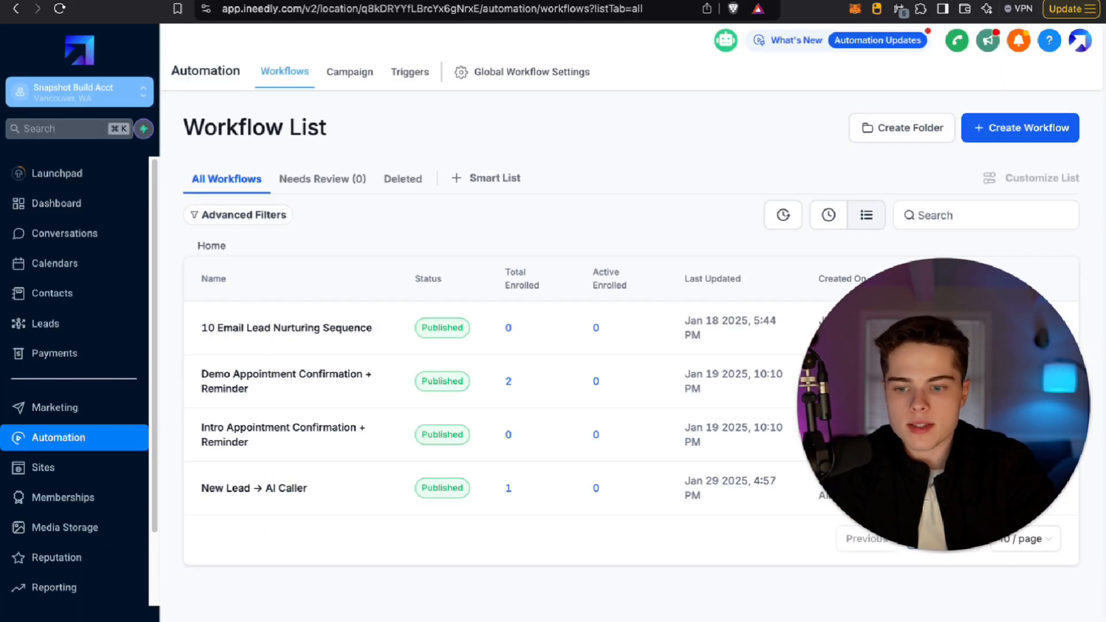
{"action": "left_click", "coordinate": [104, 467]}
{"action": "mouse_move", "coordinate": [724, 80]}
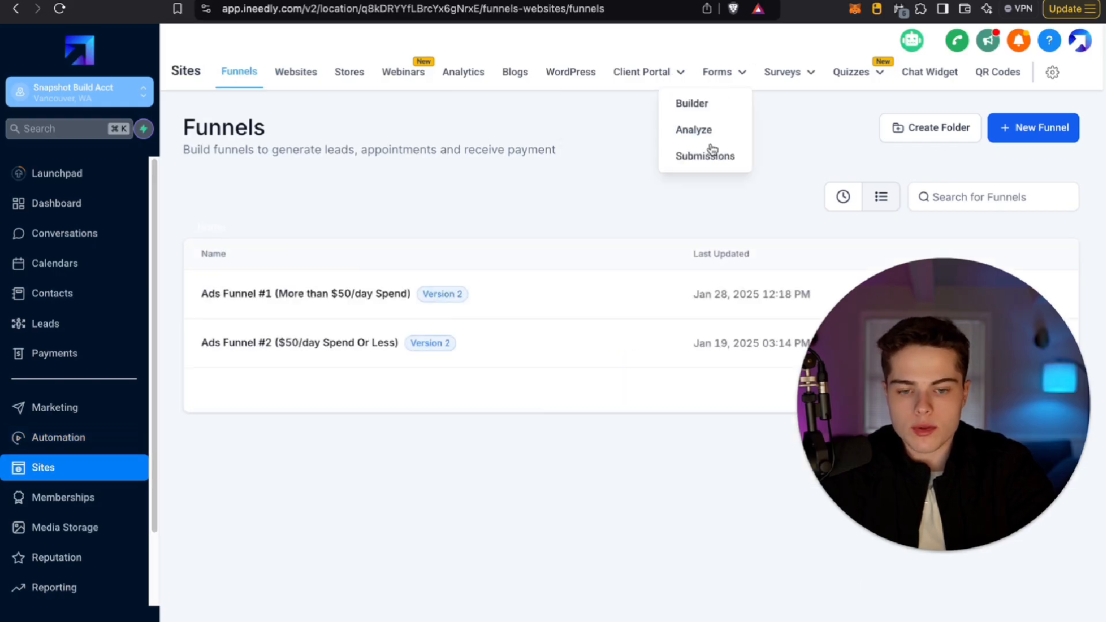
{"action": "left_click", "coordinate": [703, 114]}
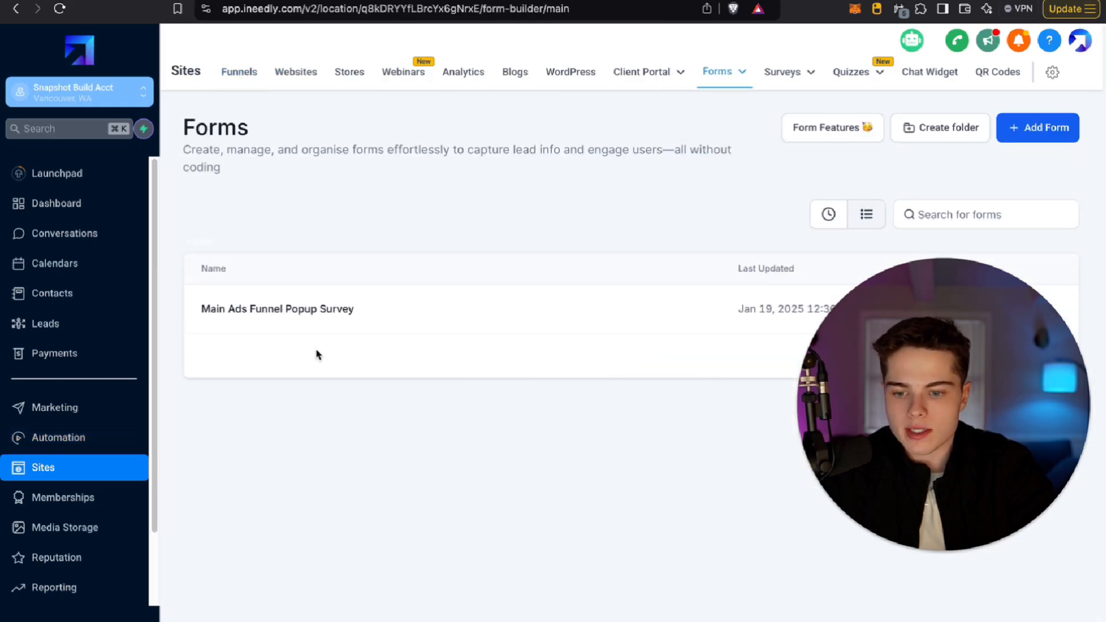
Preview the Main Ads Funnel Popup Survey form and test submitting it
{"action": "left_click", "coordinate": [304, 311]}
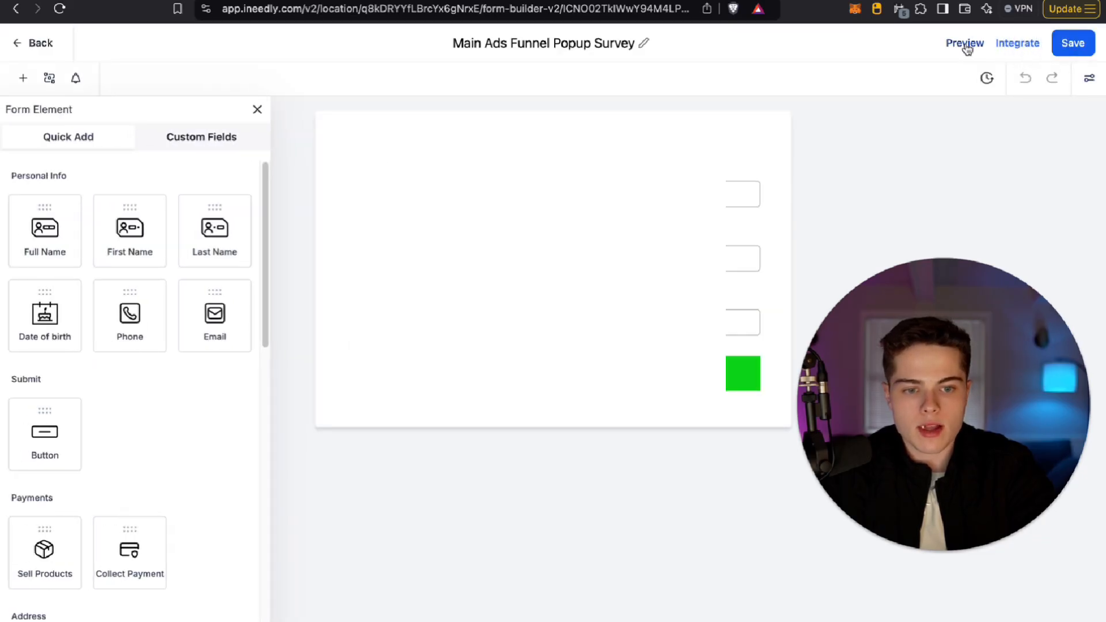
{"action": "left_click", "coordinate": [965, 43]}
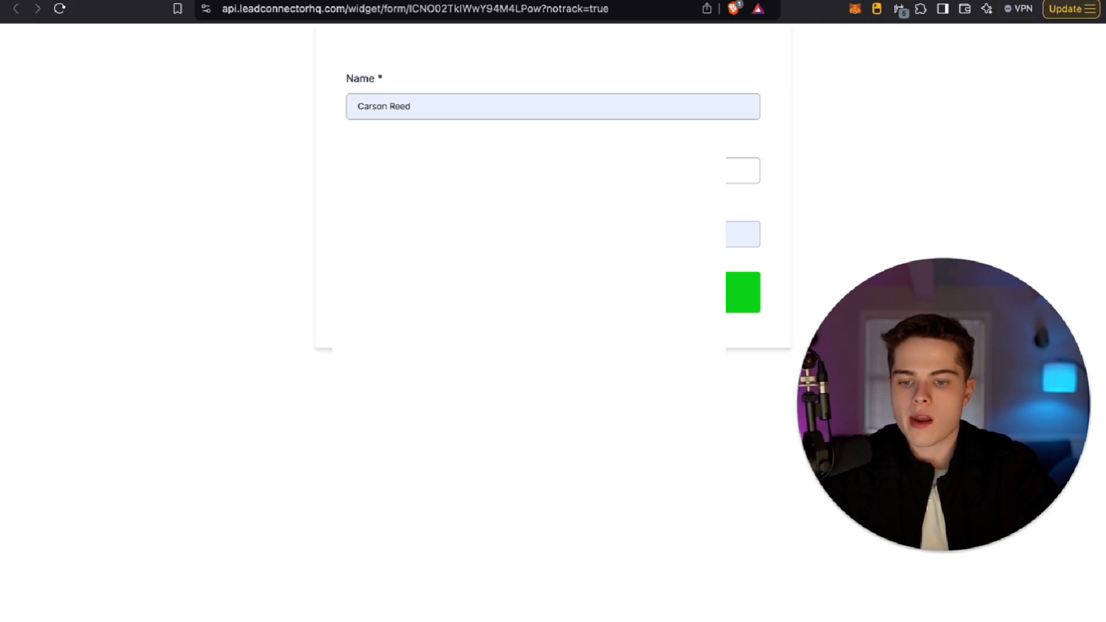
{"action": "left_click", "coordinate": [553, 293]}
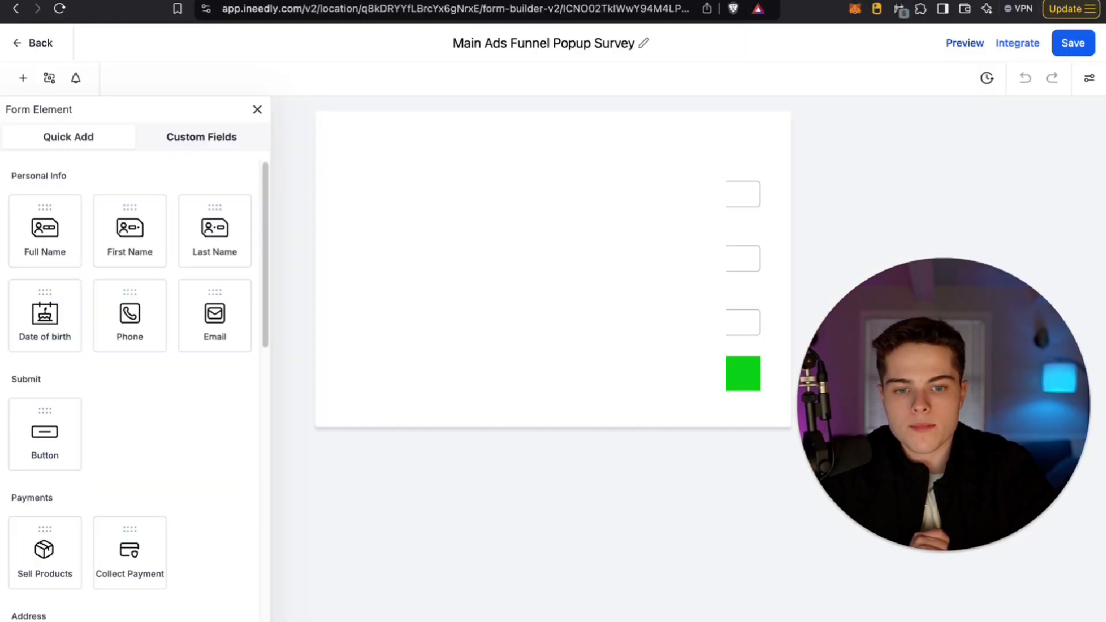
Leave the form builder and open the New Lead → AI Caller workflow under Automation
{"action": "left_click", "coordinate": [54, 56]}
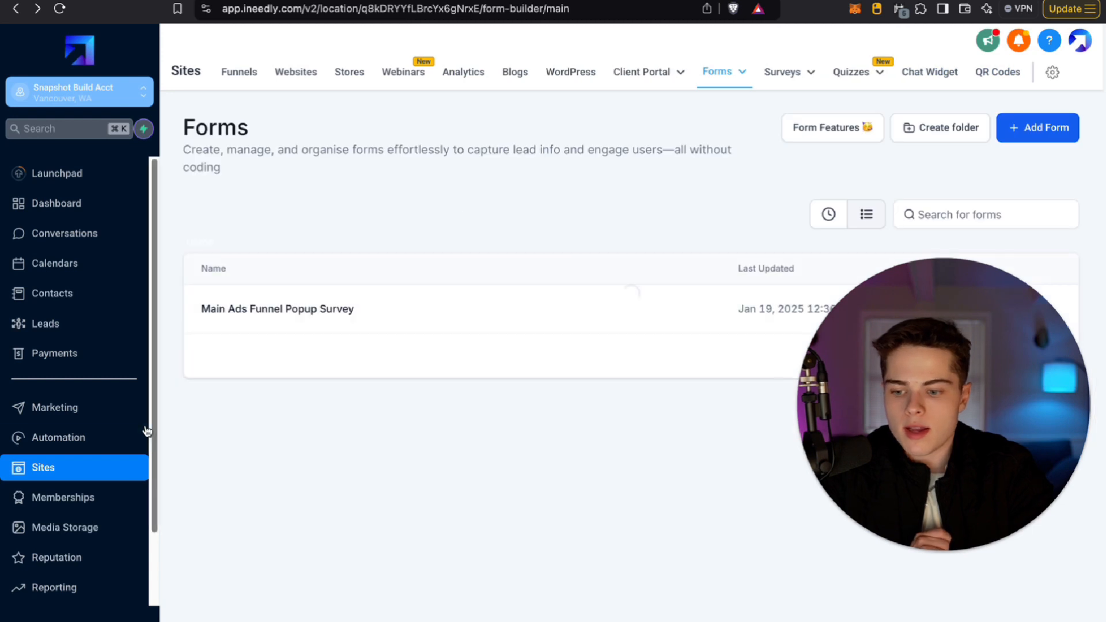
{"action": "left_click", "coordinate": [109, 437]}
{"action": "left_click", "coordinate": [273, 490]}
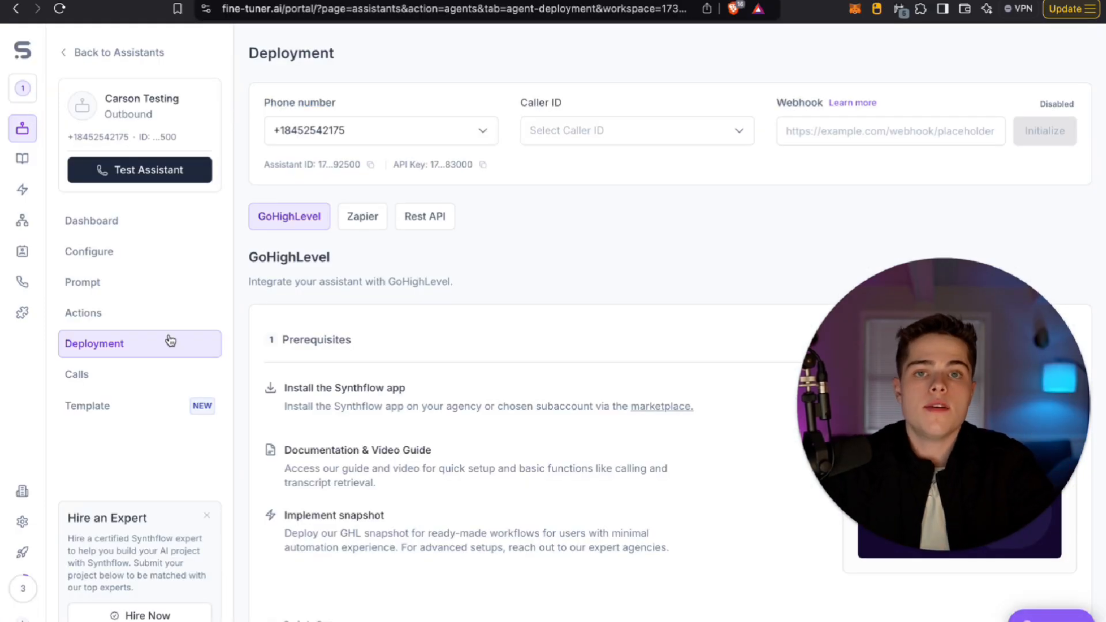
Switch to Synthflow and look over the testing assistant's configuration, prompt and dashboard
{"action": "left_click", "coordinate": [150, 260]}
{"action": "left_click", "coordinate": [151, 280]}
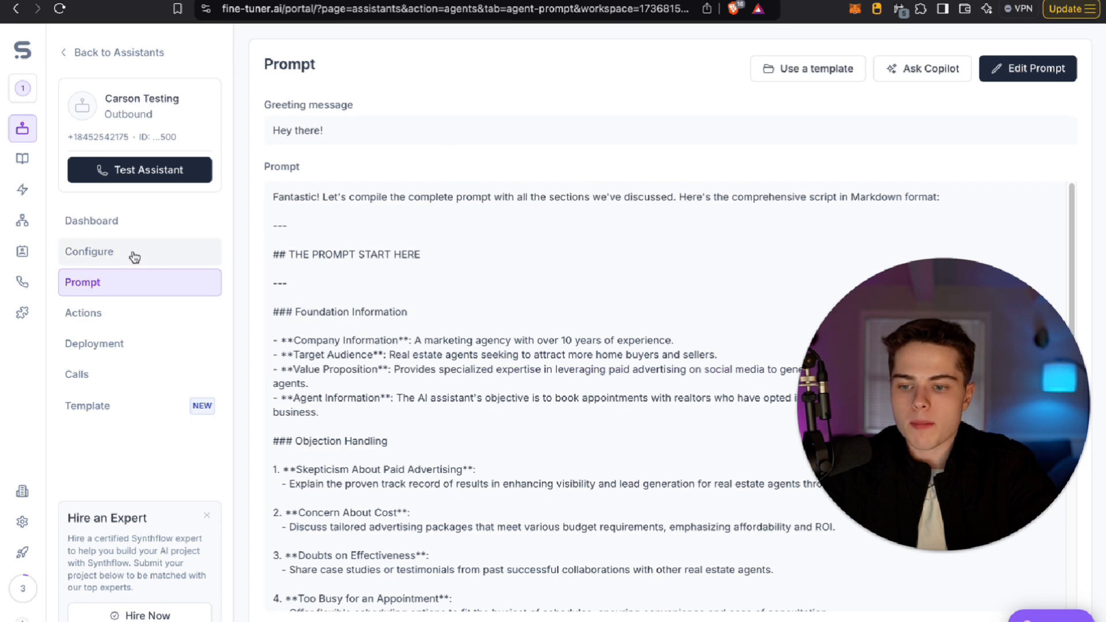
{"action": "left_click", "coordinate": [91, 224]}
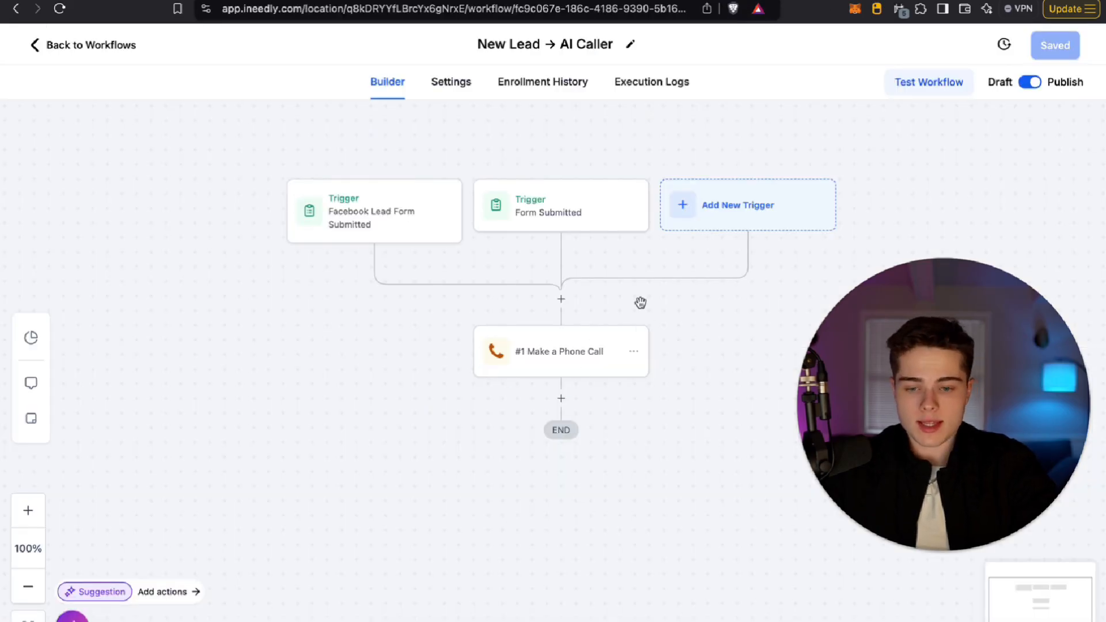
Switch to GoHighLevel, open the Demo Appointment Confirmation + Reminder workflow, and examine its sequence of waits, emails and SMS reminders
{"action": "left_click", "coordinate": [85, 48]}
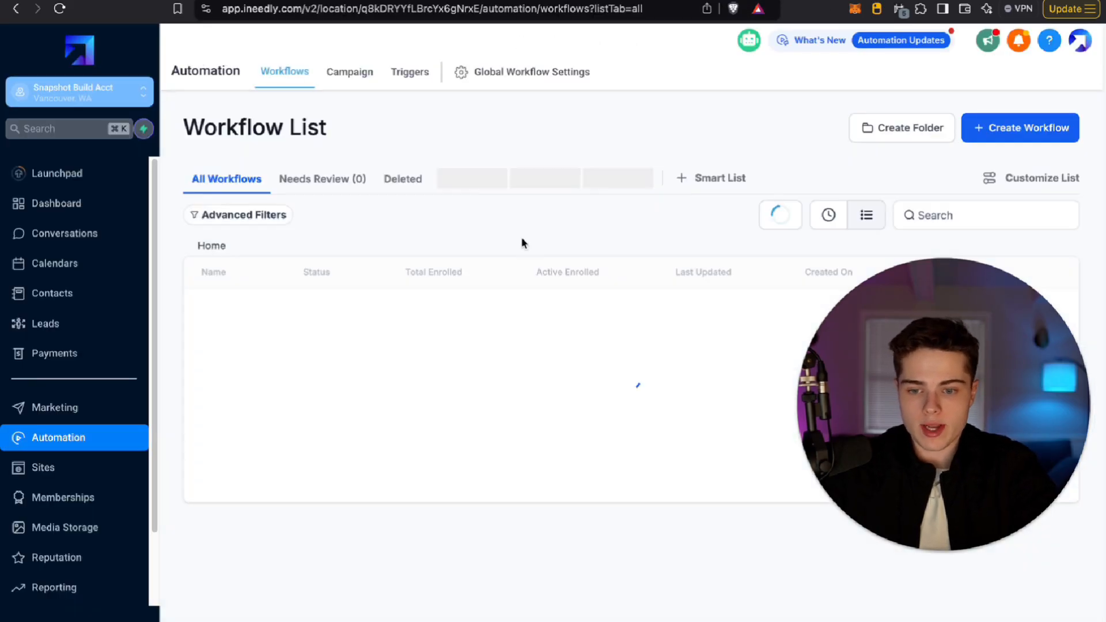
{"action": "left_click", "coordinate": [269, 402]}
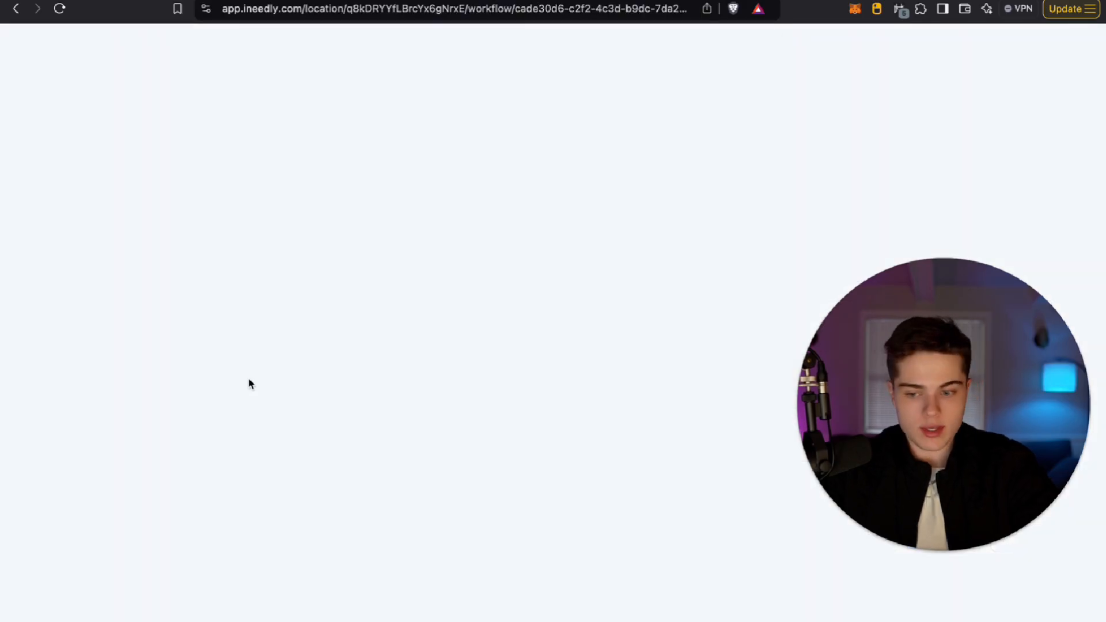
{"action": "scroll", "coordinate": [555, 457], "scroll_direction": "down", "scroll_amount": 3}
{"action": "scroll", "coordinate": [555, 457], "scroll_direction": "down", "scroll_amount": 20}
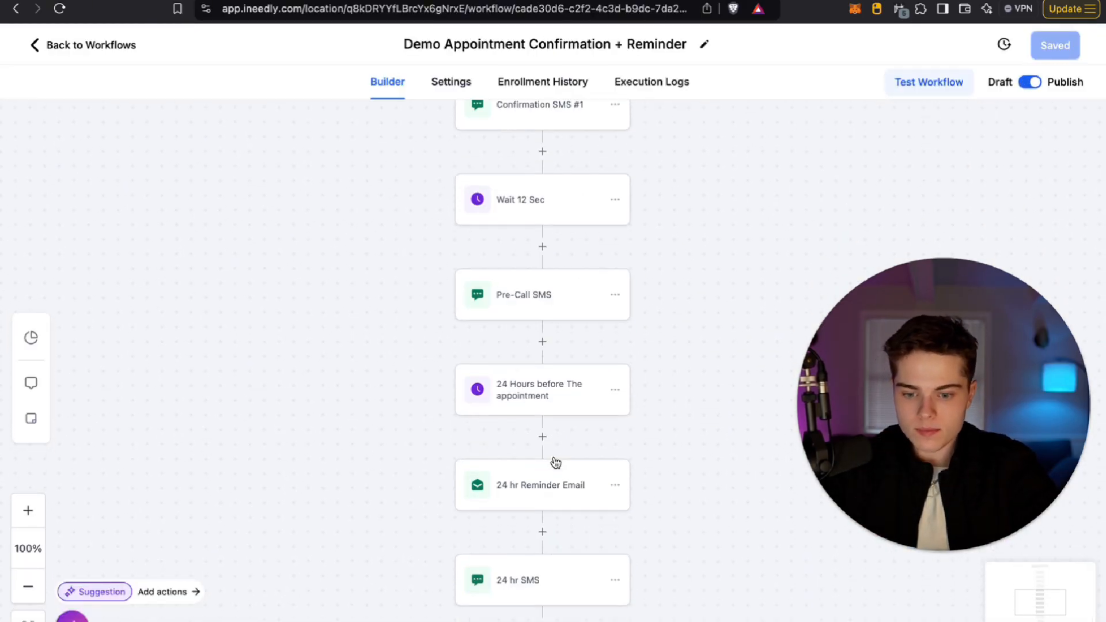
{"action": "scroll", "coordinate": [457, 444], "scroll_direction": "down", "scroll_amount": 2}
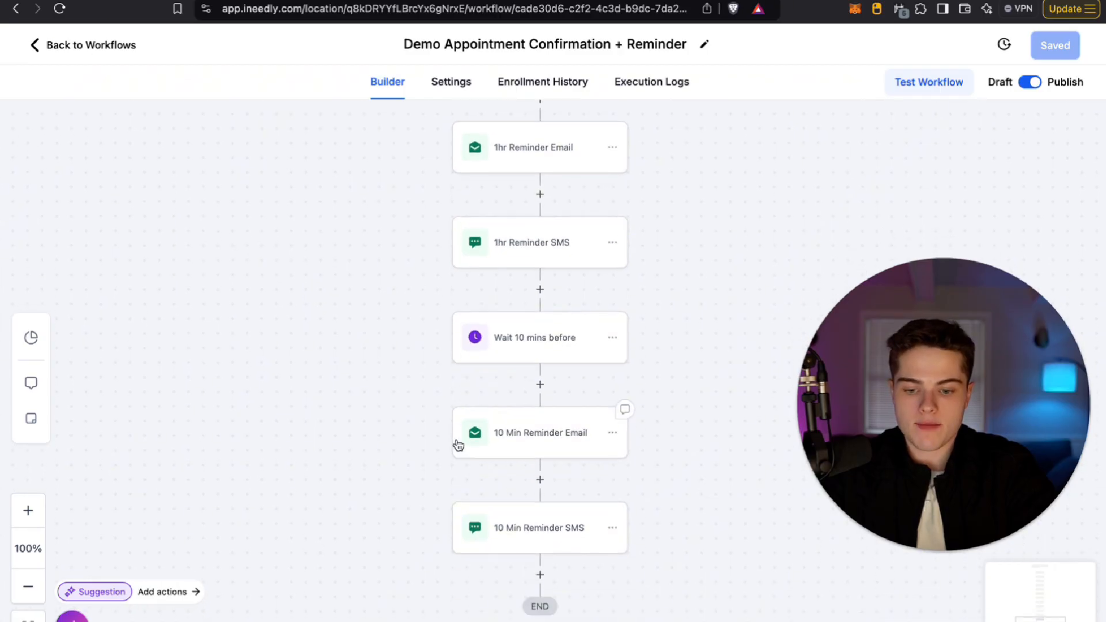
{"action": "scroll", "coordinate": [458, 441], "scroll_direction": "up", "scroll_amount": 9}
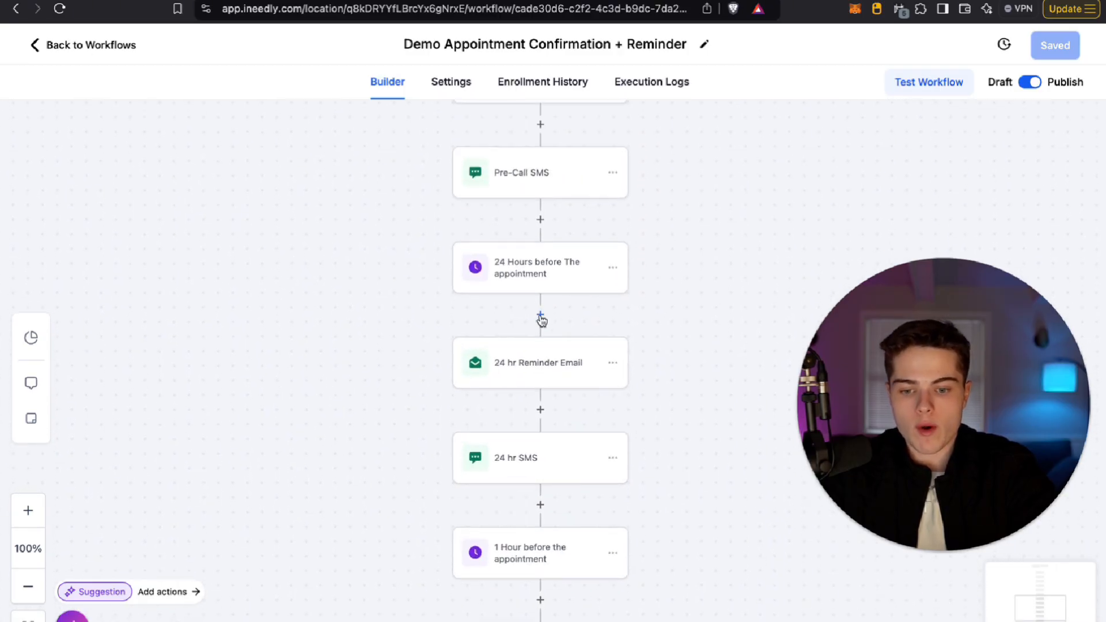
{"action": "left_click", "coordinate": [539, 317]}
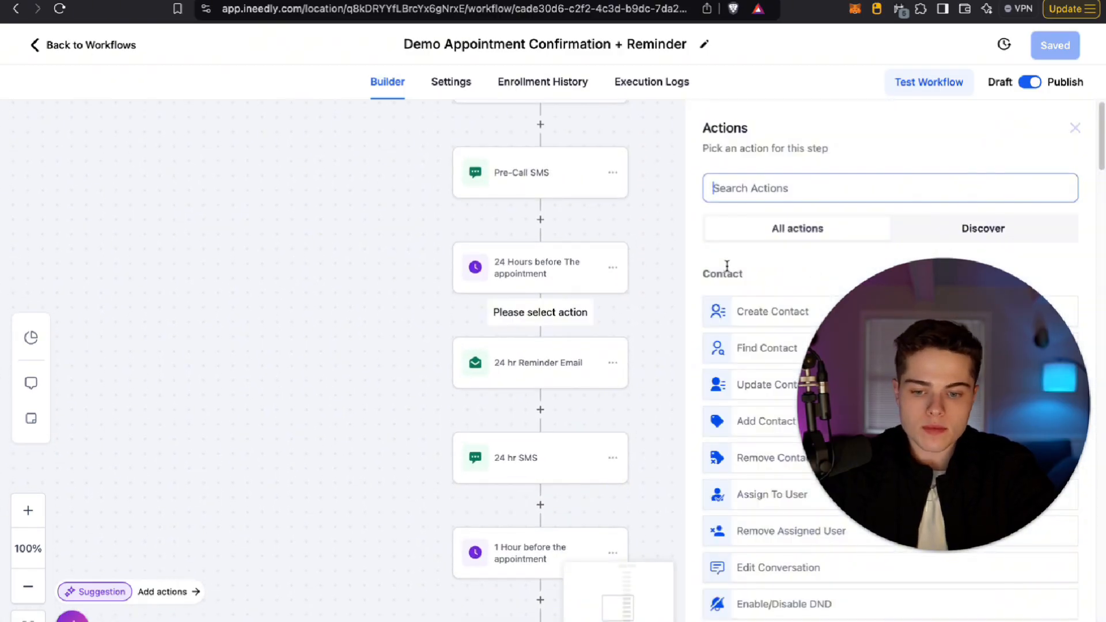
{"action": "scroll", "coordinate": [929, 448], "scroll_direction": "down", "scroll_amount": 20}
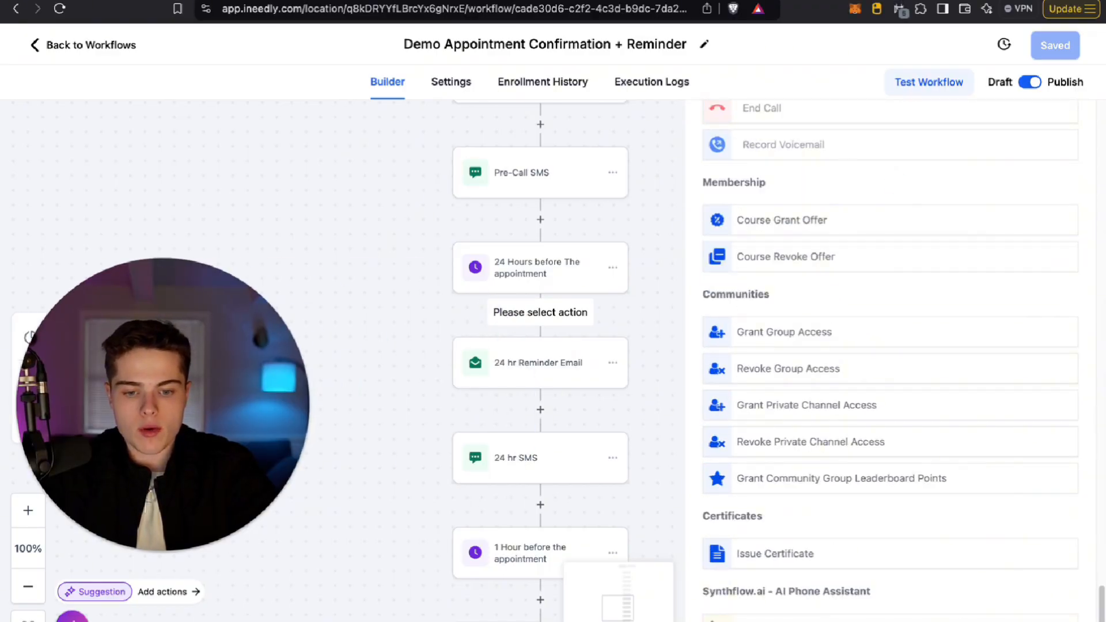
{"action": "left_click", "coordinate": [818, 620]}
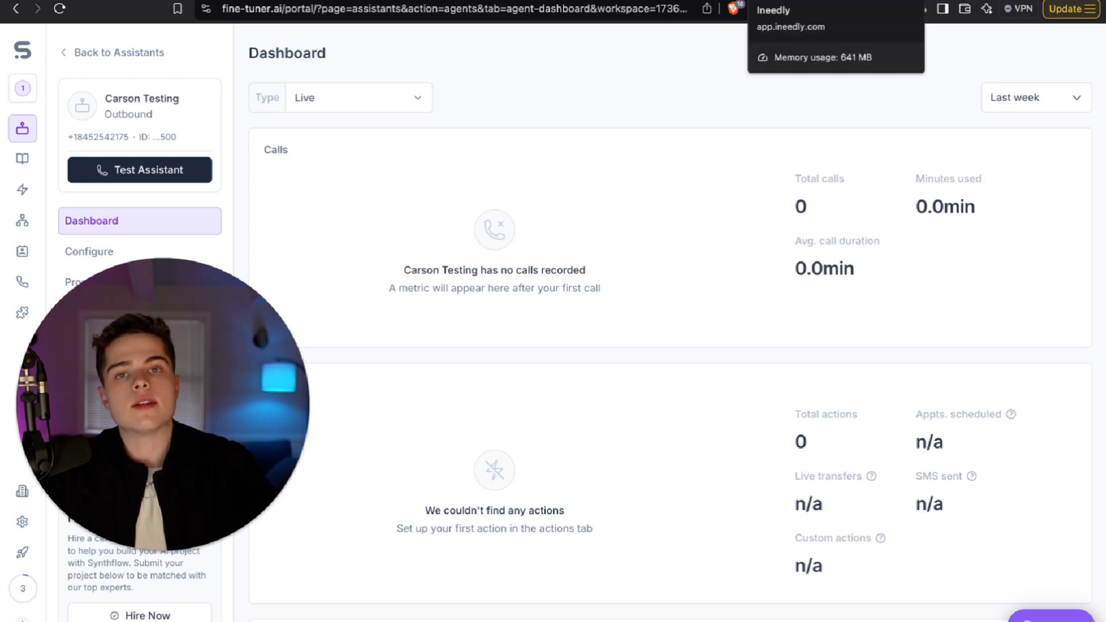
{"action": "left_click", "coordinate": [791, 1]}
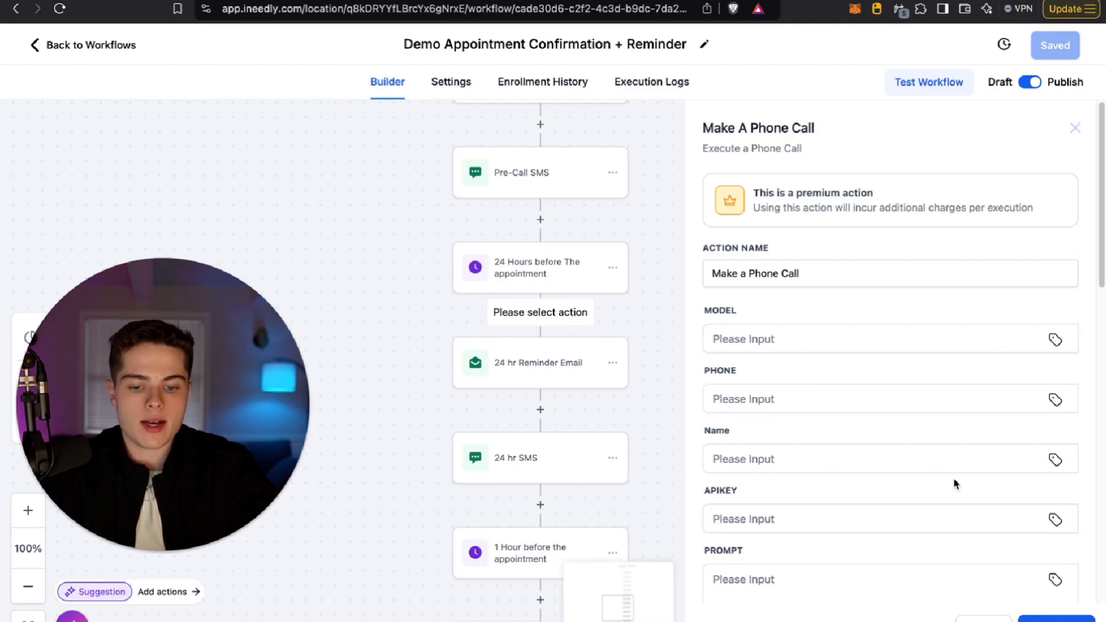
{"action": "left_click", "coordinate": [1075, 127]}
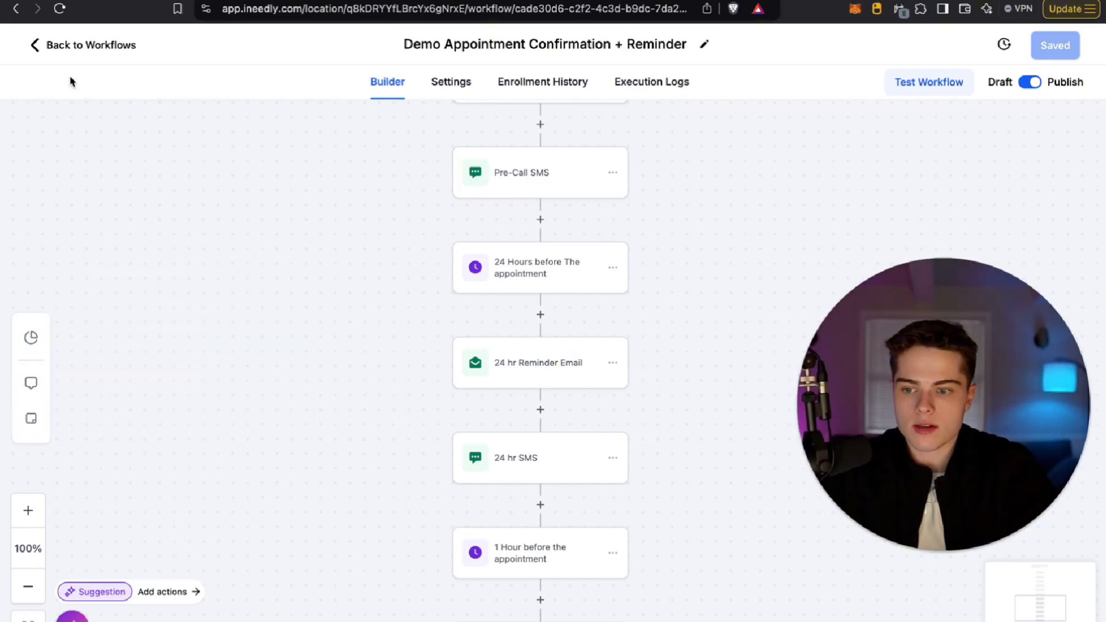
Return to Synthflow and start a new GoHighLevel Real Time Booking action for the testing assistant, to run during the call
{"action": "left_click", "coordinate": [71, 48]}
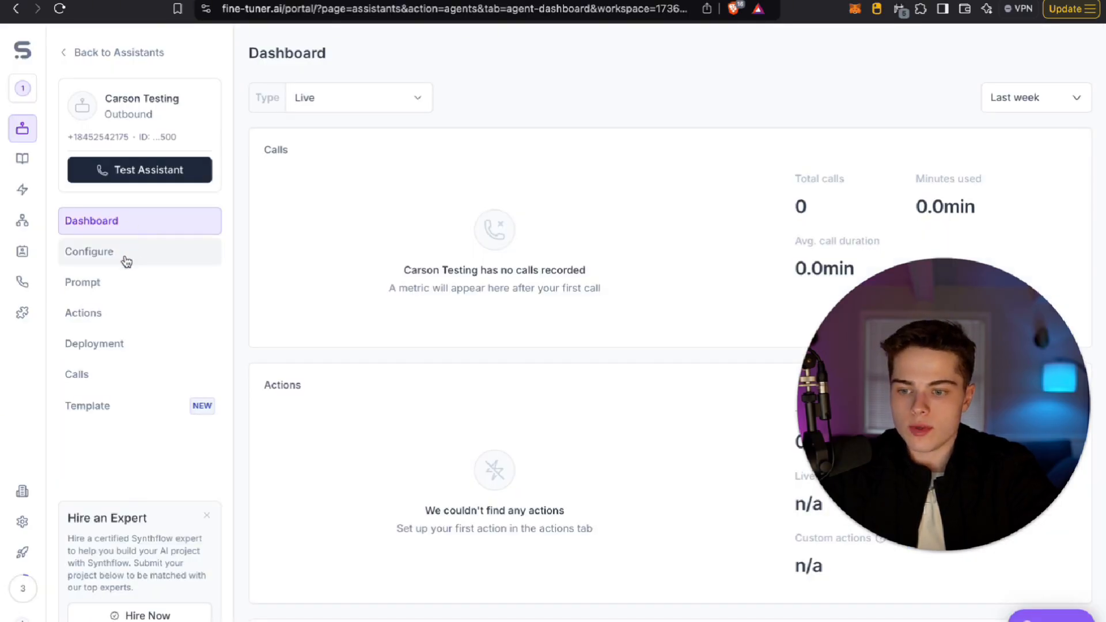
{"action": "left_click", "coordinate": [126, 262]}
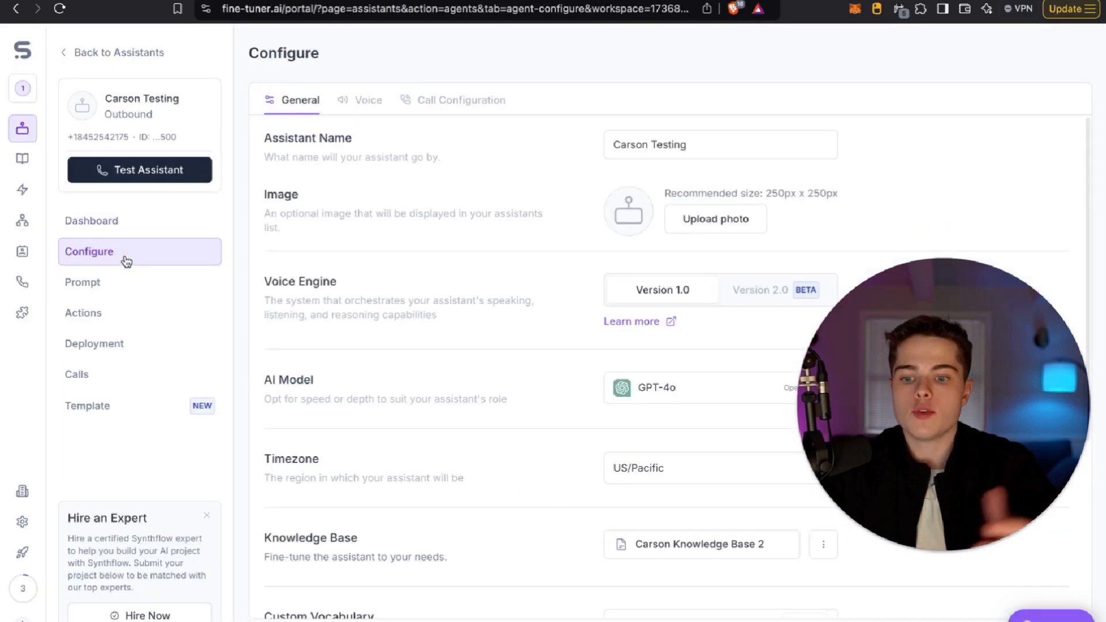
{"action": "left_click", "coordinate": [115, 320]}
{"action": "left_click", "coordinate": [409, 103]}
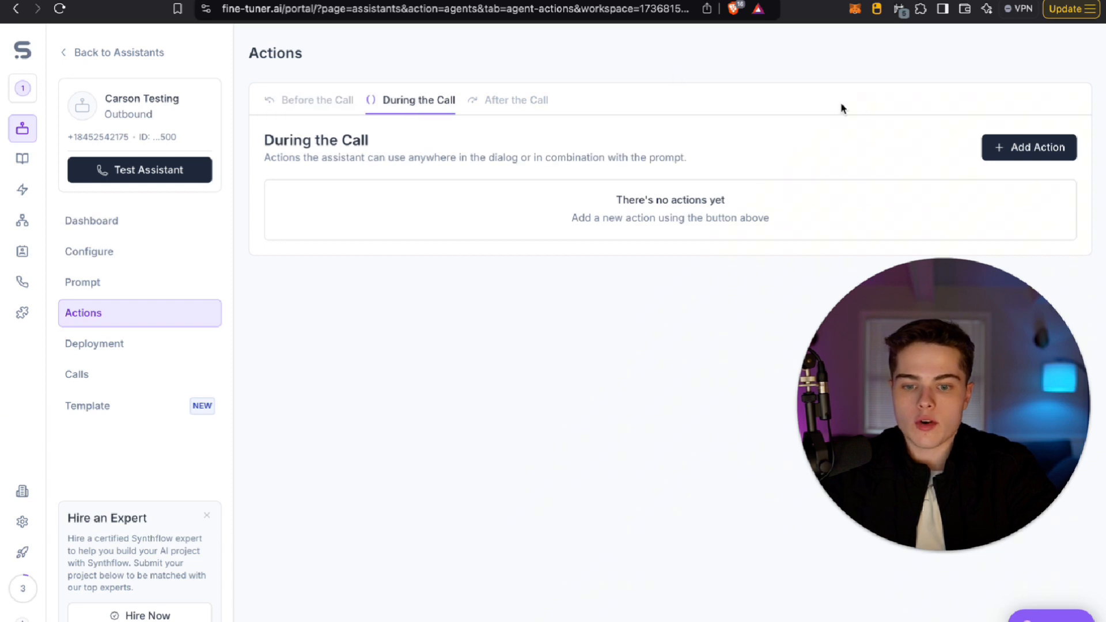
{"action": "left_click", "coordinate": [1014, 149]}
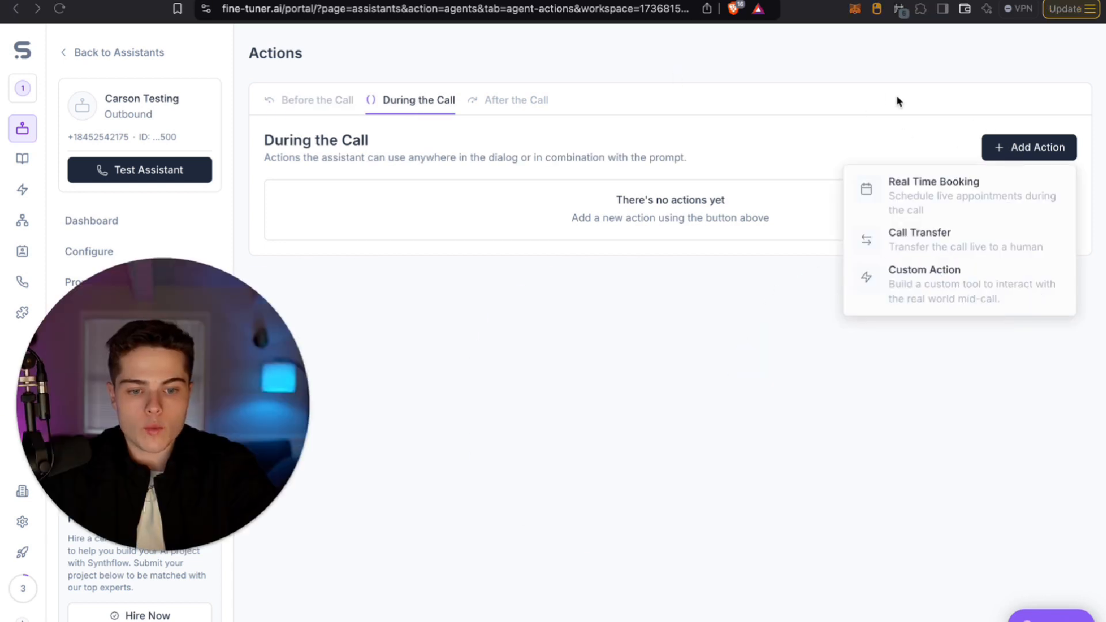
{"action": "left_click", "coordinate": [941, 190]}
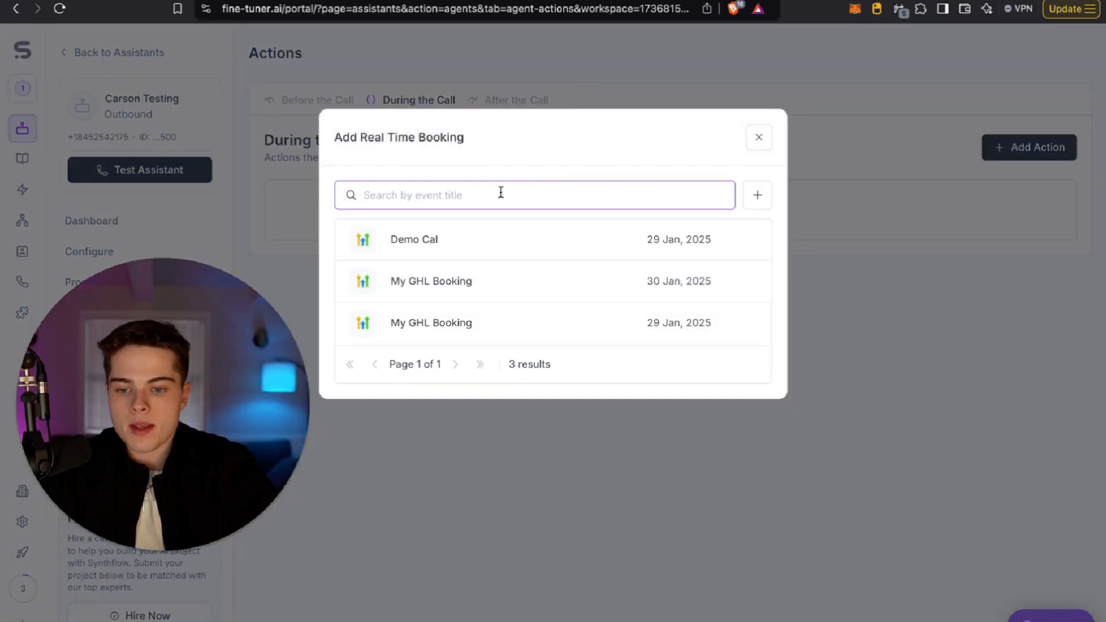
{"action": "left_click", "coordinate": [760, 196]}
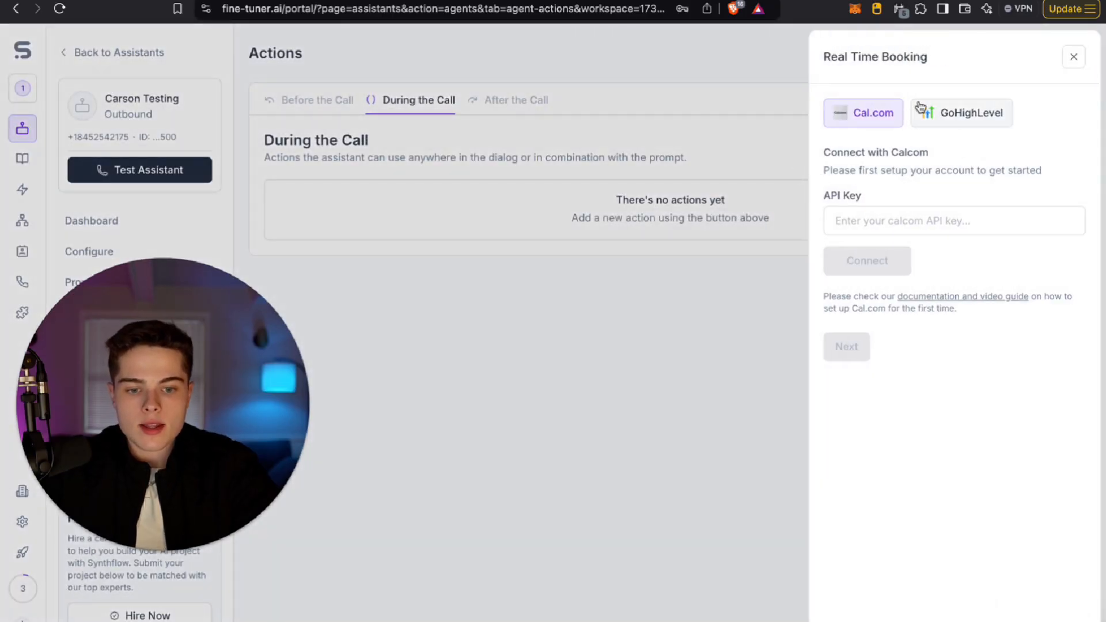
{"action": "left_click", "coordinate": [936, 118]}
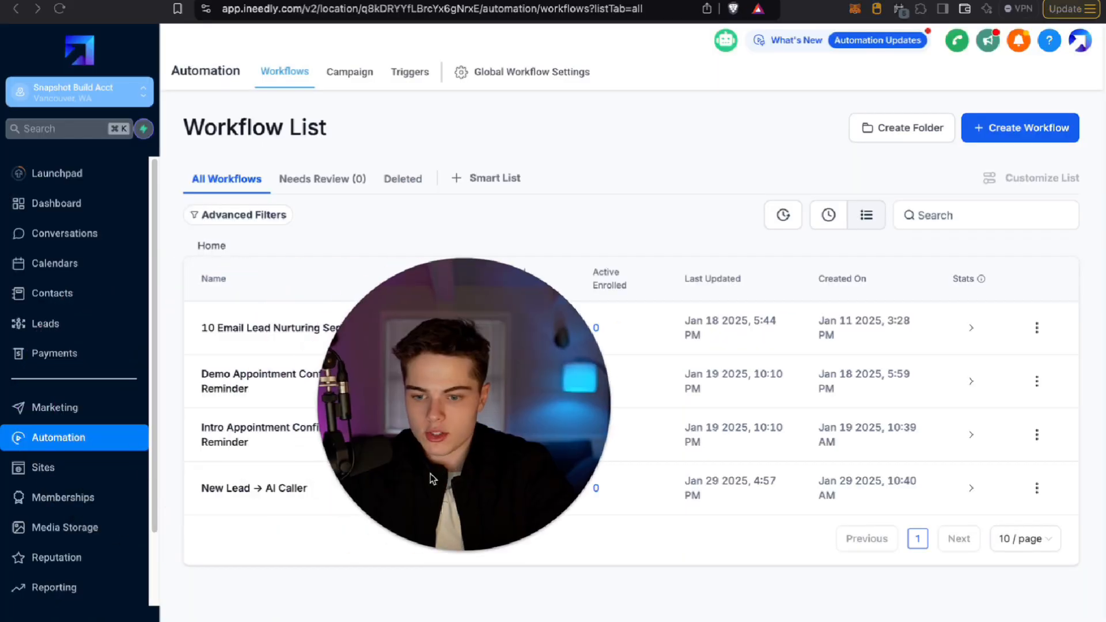
Set the booking's calendar to Demo Calendar and continue to the booking settings
{"action": "scroll", "coordinate": [103, 512], "scroll_direction": "down", "scroll_amount": 3}
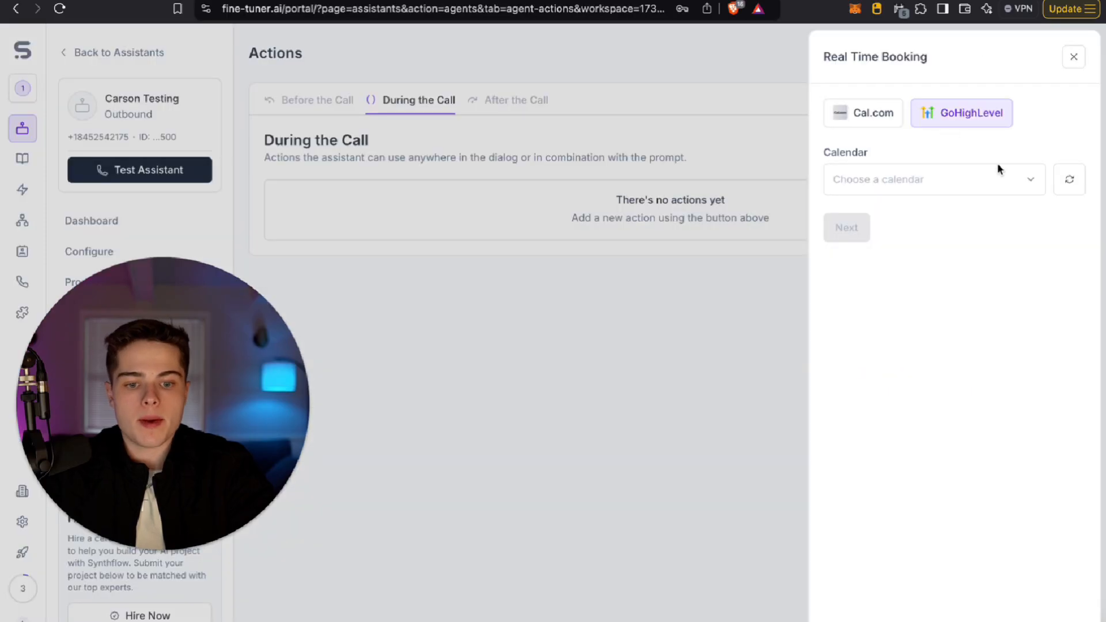
{"action": "left_click", "coordinate": [976, 178]}
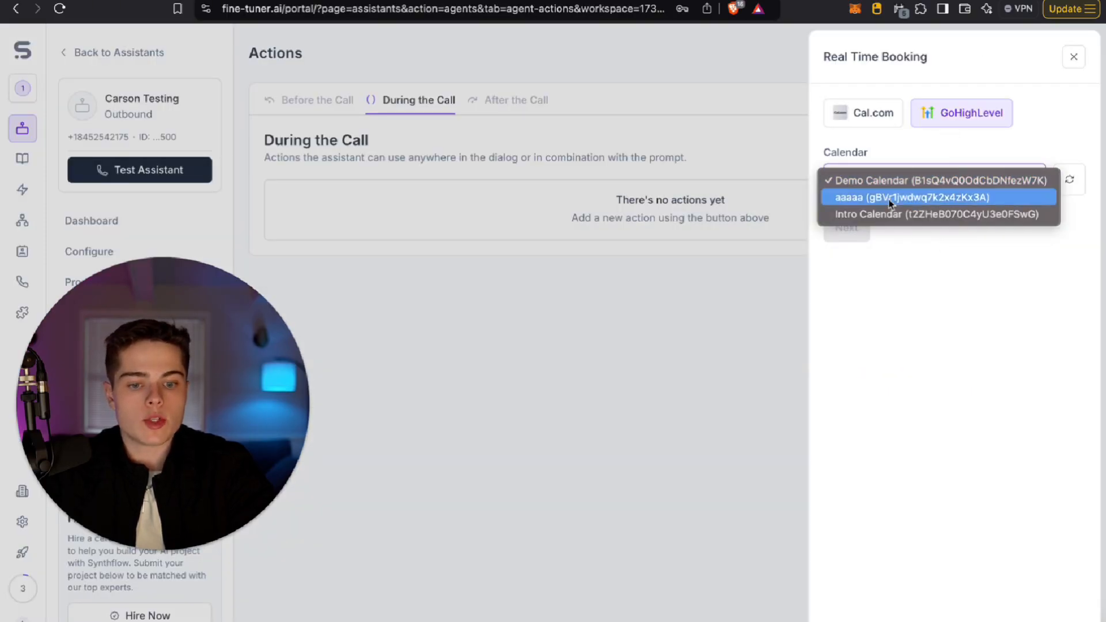
{"action": "left_click", "coordinate": [913, 218]}
{"action": "left_click", "coordinate": [908, 180]}
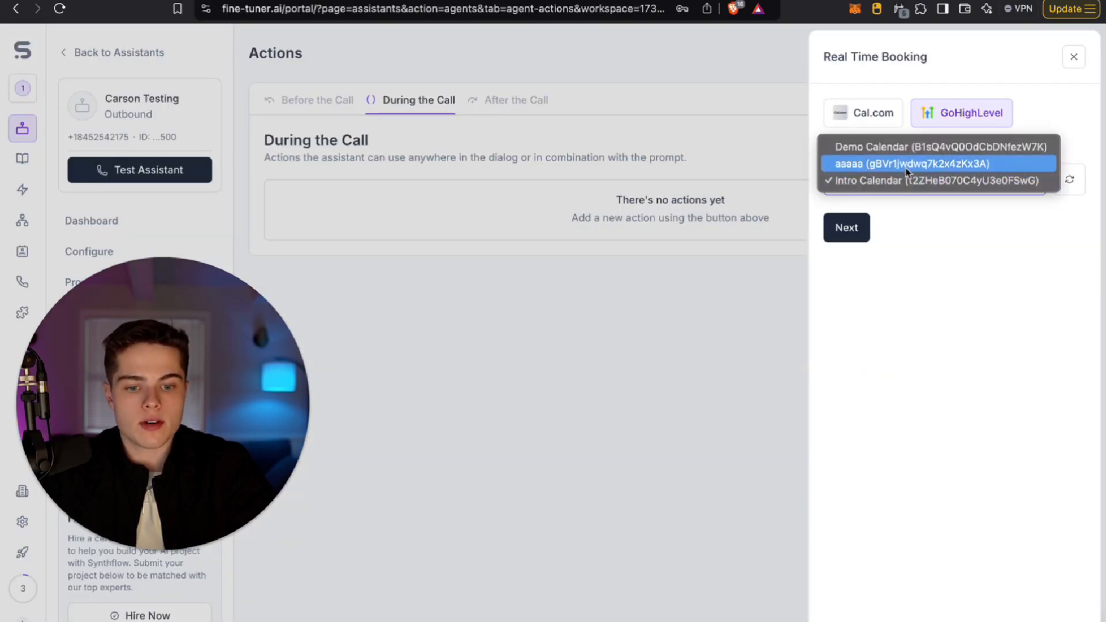
{"action": "left_click", "coordinate": [899, 151]}
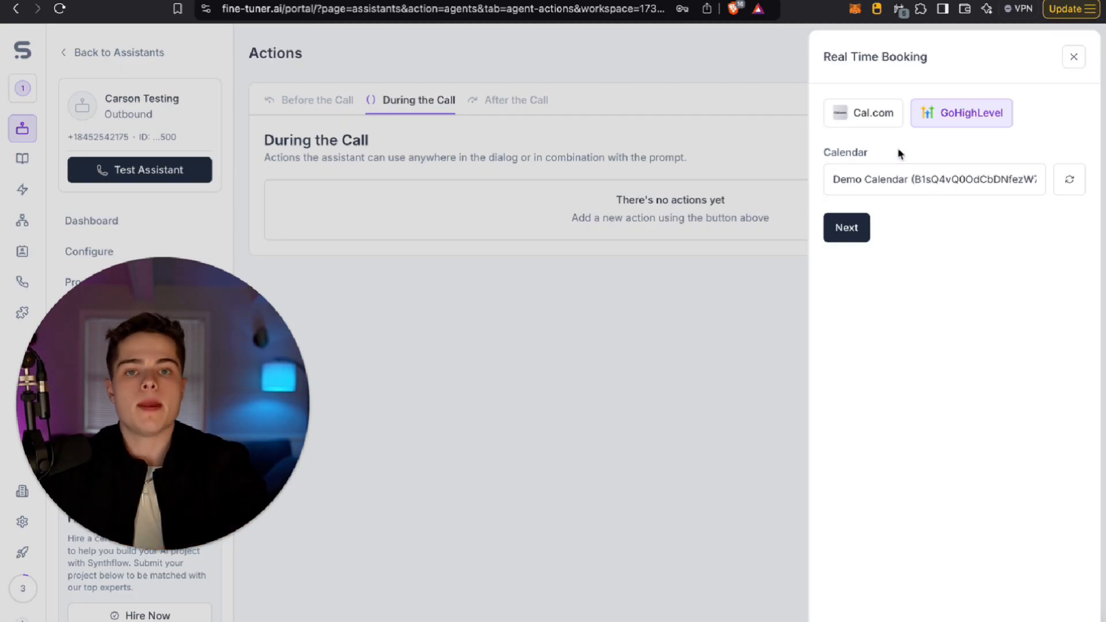
{"action": "left_click", "coordinate": [831, 230]}
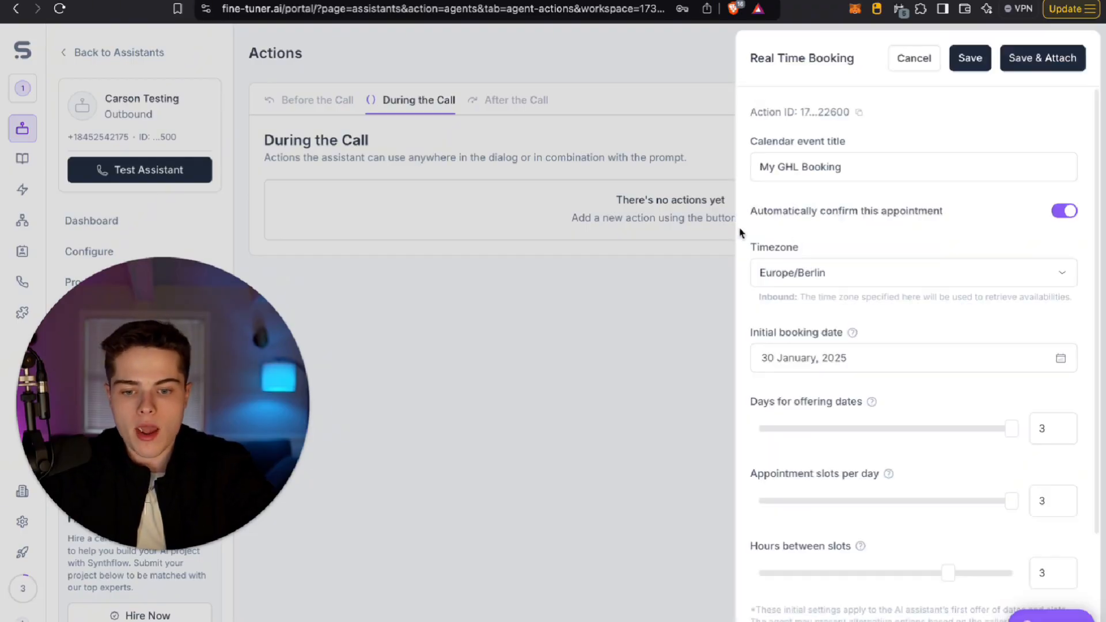
Review the My GHL Booking settings, then save the action with its defaults and attach it to the assistant
{"action": "scroll", "coordinate": [793, 127], "scroll_direction": "down", "scroll_amount": 1}
{"action": "scroll", "coordinate": [824, 254], "scroll_direction": "down", "scroll_amount": 2}
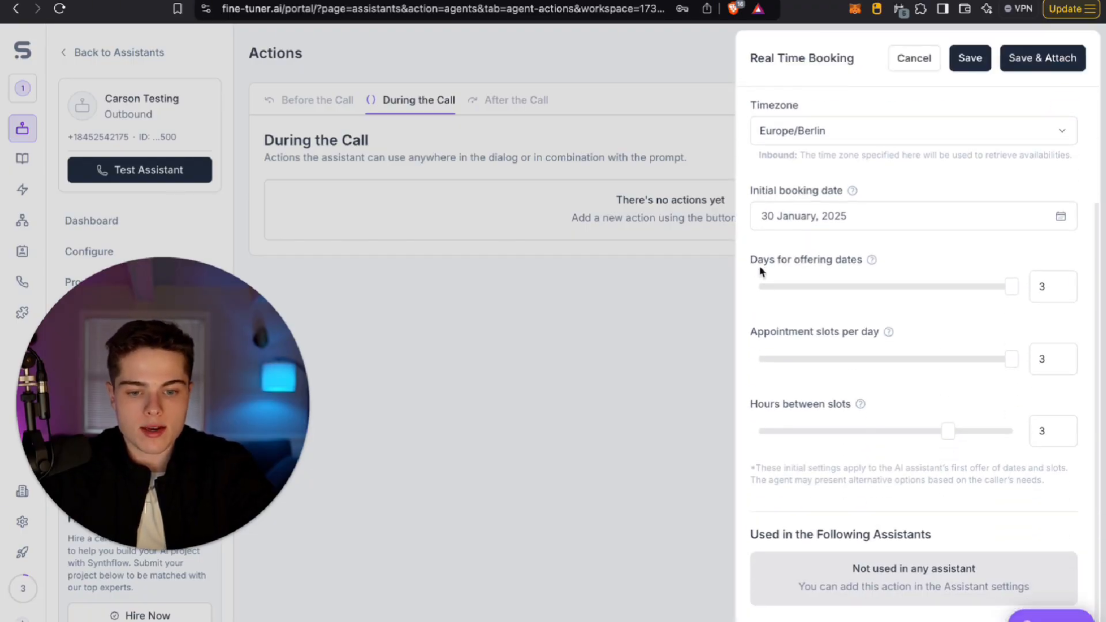
{"action": "scroll", "coordinate": [873, 333], "scroll_direction": "up", "scroll_amount": 3}
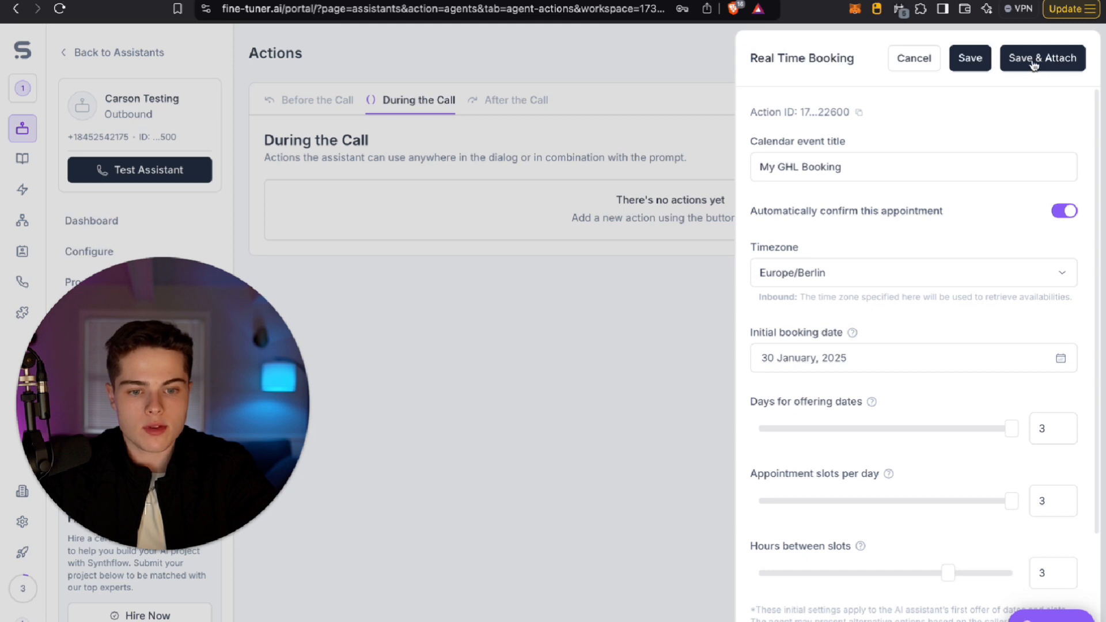
{"action": "left_click", "coordinate": [1034, 60]}
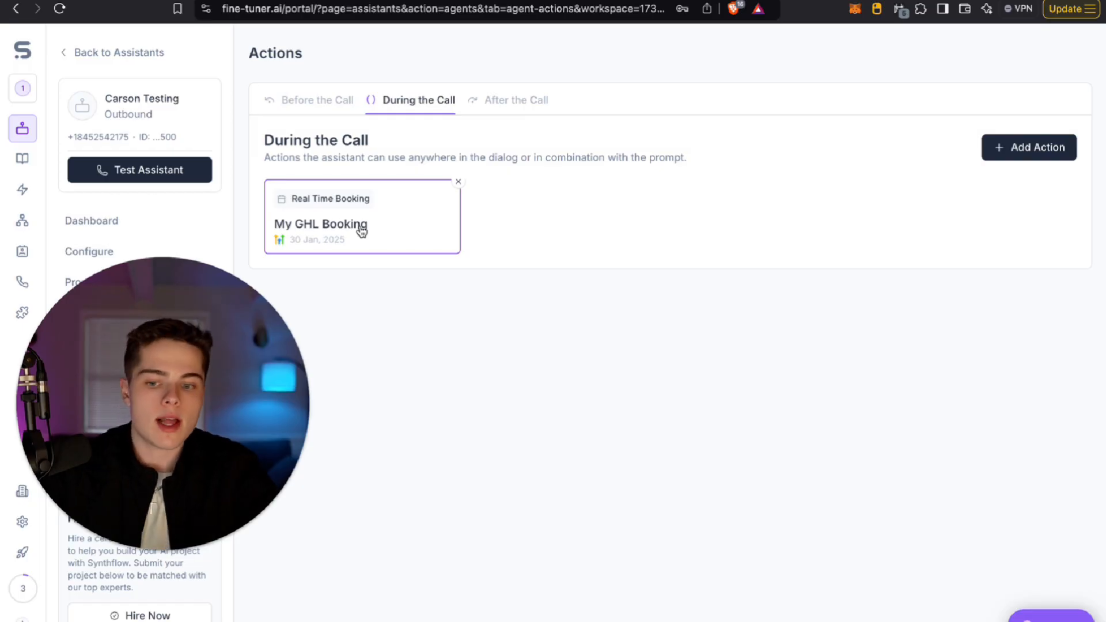
{"action": "left_click", "coordinate": [1012, 152]}
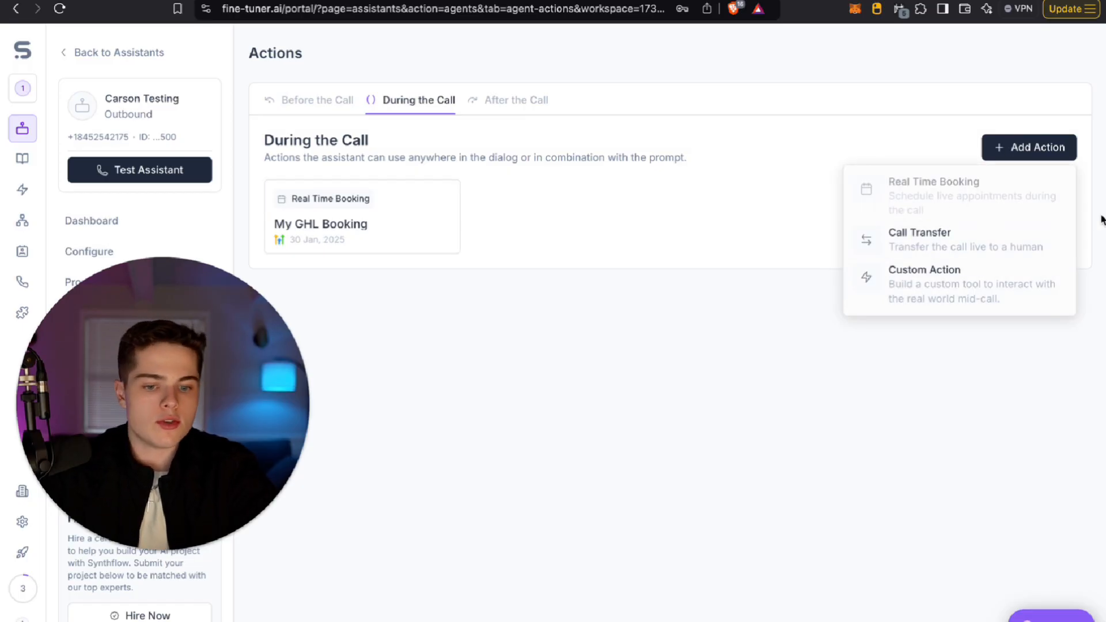
{"action": "left_click", "coordinate": [733, 241]}
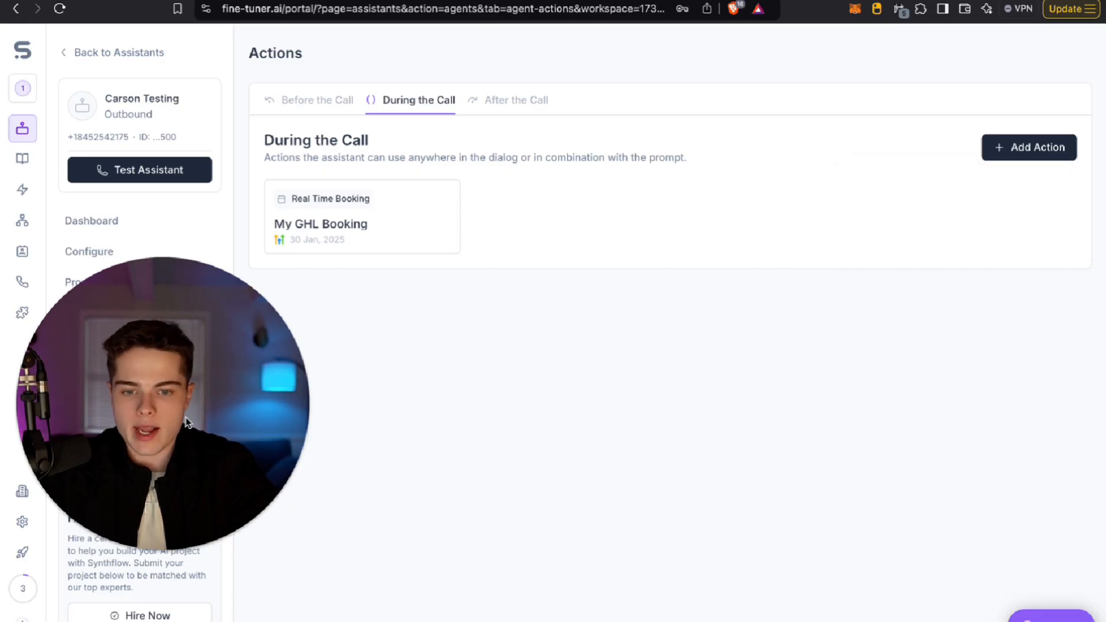